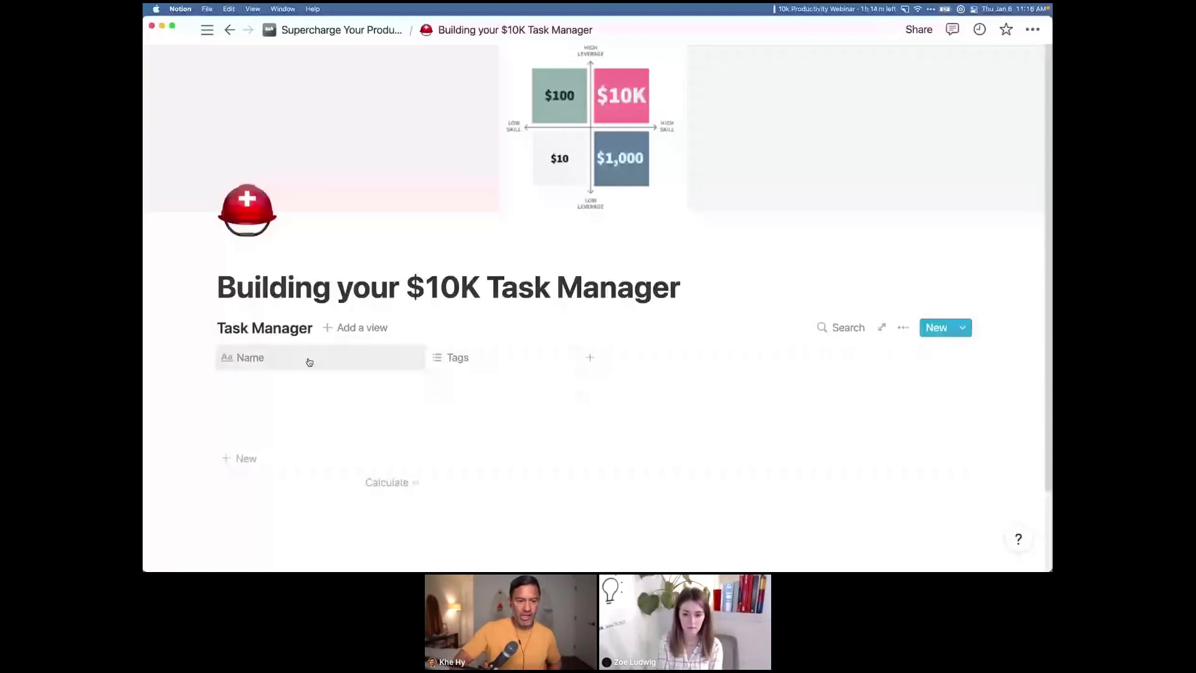
- Rename the table's Name column to "Task Name"
click(309, 362)
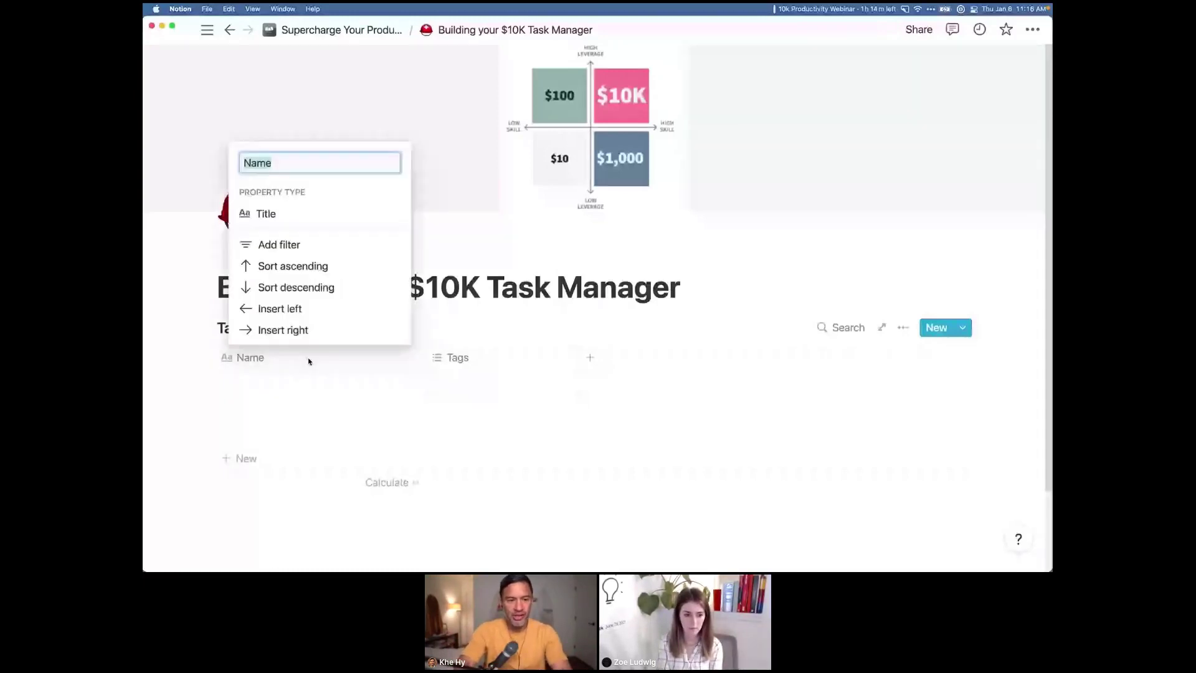
text(Task Name)
key(Return)
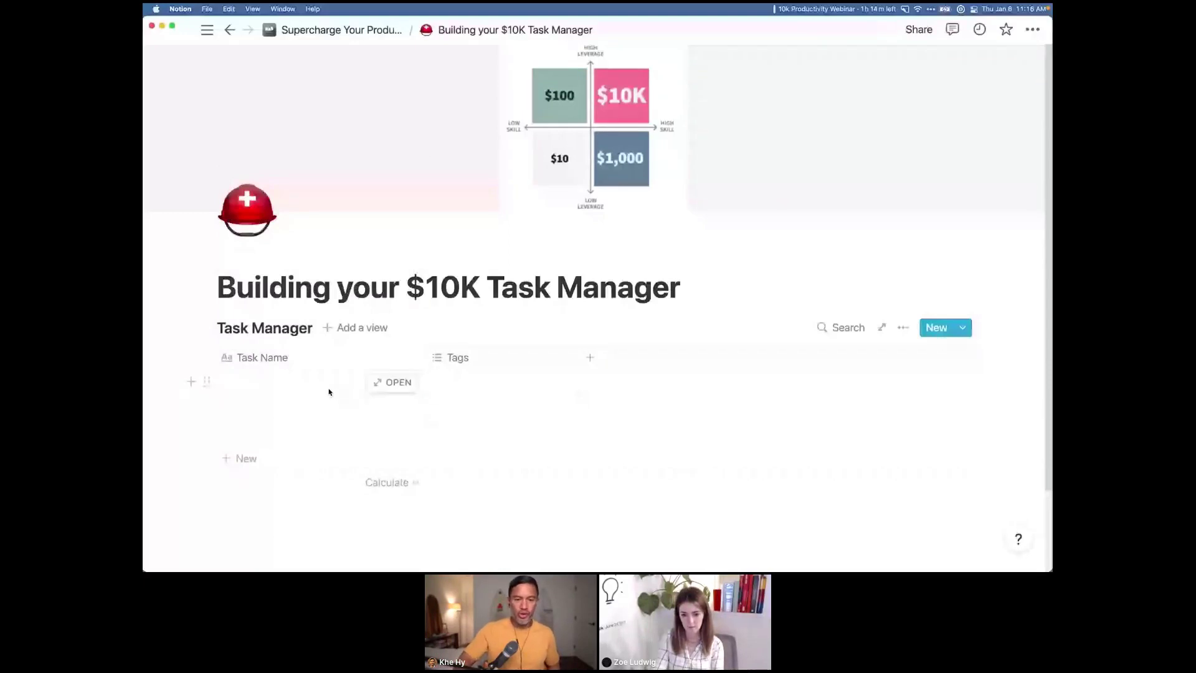
- Delete the Tags column from the Task Manager table
click(511, 366)
click(514, 330)
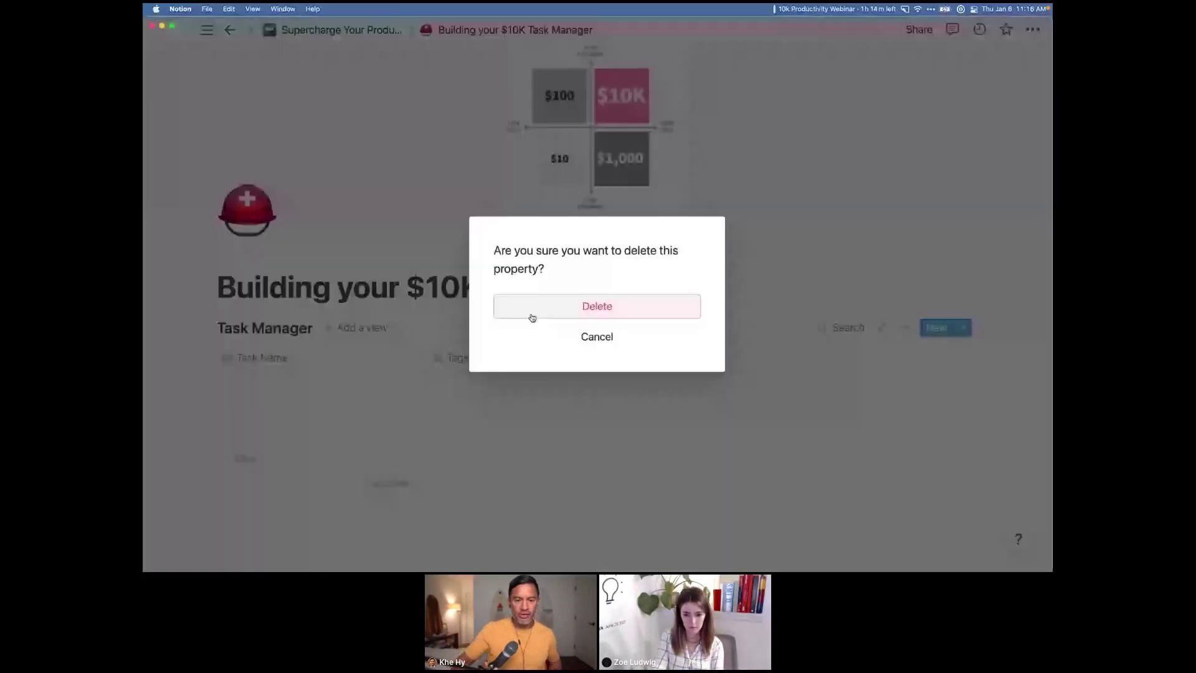
click(531, 314)
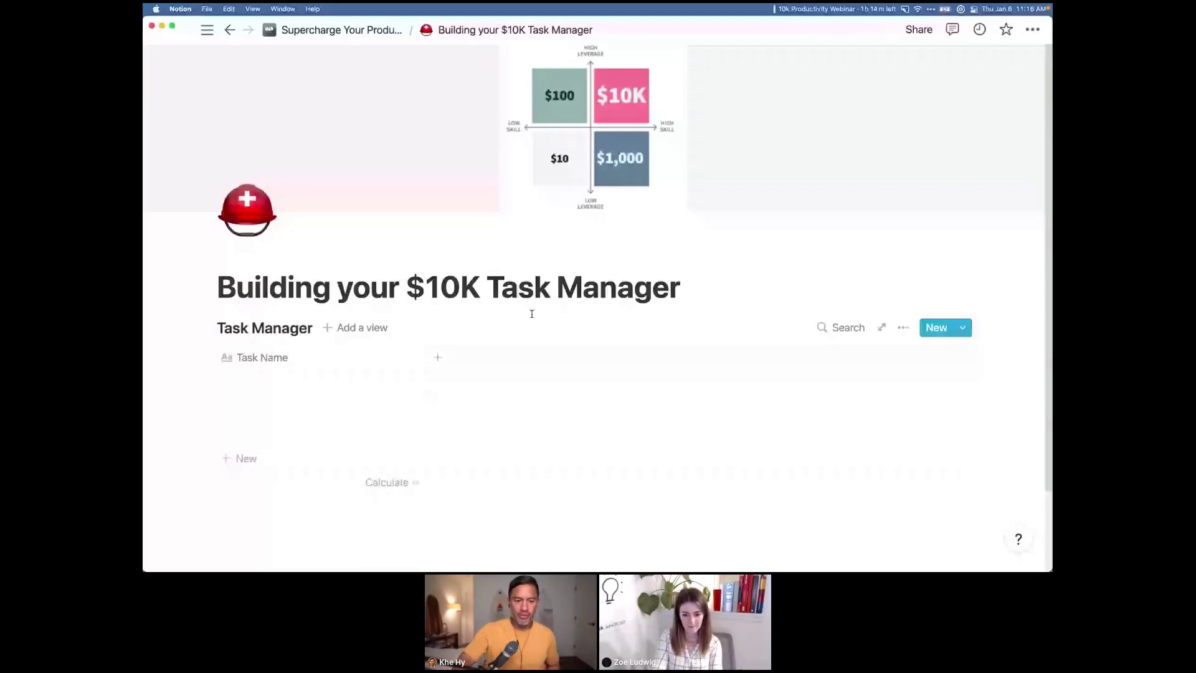
- Add a checkbox column named "Done" and narrow it until only its checkbox icon fits
click(439, 361)
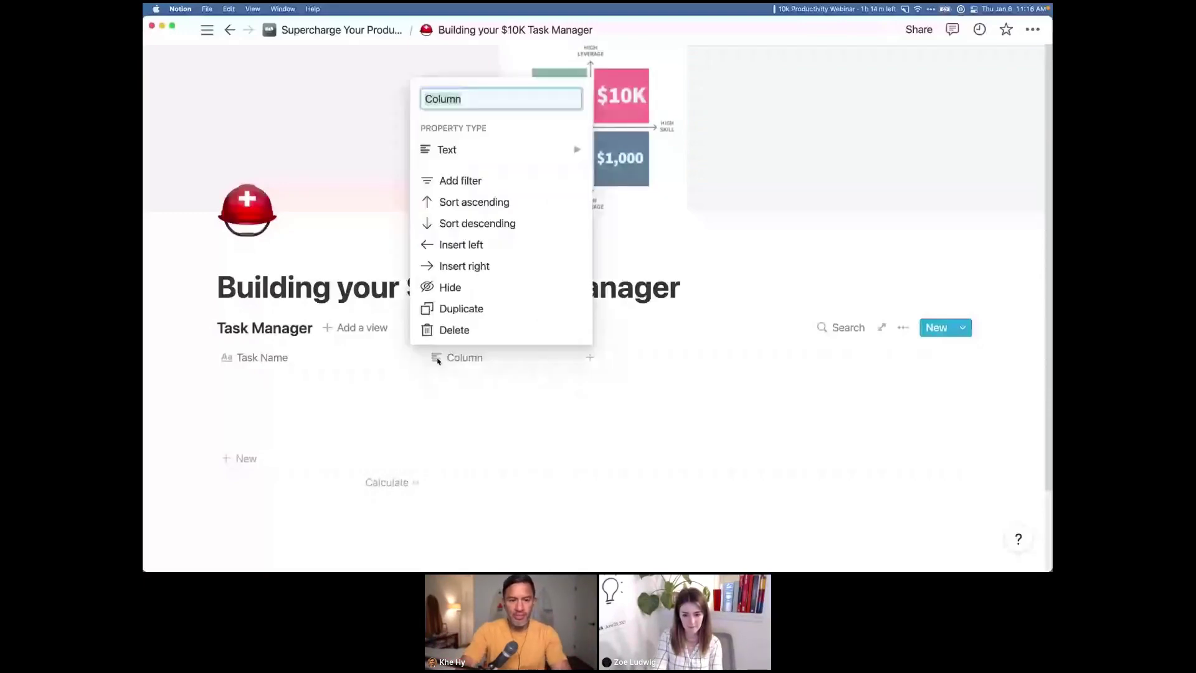
text(Done)
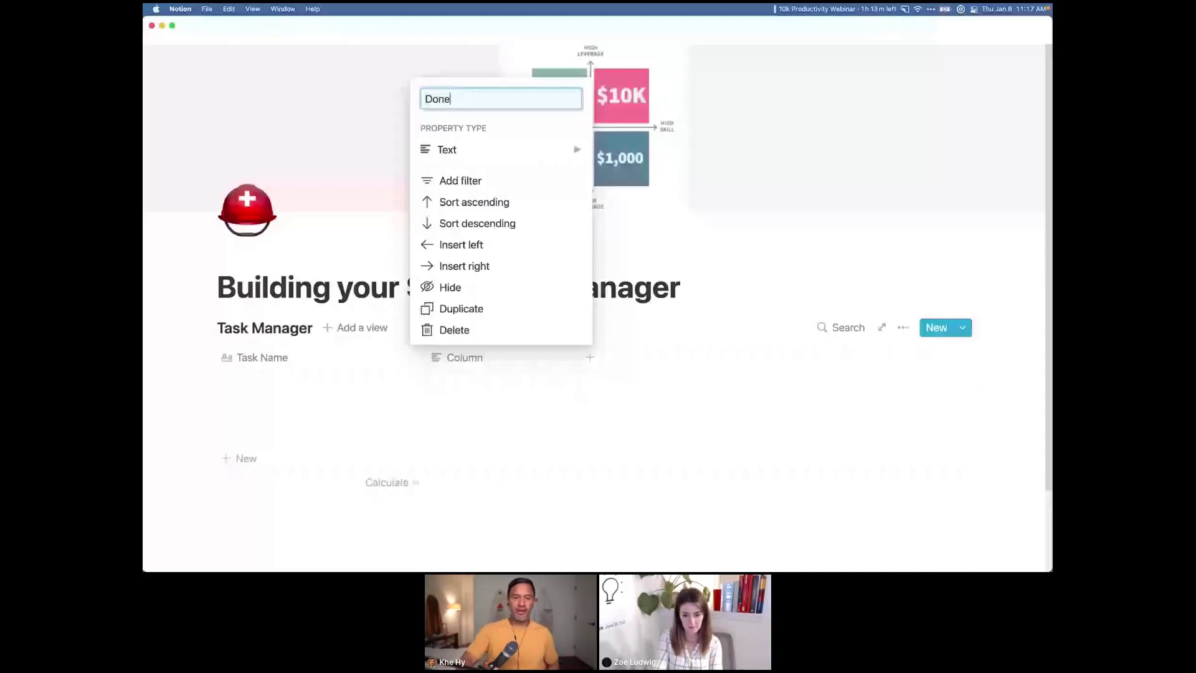
mouse_move(502, 160)
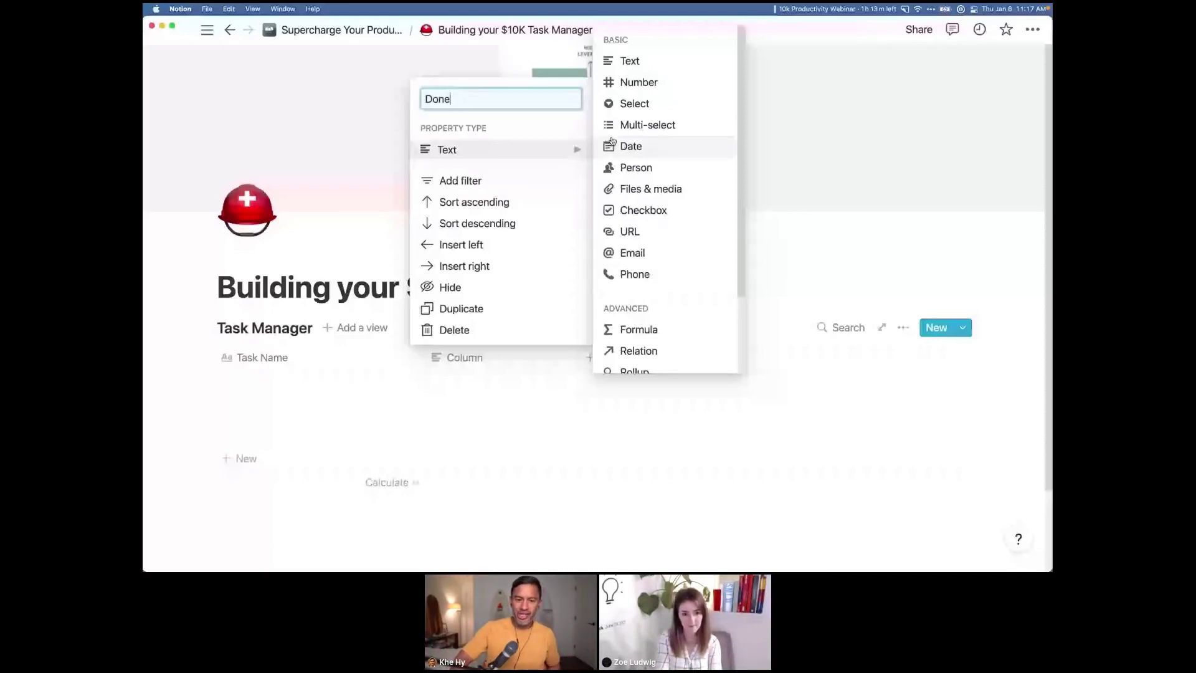
click(628, 210)
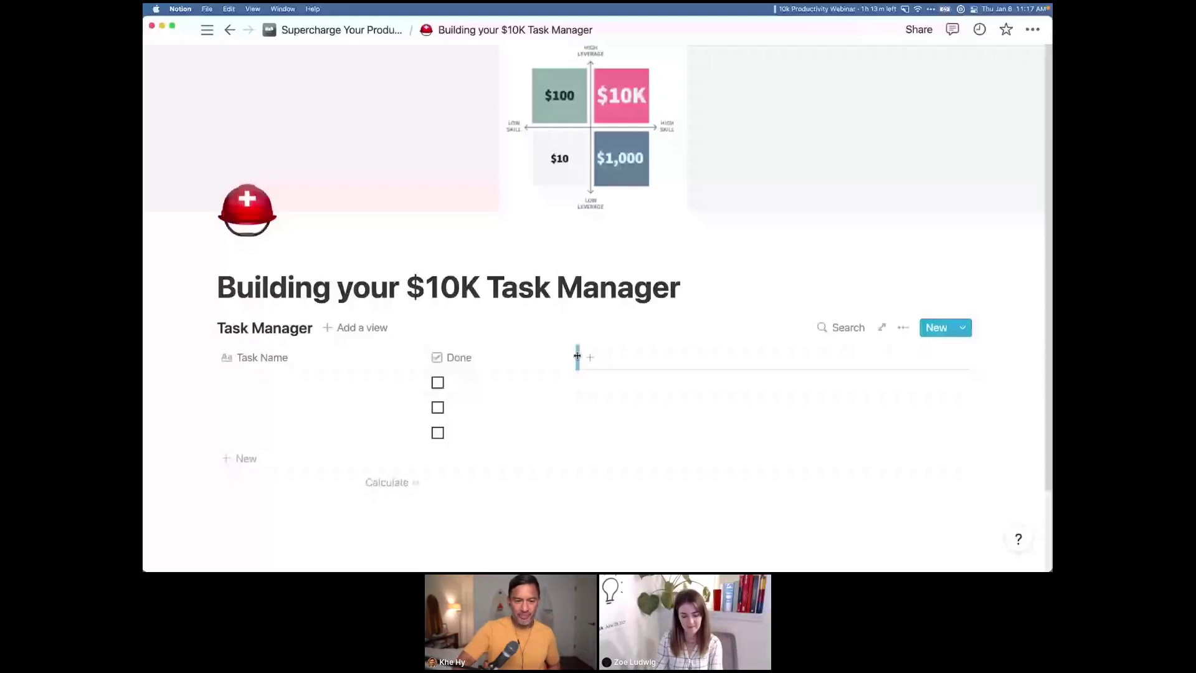
drag(577, 355, 451, 356)
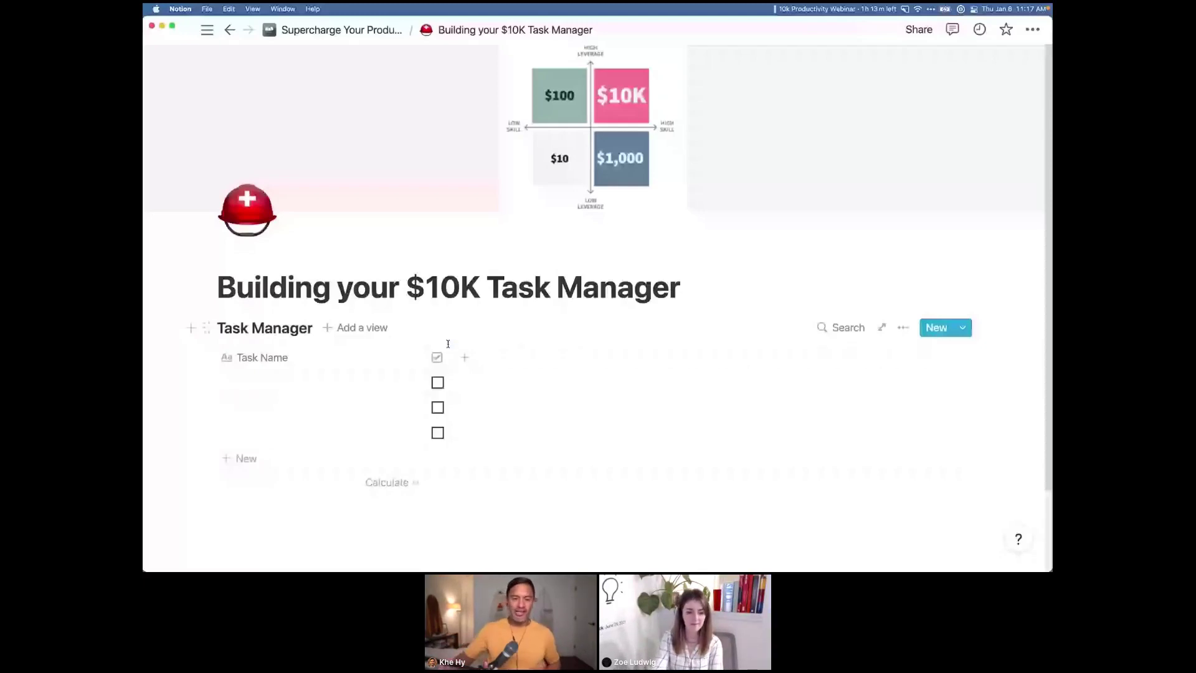
- Add a date column named "Due Date" after the checkbox column
click(474, 362)
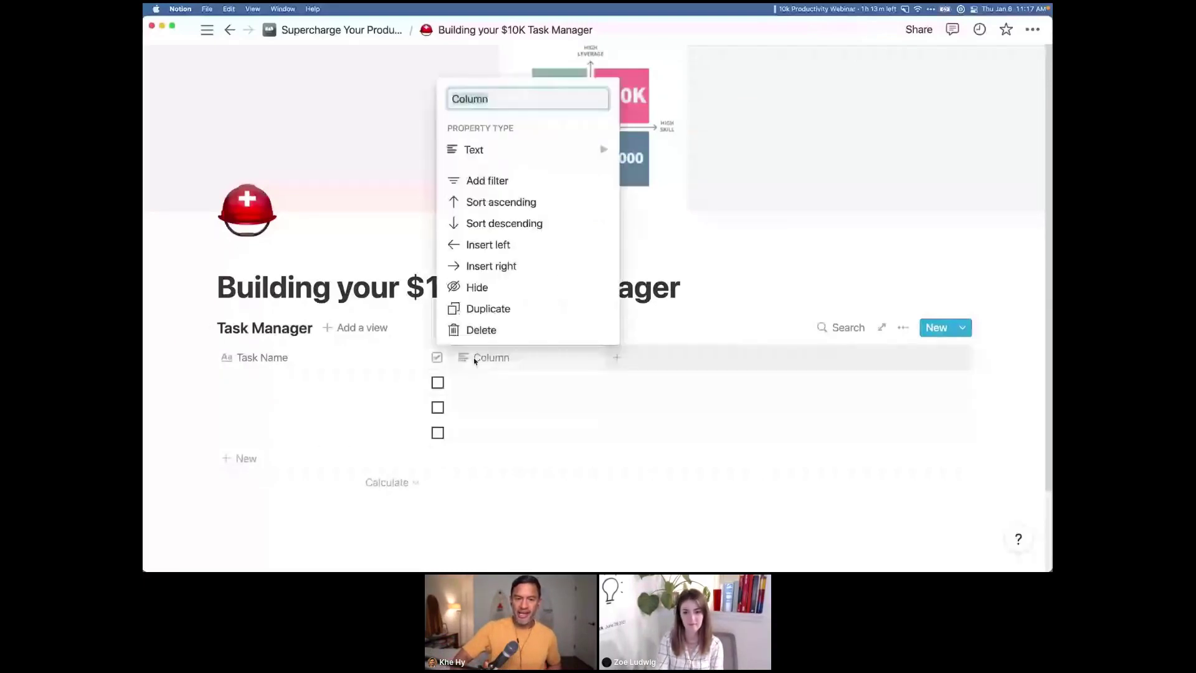
click(508, 161)
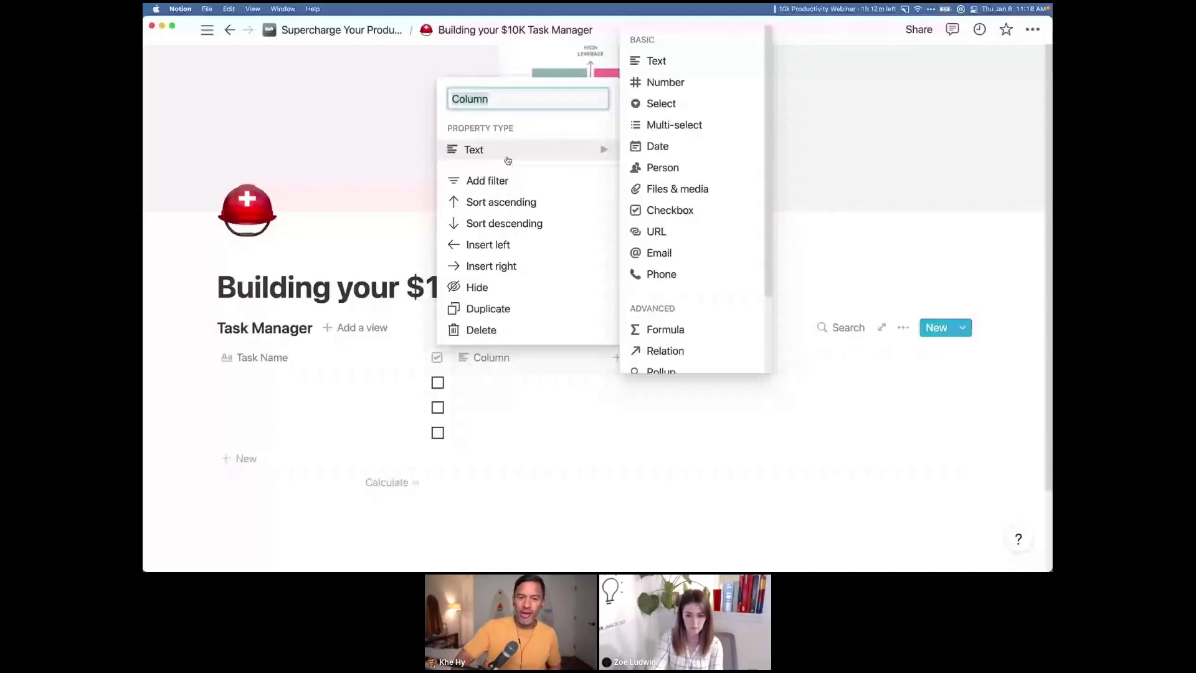
click(658, 148)
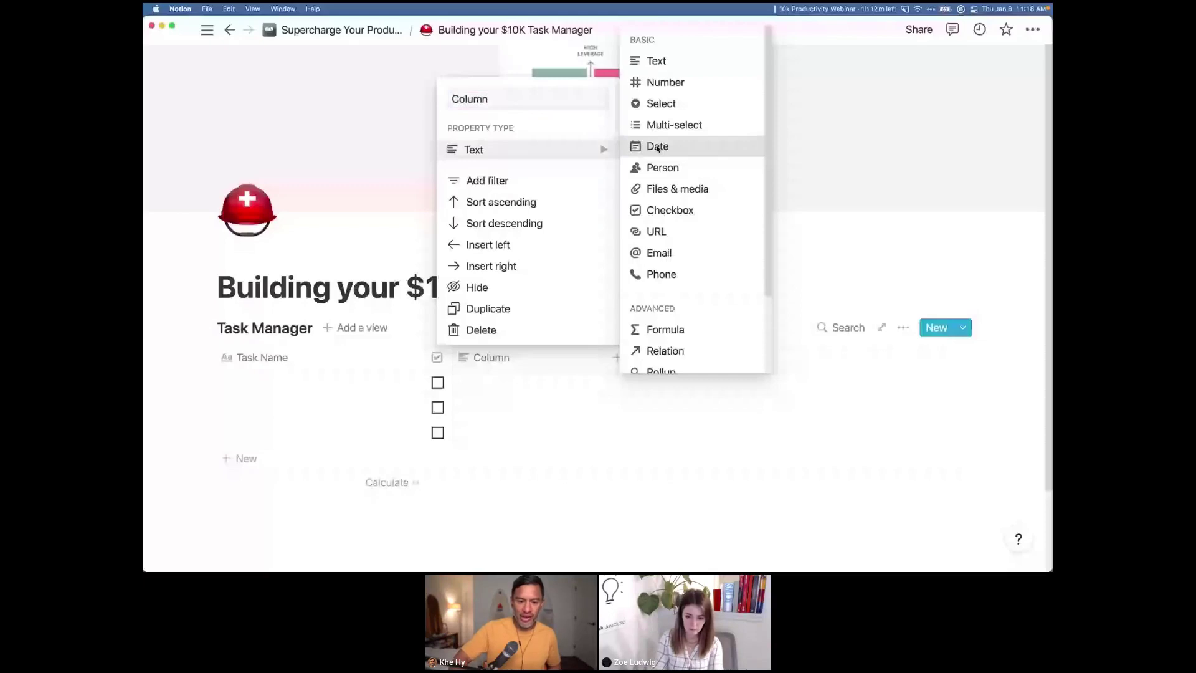
click(658, 148)
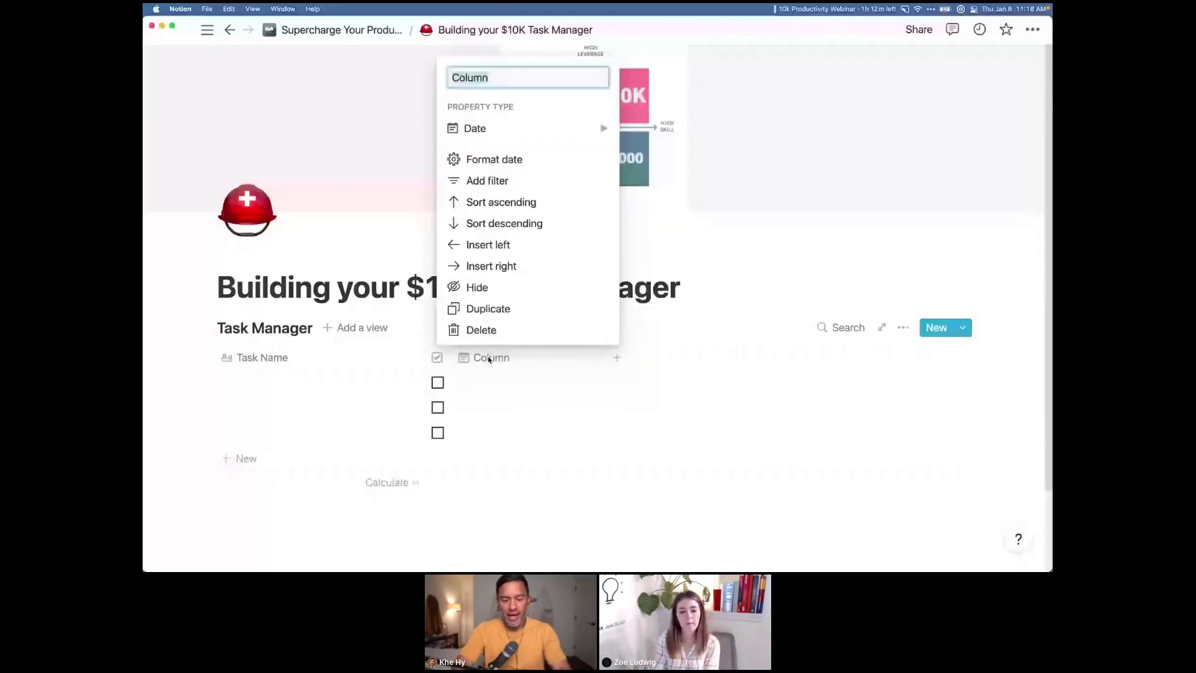
text(Due Da)
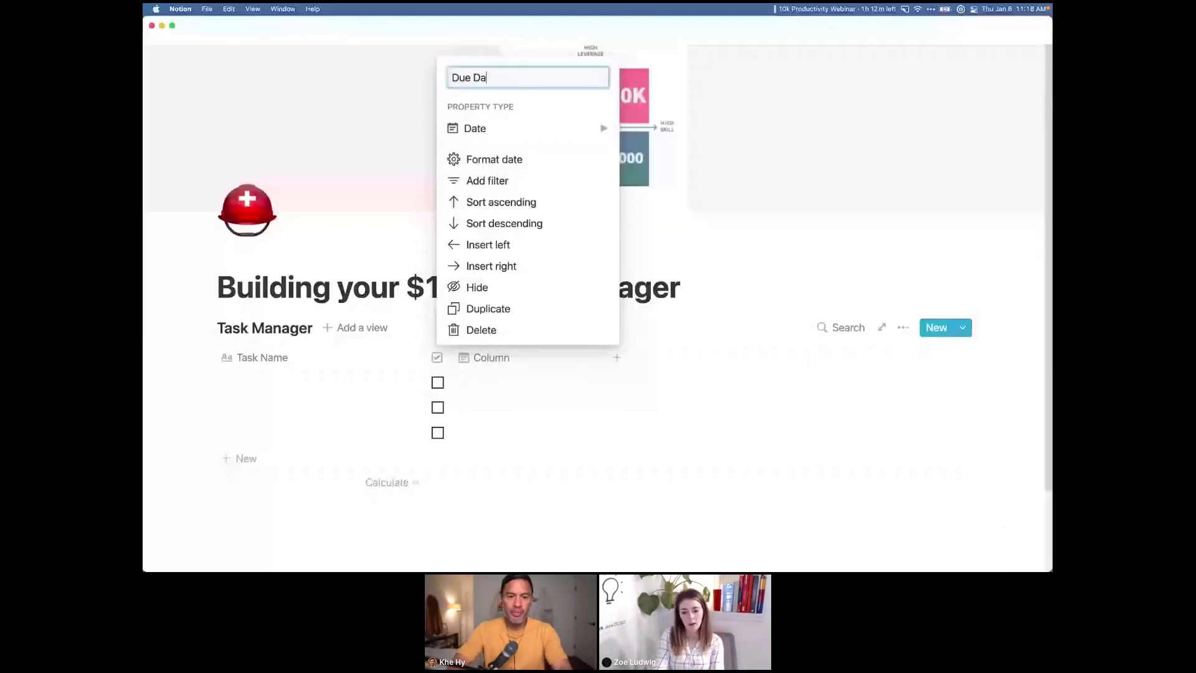
text(te)
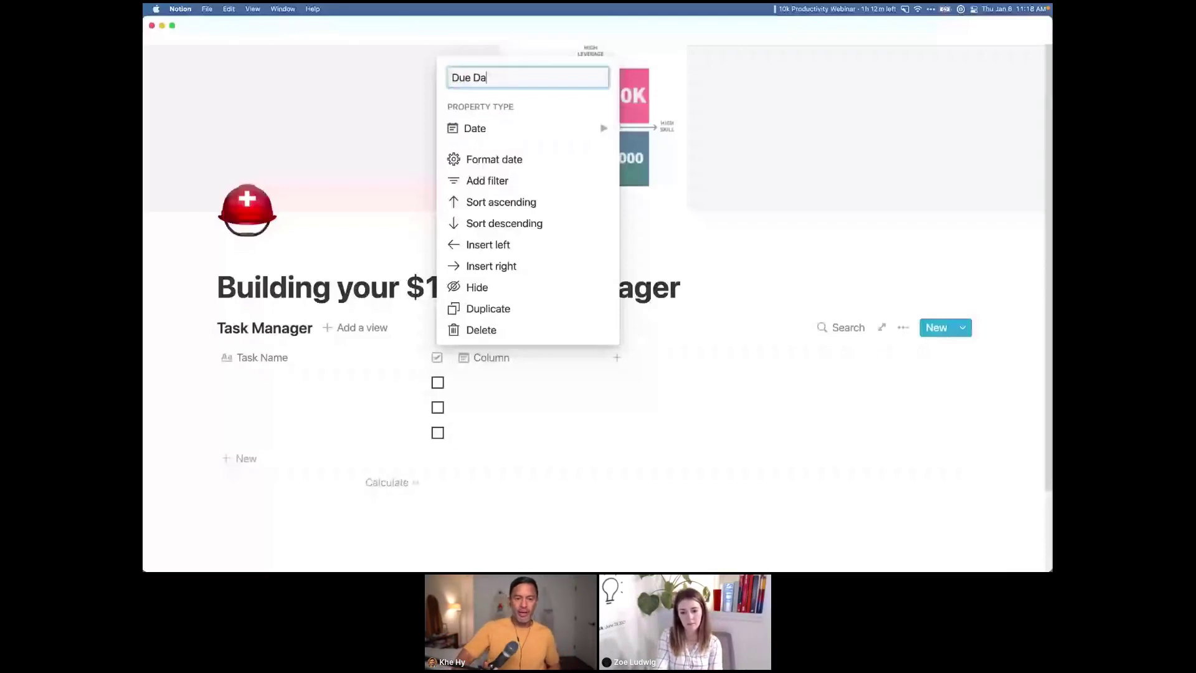
key(Return)
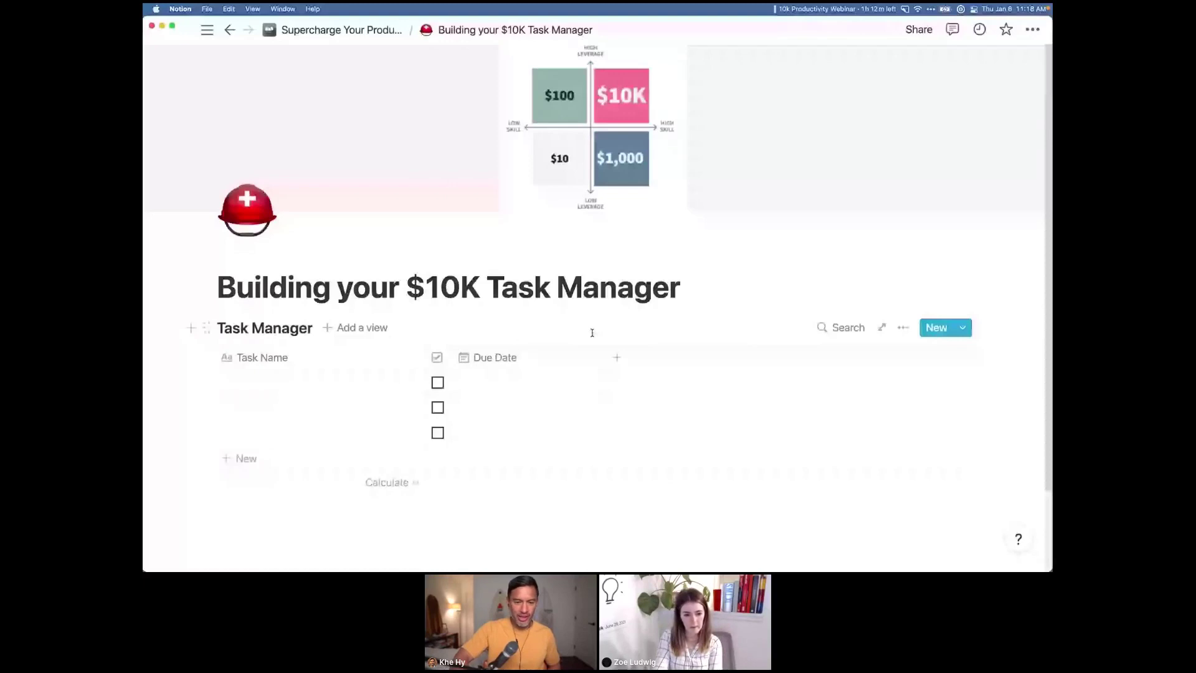
- Examine the calendar and date options for the first row's Due Date cell
click(505, 387)
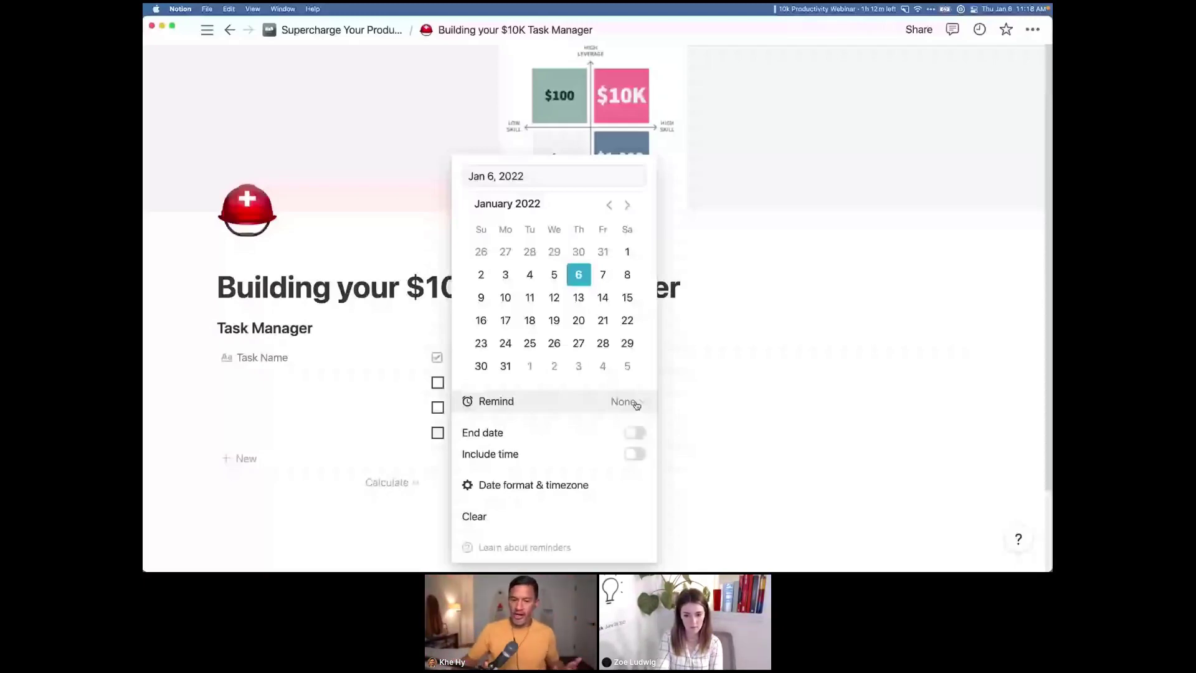
click(738, 335)
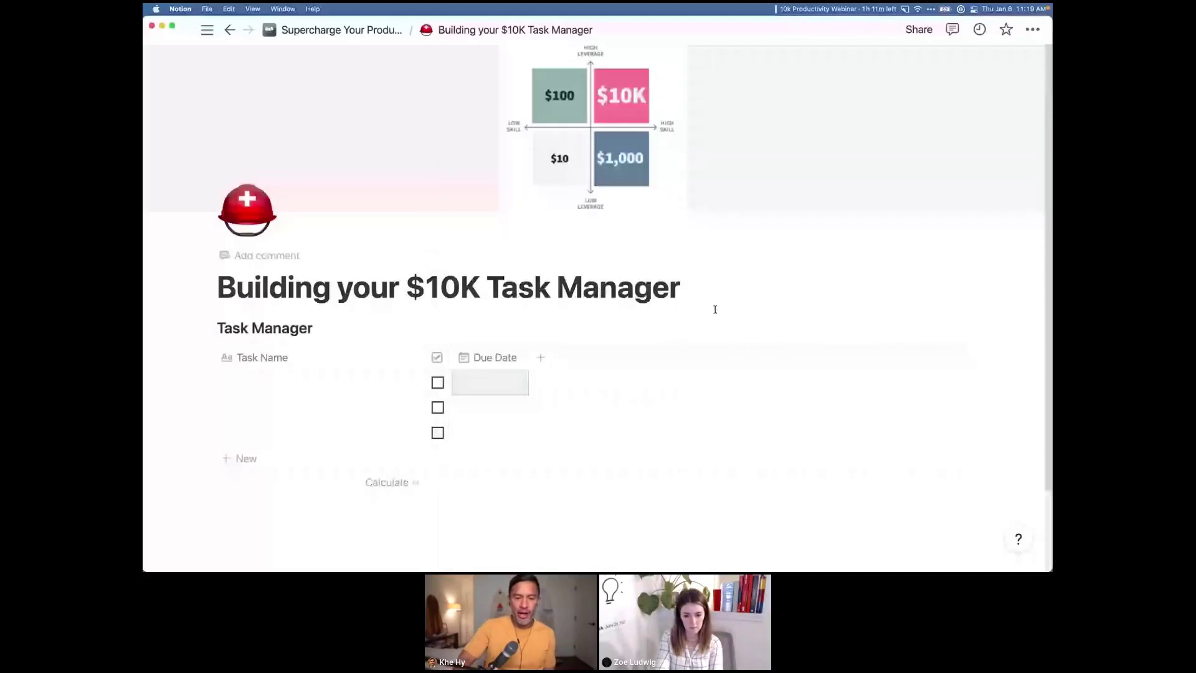
- Add a Select column named "Task Value" after the Due Date column
click(551, 365)
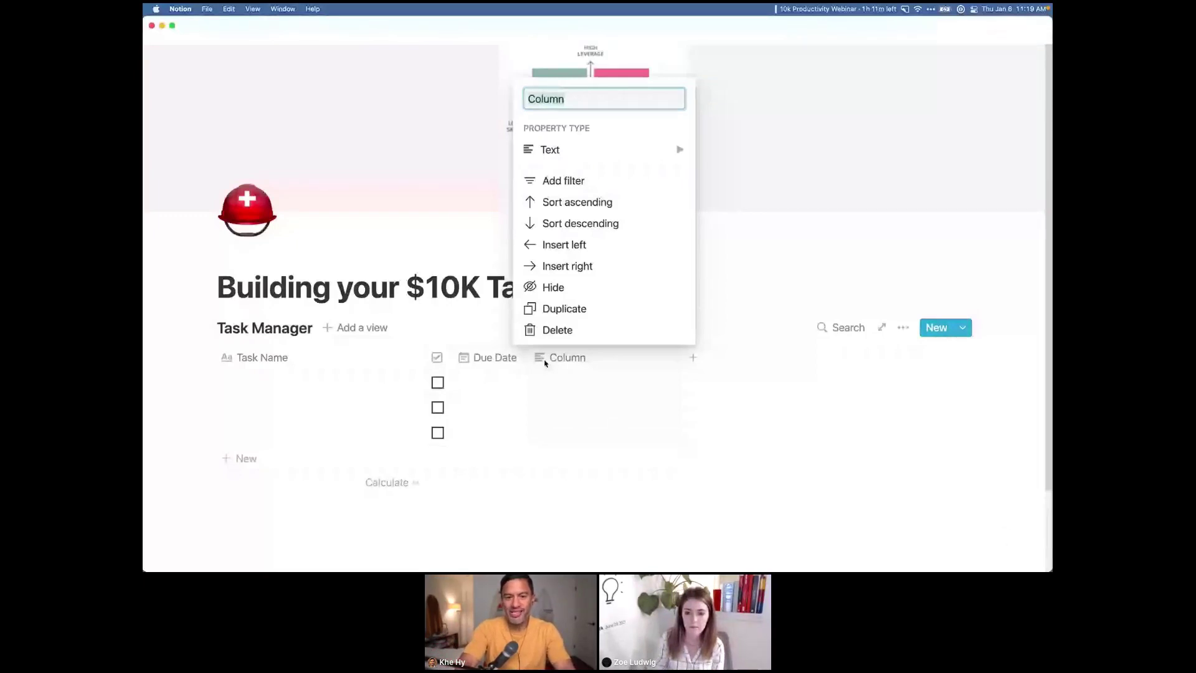
text(Task Value)
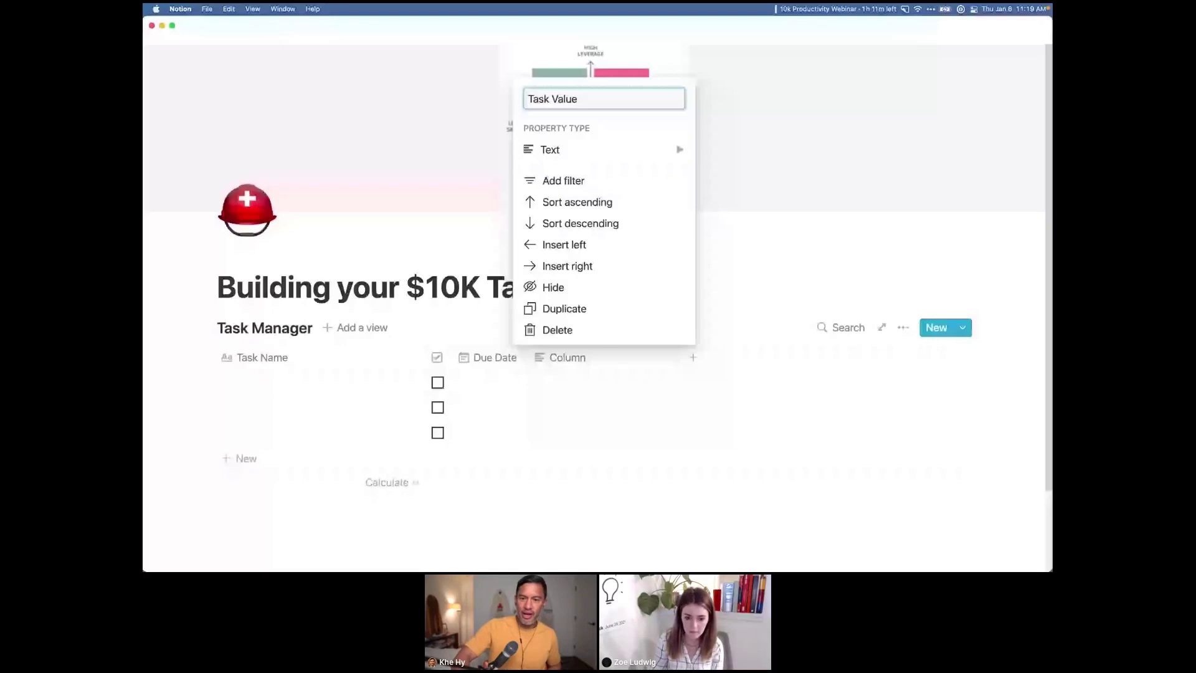
mouse_move(657, 160)
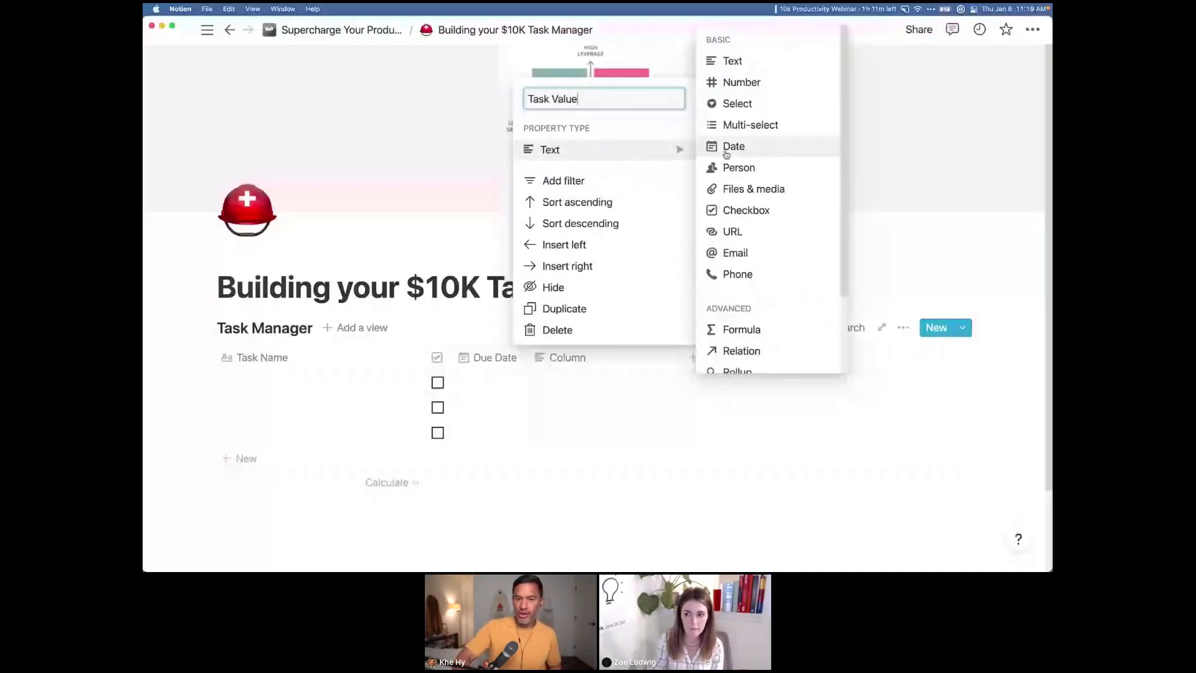
click(759, 106)
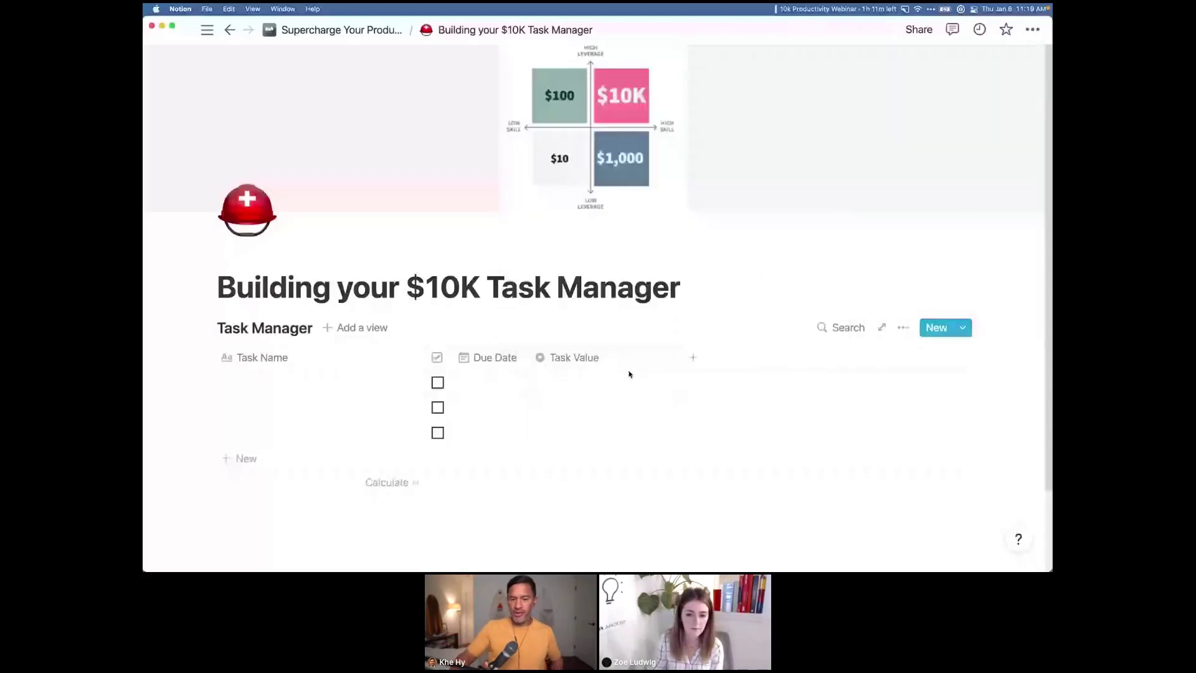
- Create the Task Value options "$10K" and "$1K" from the first row's cell
click(607, 385)
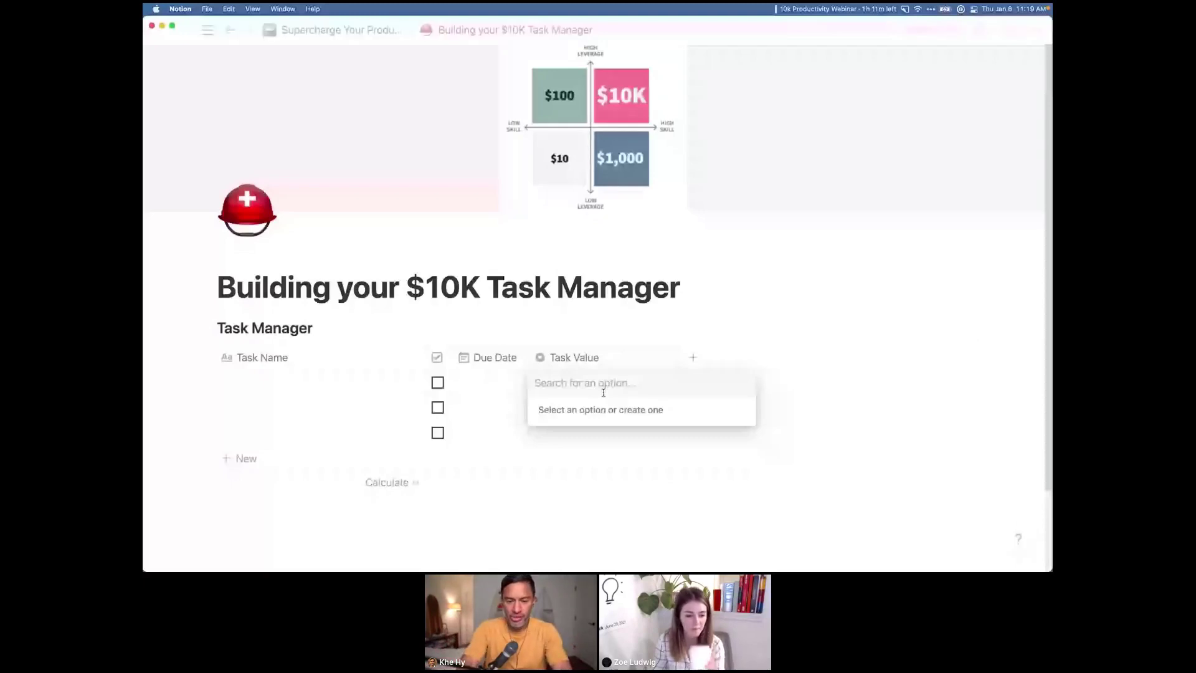
text($)
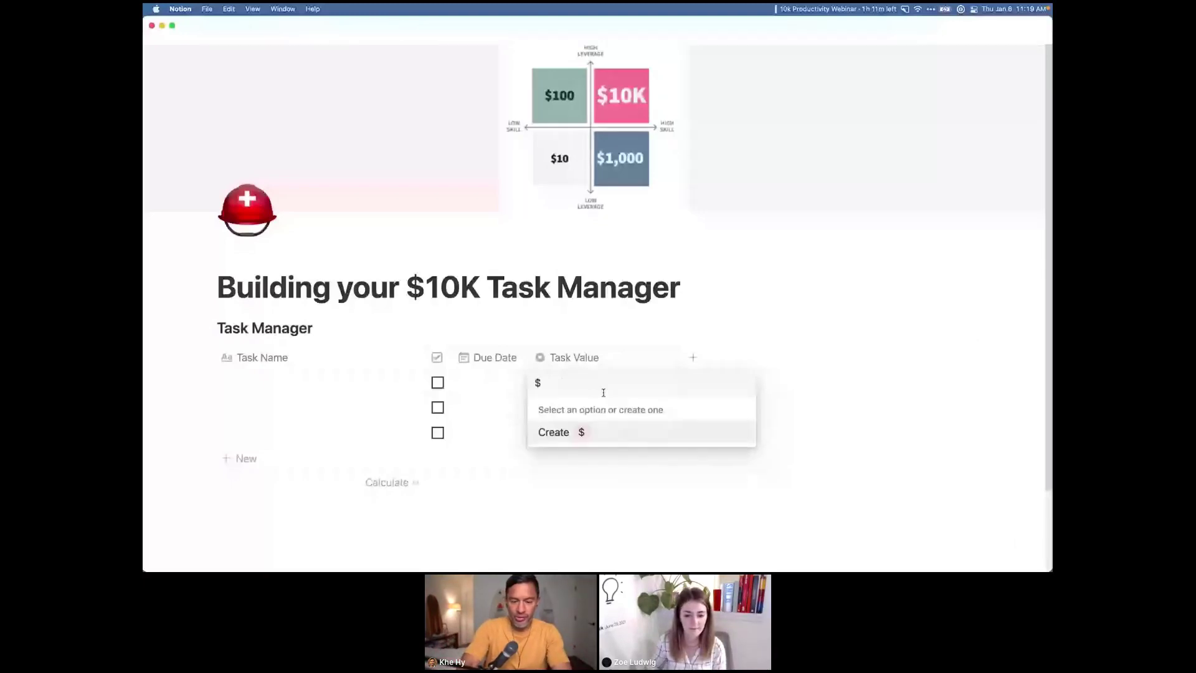
text(10K)
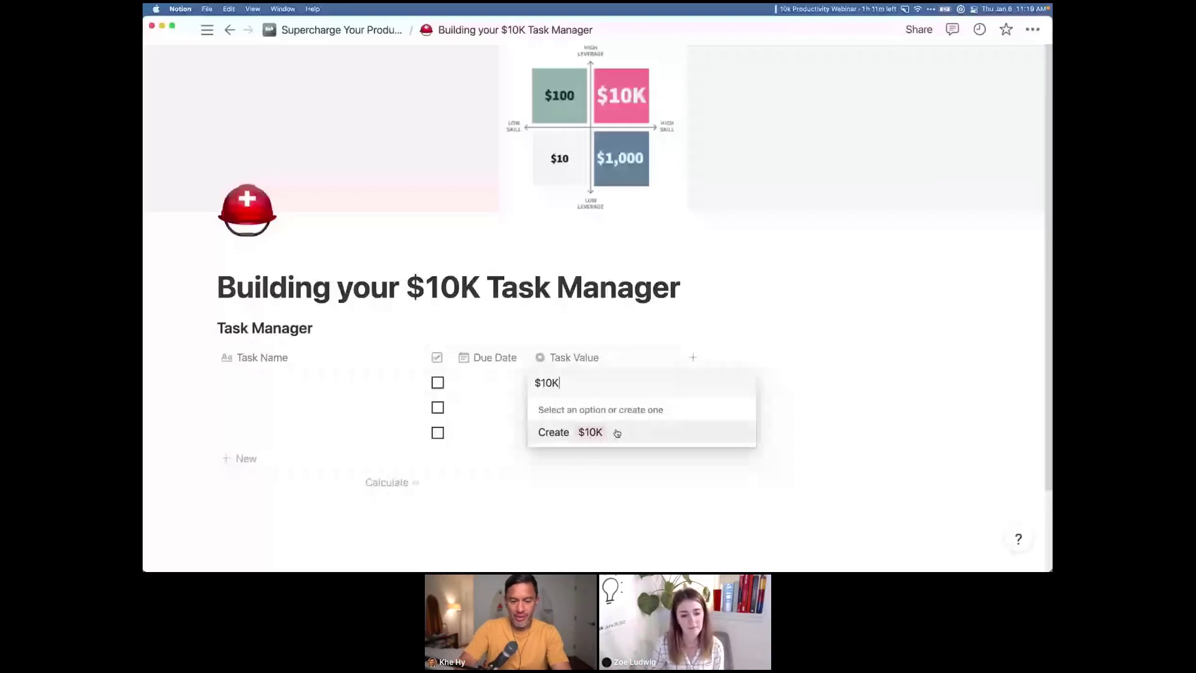
click(617, 433)
text($1K)
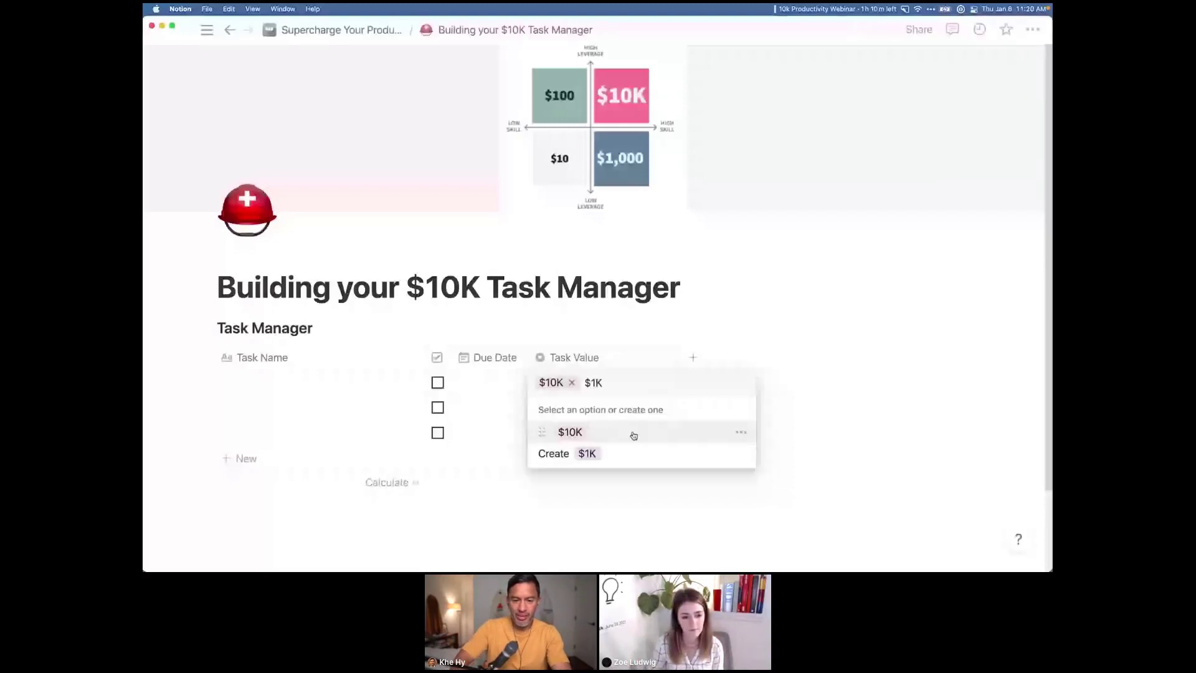
click(622, 454)
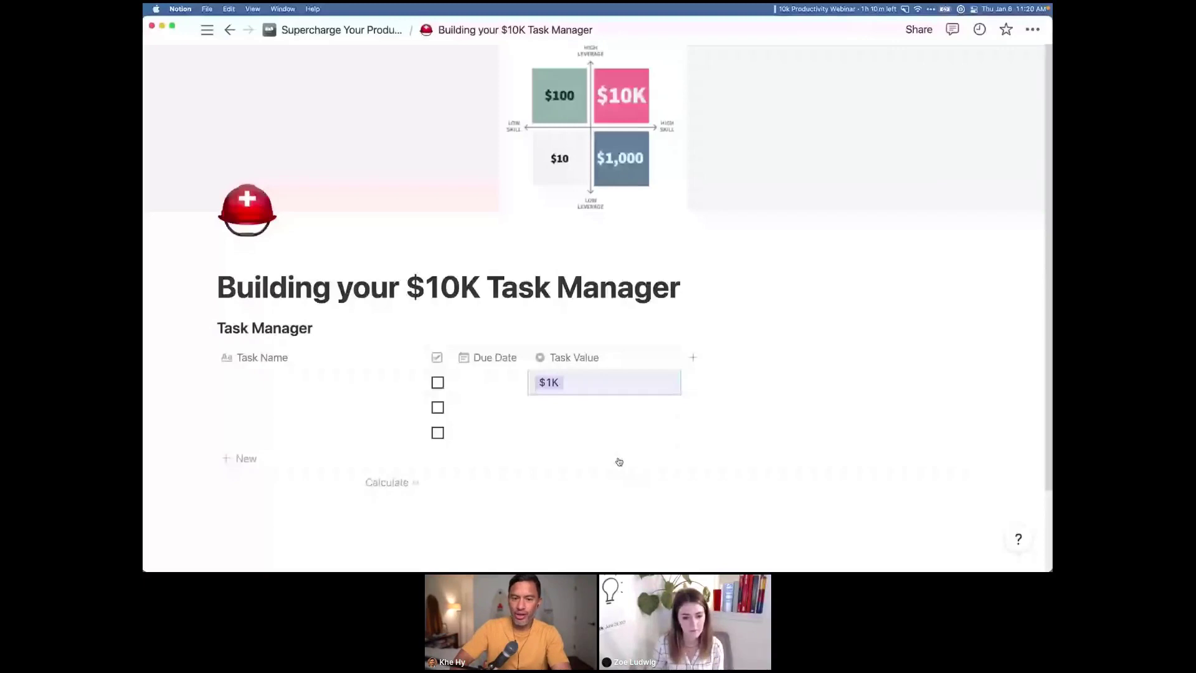
- Replace the first row's value to create the additional Task Value options "$100" and "$10"
click(622, 385)
key(BackSpace)
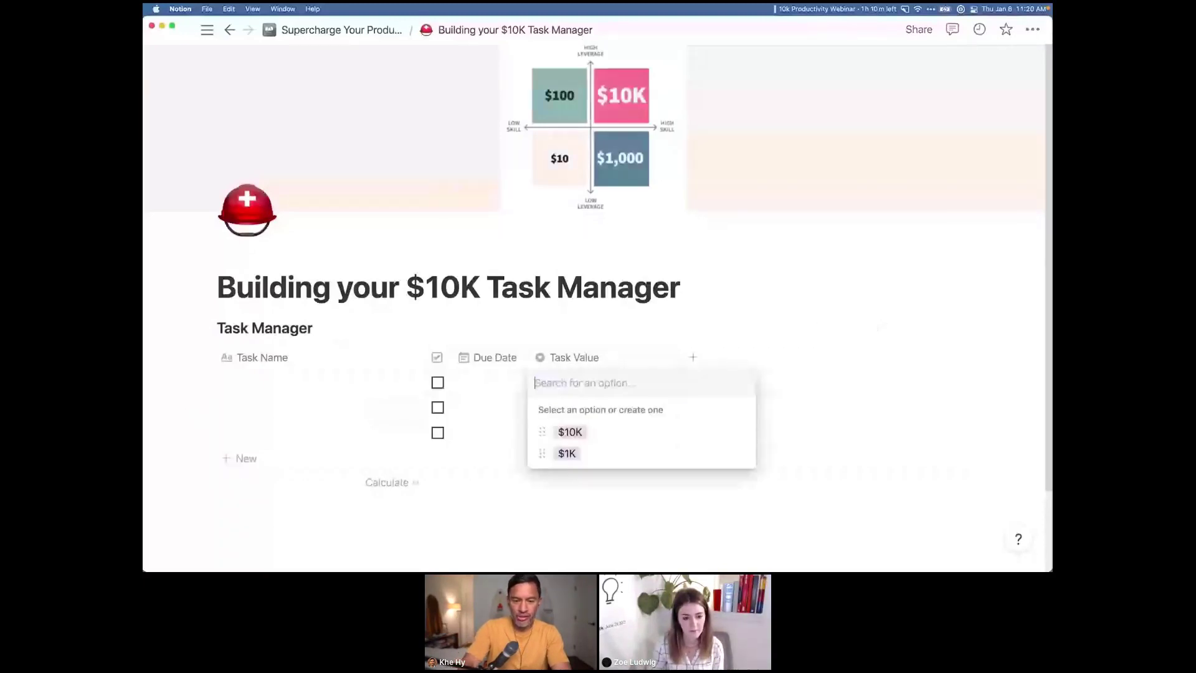
text($100)
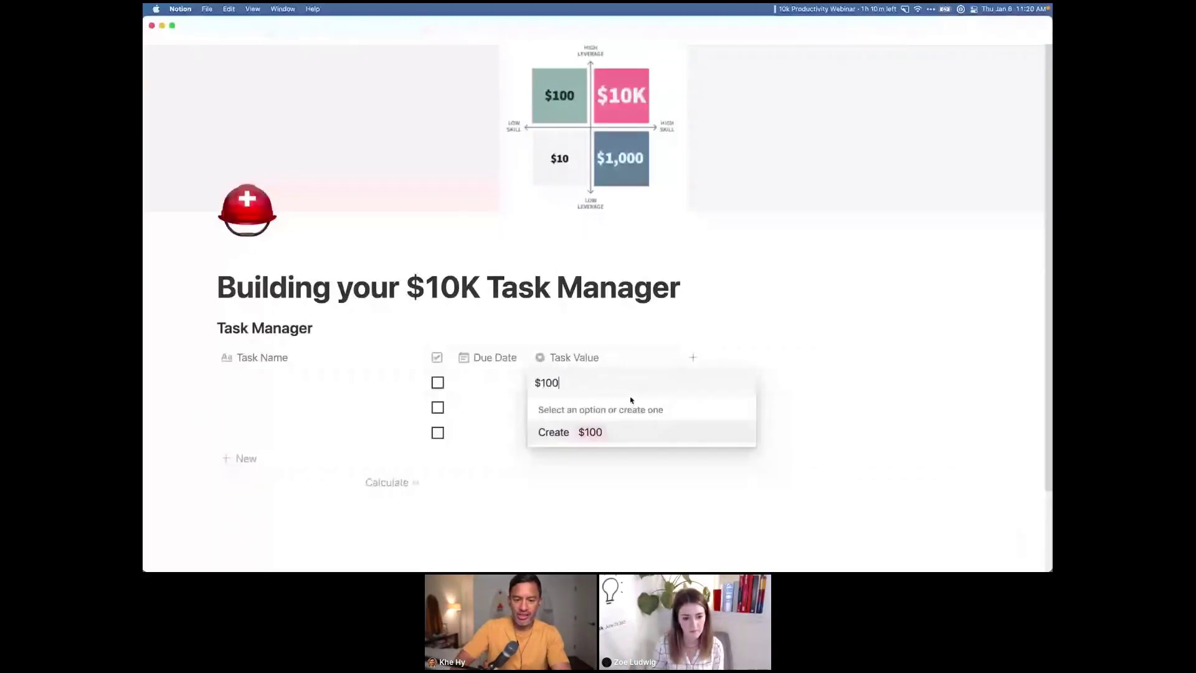
click(631, 438)
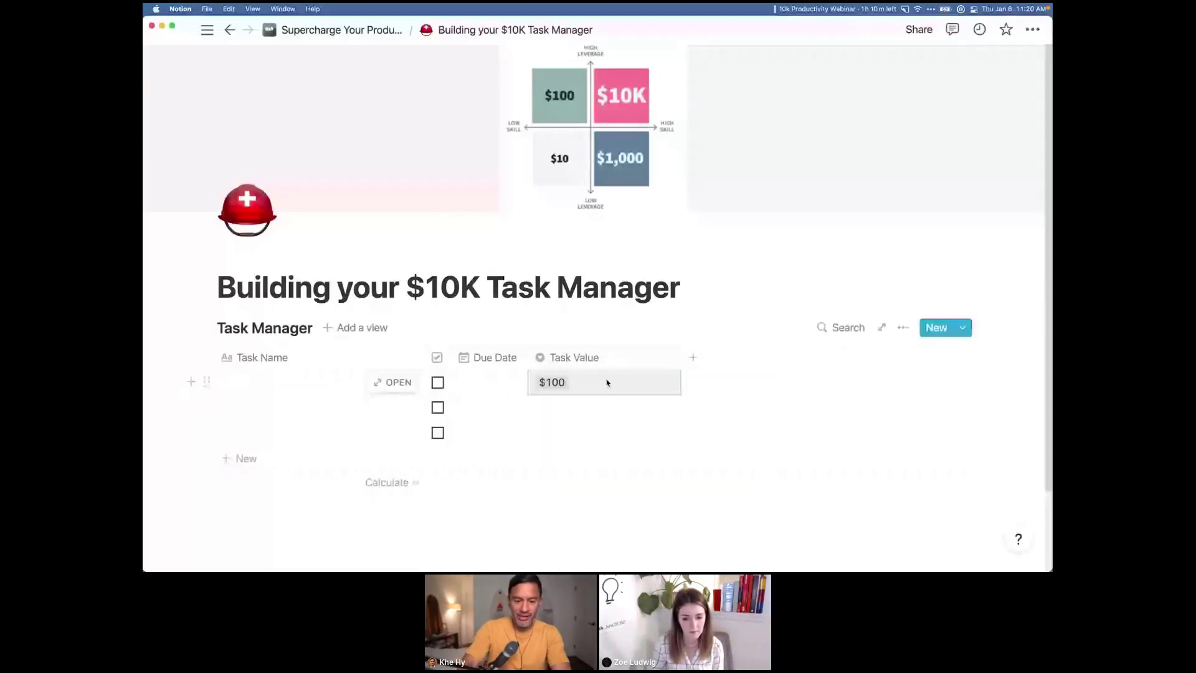
click(607, 382)
text($10)
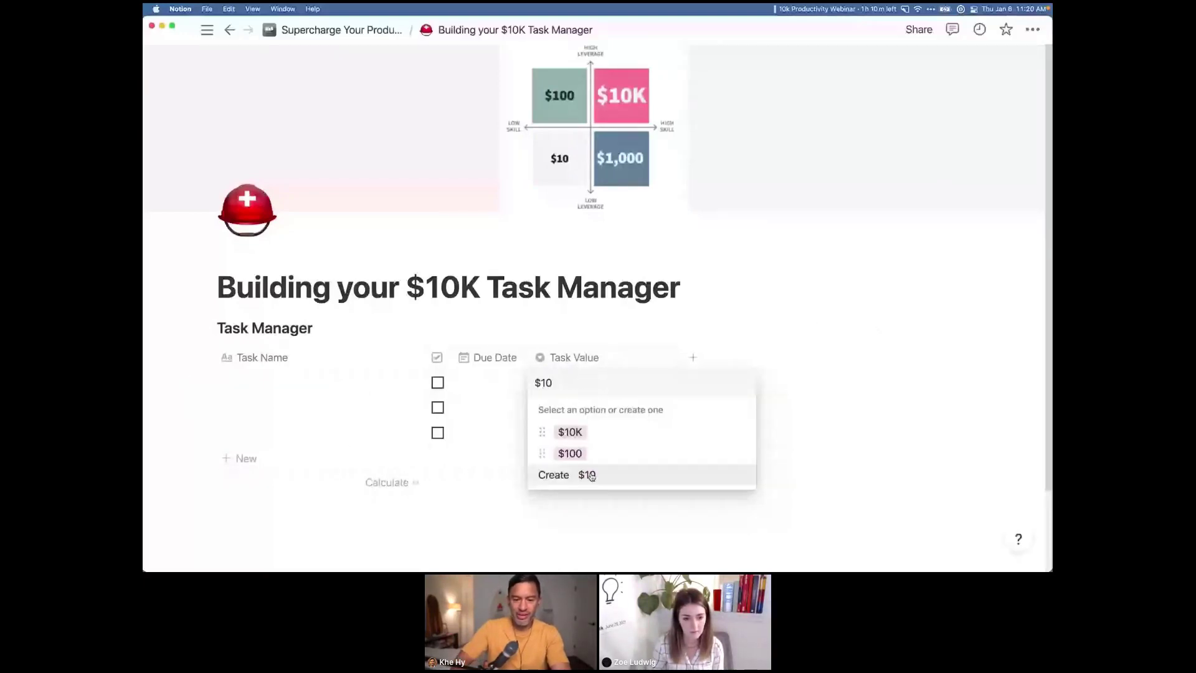
click(591, 477)
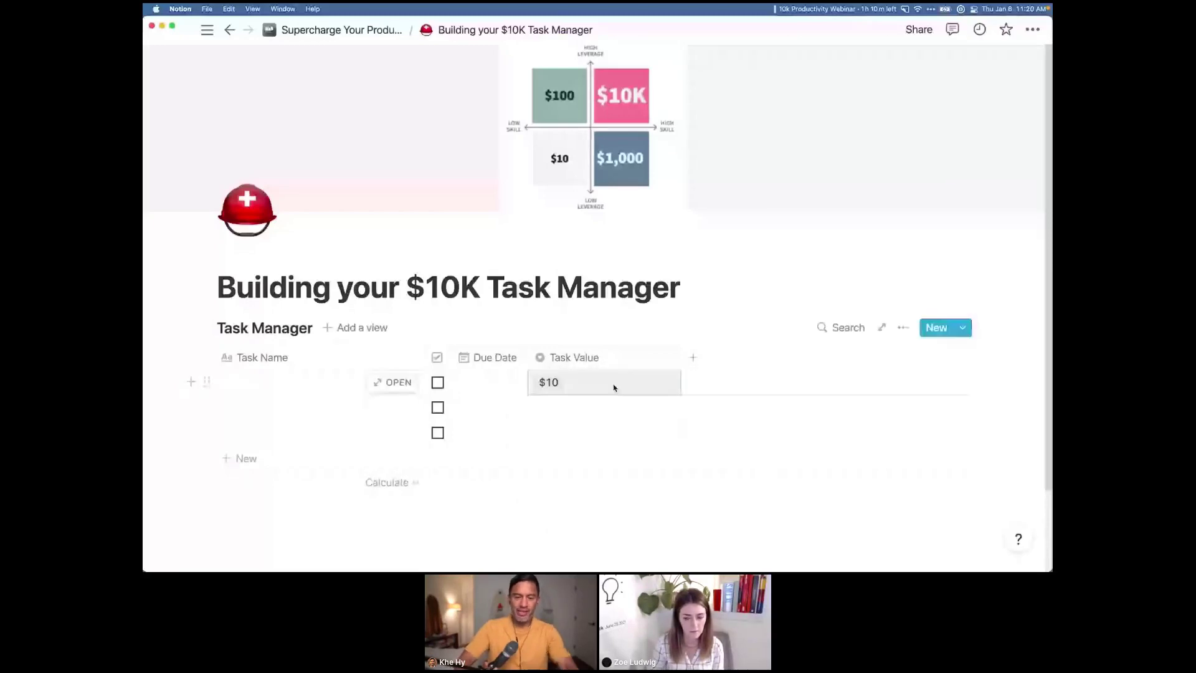
- Clear the first row's Task Value and narrow the Task Value column to fit its heading
click(626, 395)
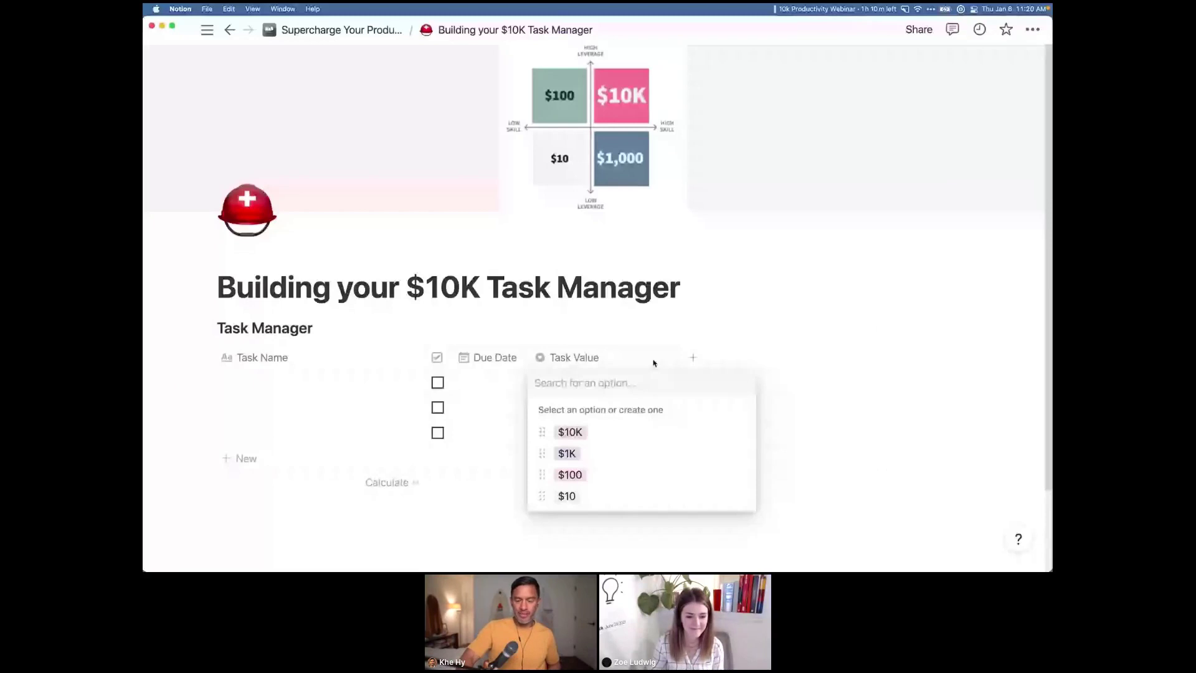
key(Escape)
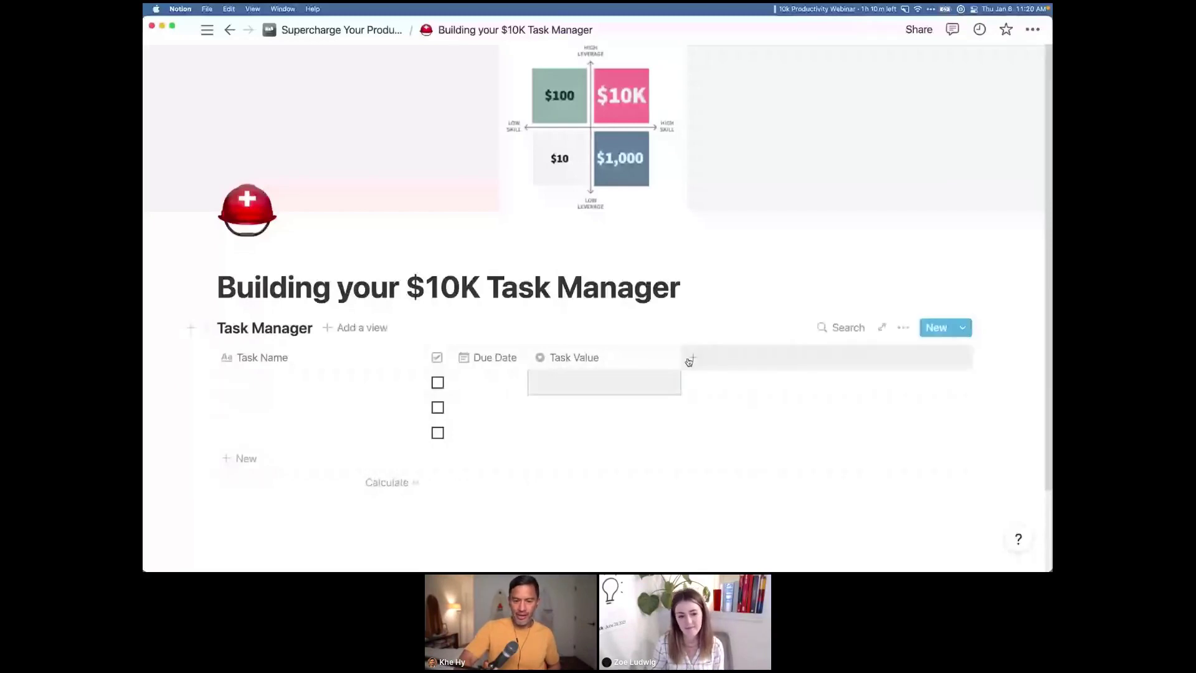
drag(682, 357, 623, 351)
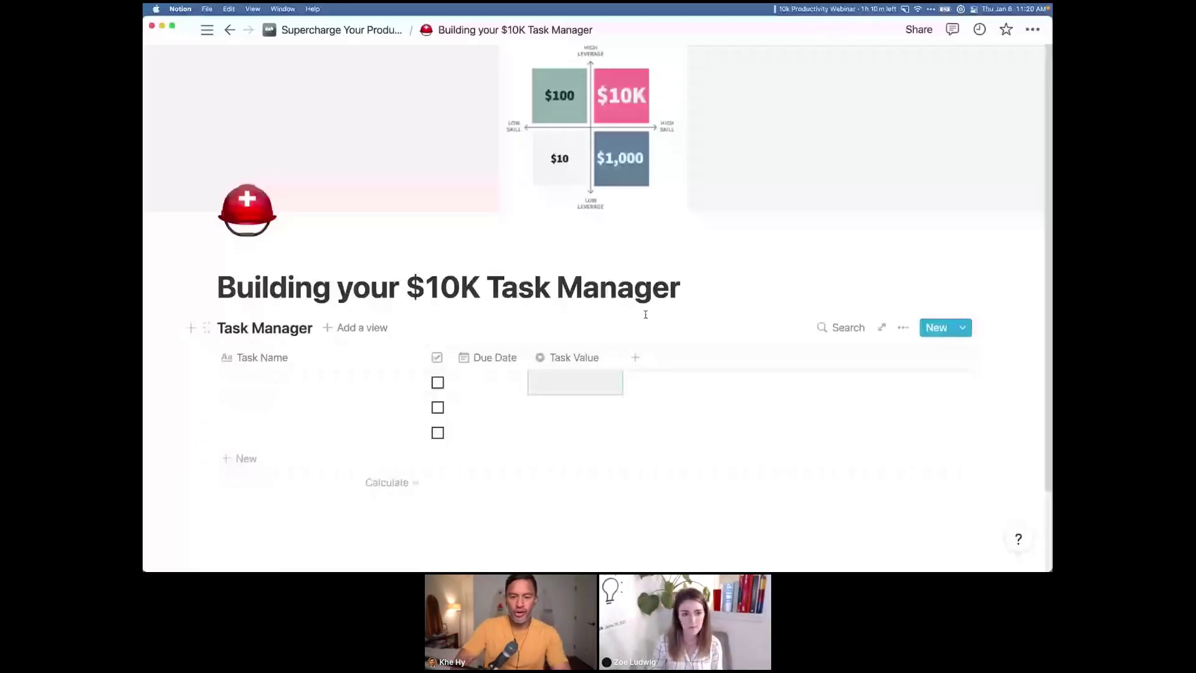
- Add a Multi-select column named "Tags" after the Task Value column
click(636, 358)
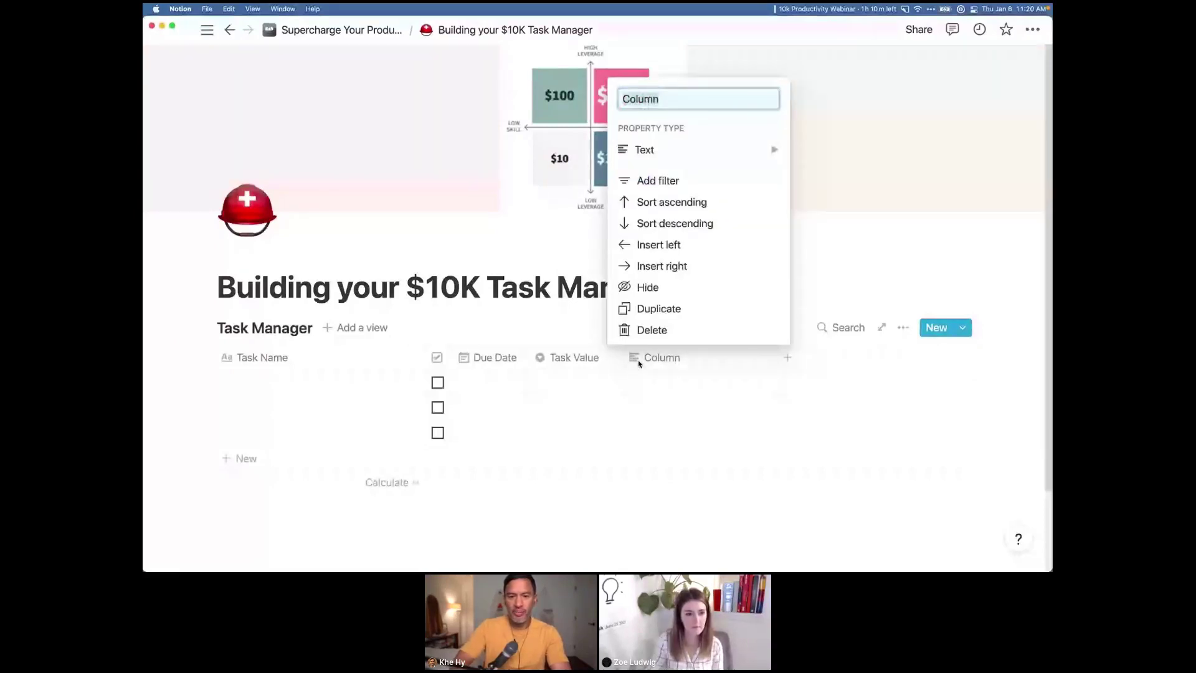
text(Tags)
click(735, 148)
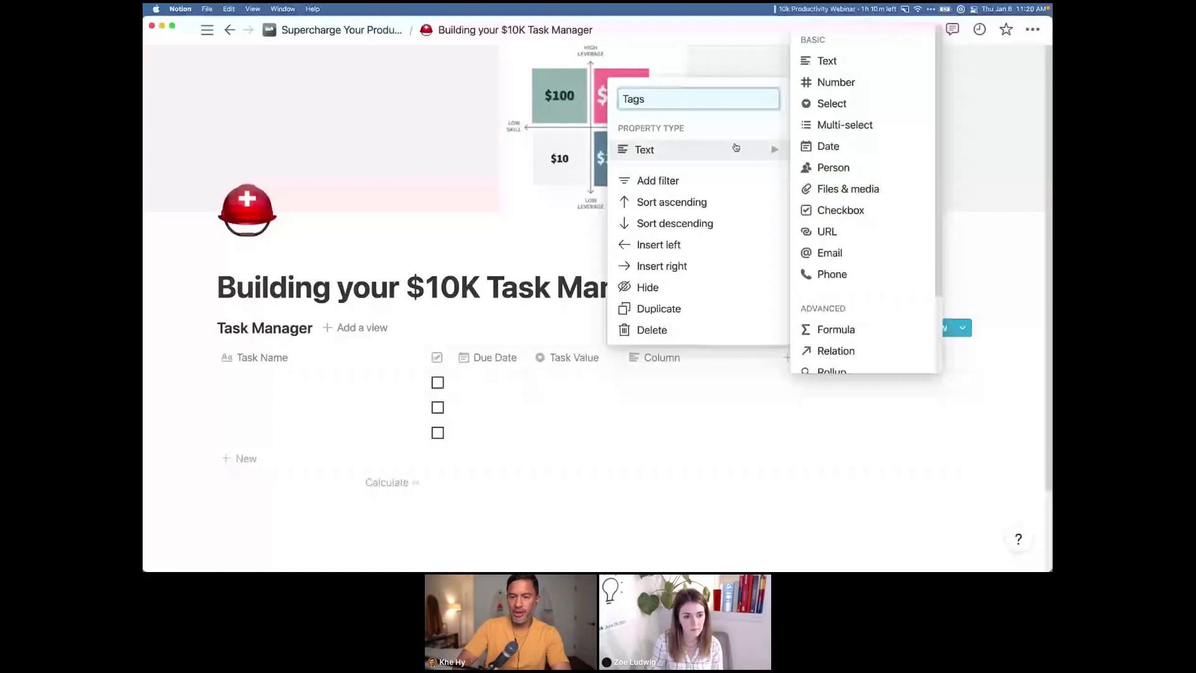
click(833, 129)
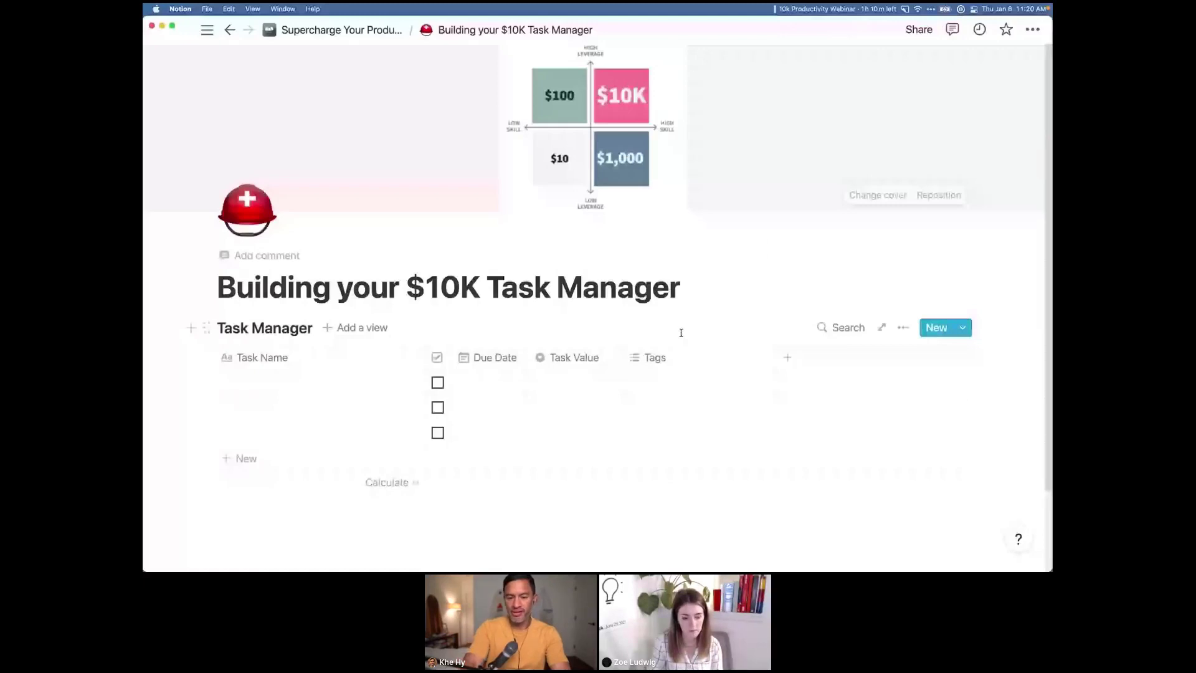
- Create the tag options "Home", "Work" and "Phone" from the first row's Tags cell
click(685, 382)
text(Home)
key(Return)
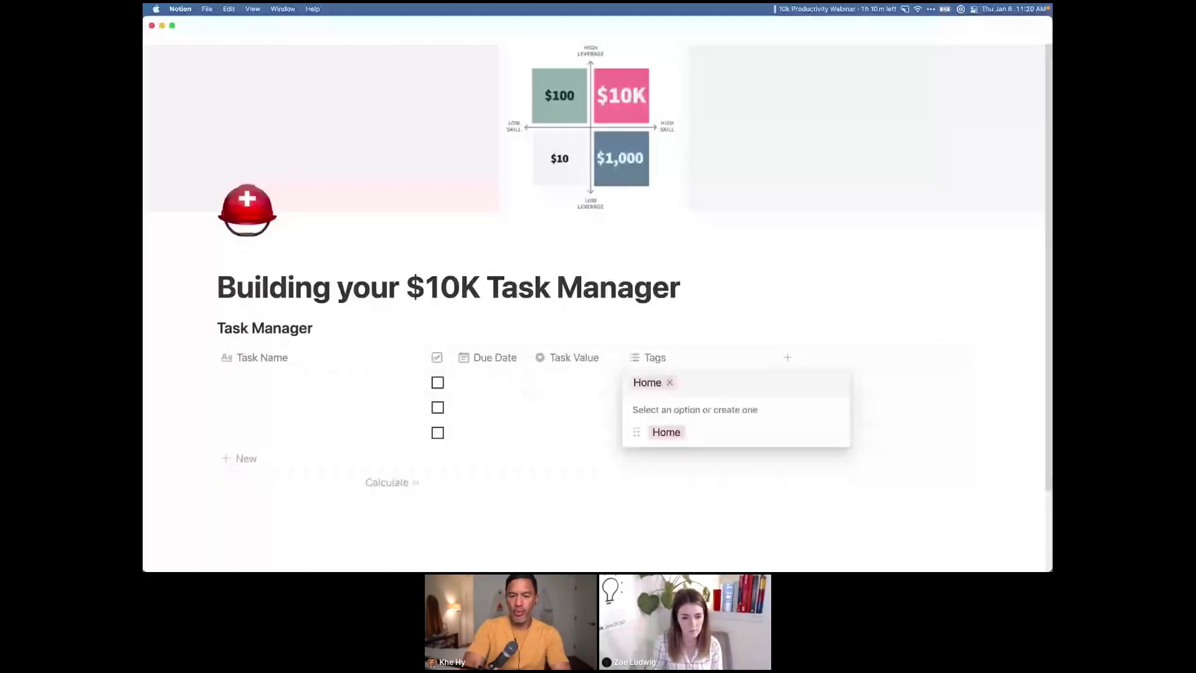
text(Work)
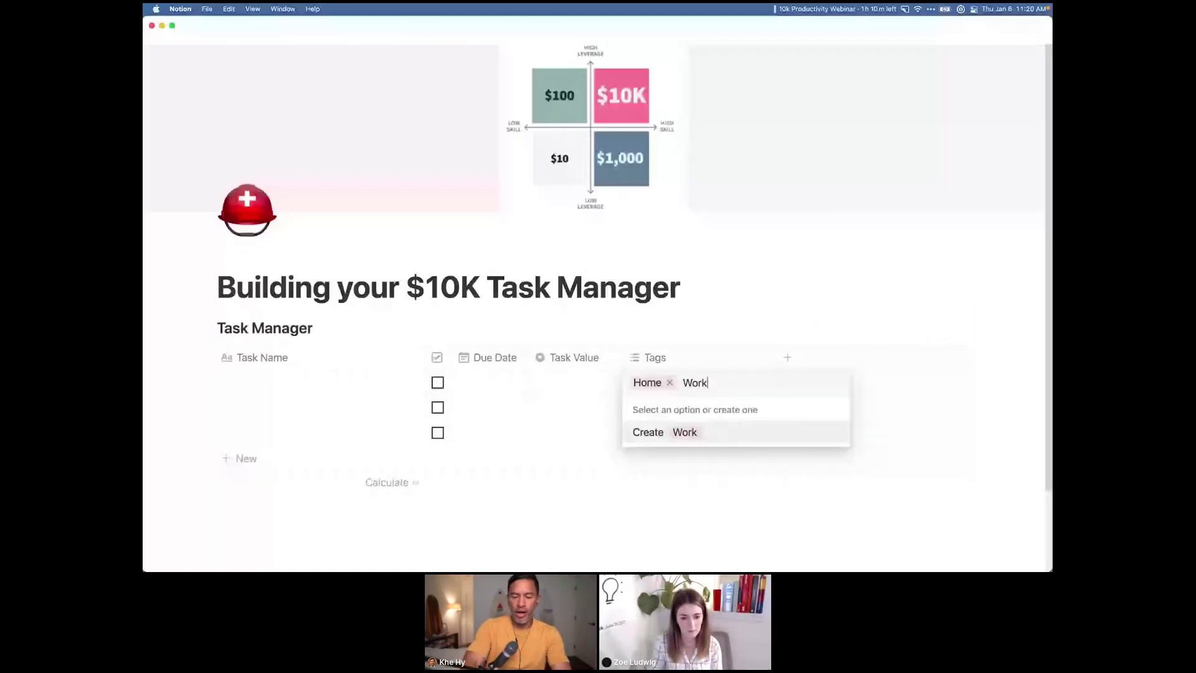
key(Return)
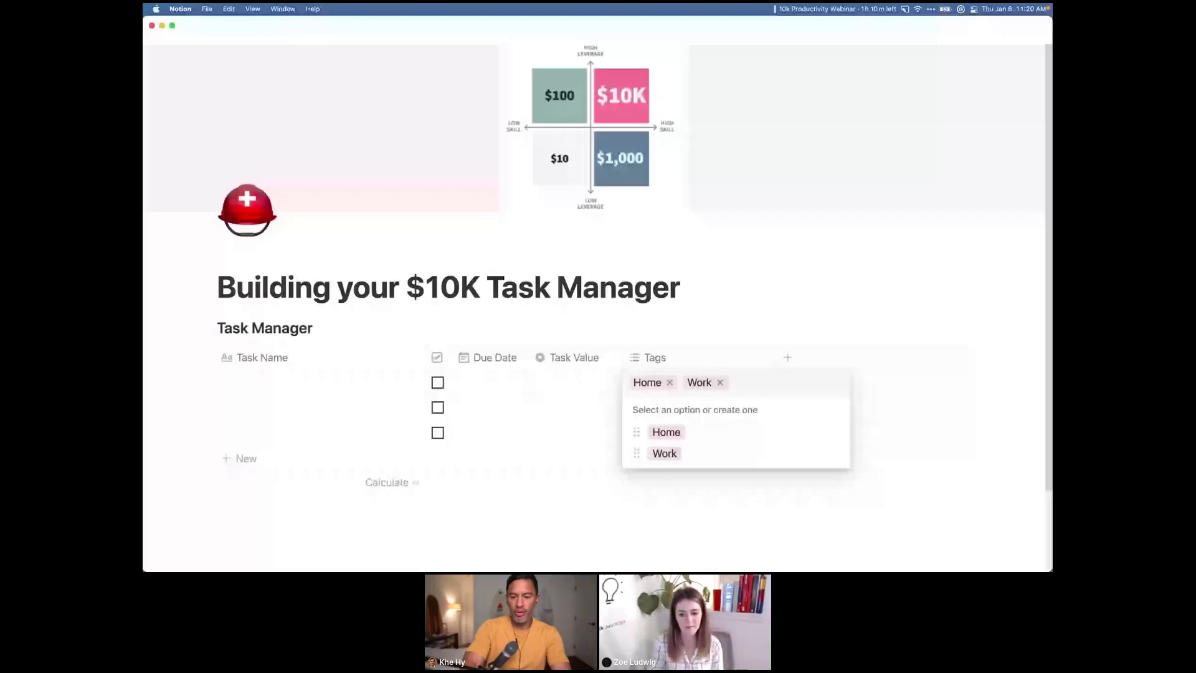
text(Phone)
key(Return)
- Create the additional tag options "Hi-energy" and "Low-energy" in the first row's Tags cell
text(Hi-)
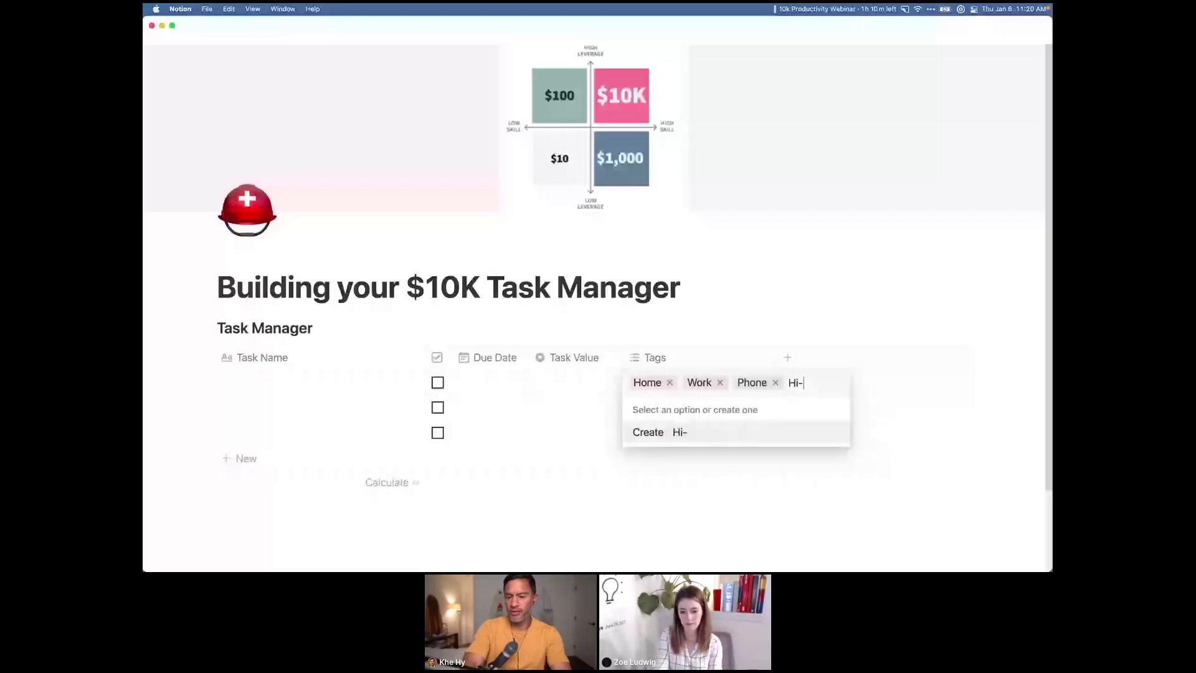
text(engery!)
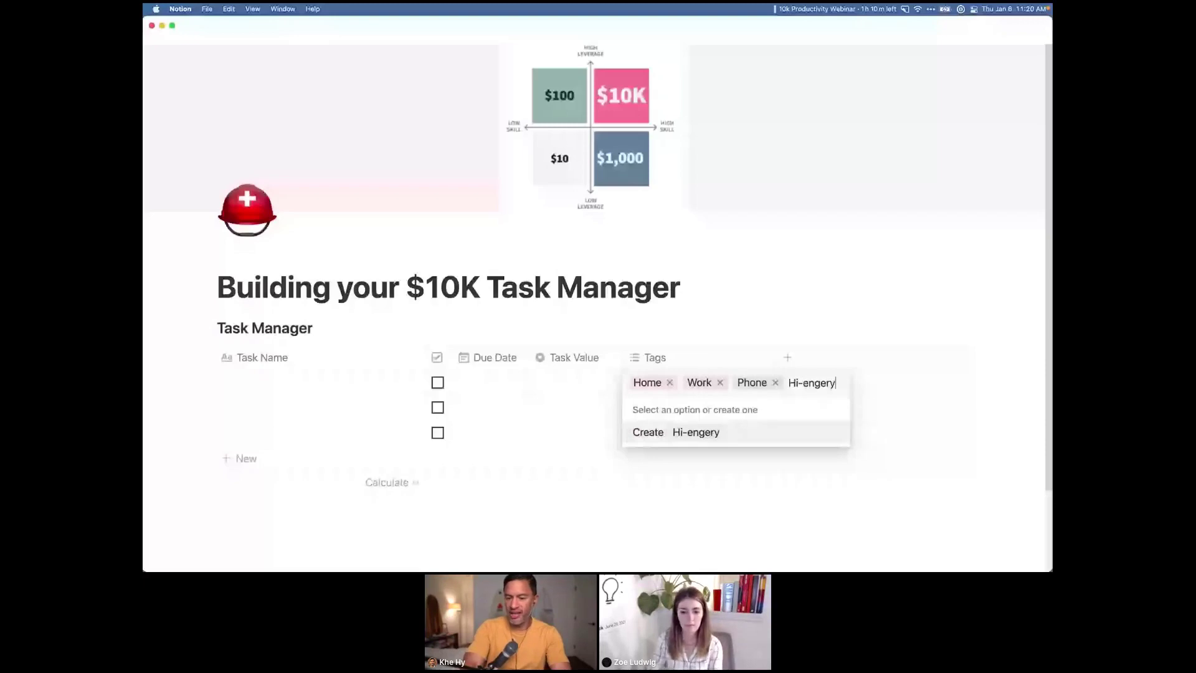
key(BackSpace)
key(BackSpace)
key(BackSpace)
key(BackSpace)
key(BackSpace)
text(ergy)
key(Return)
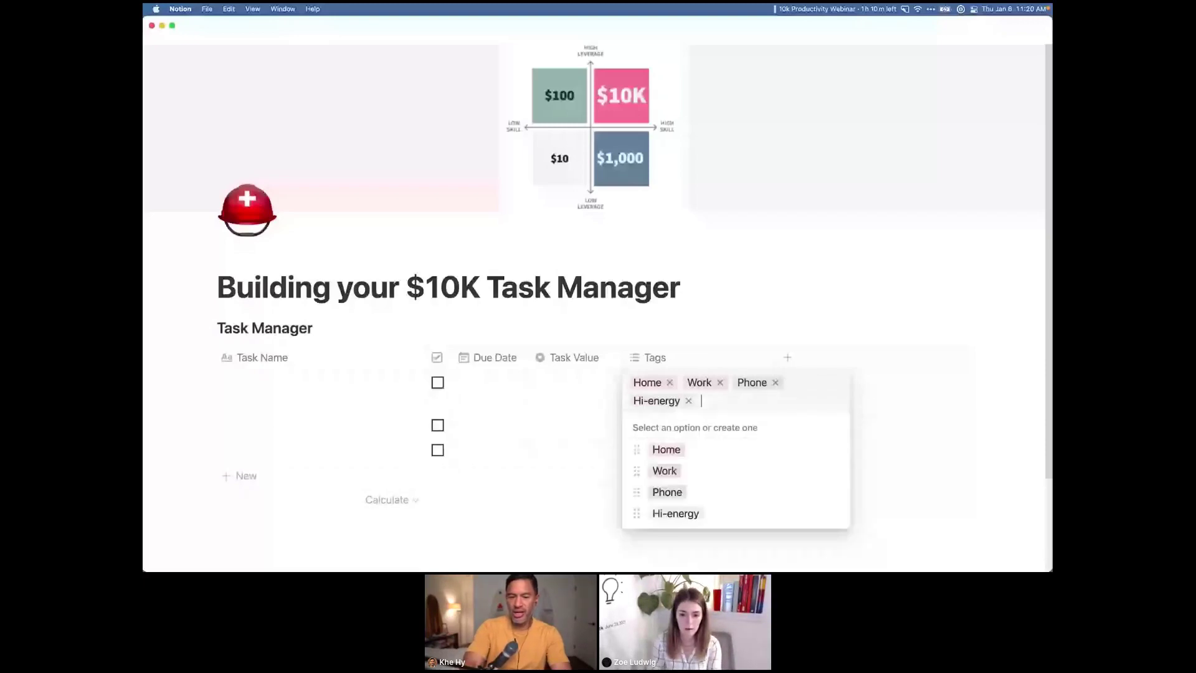
text(Low-)
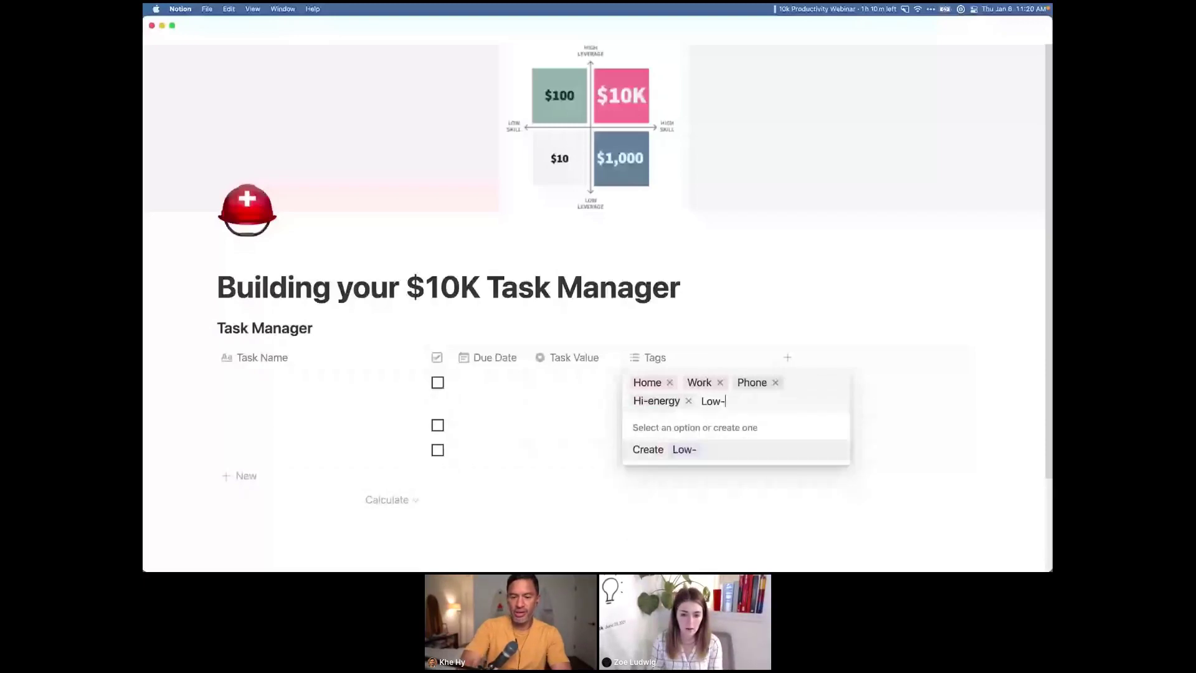
text(energy)
key(Return)
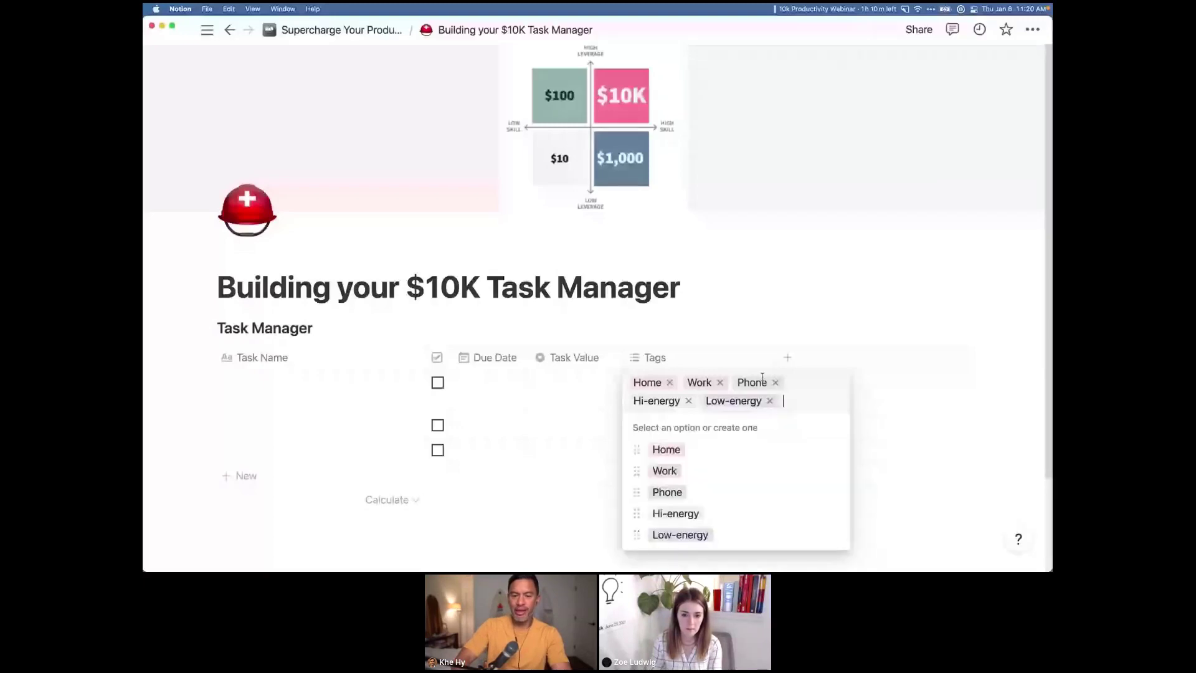
key(Escape)
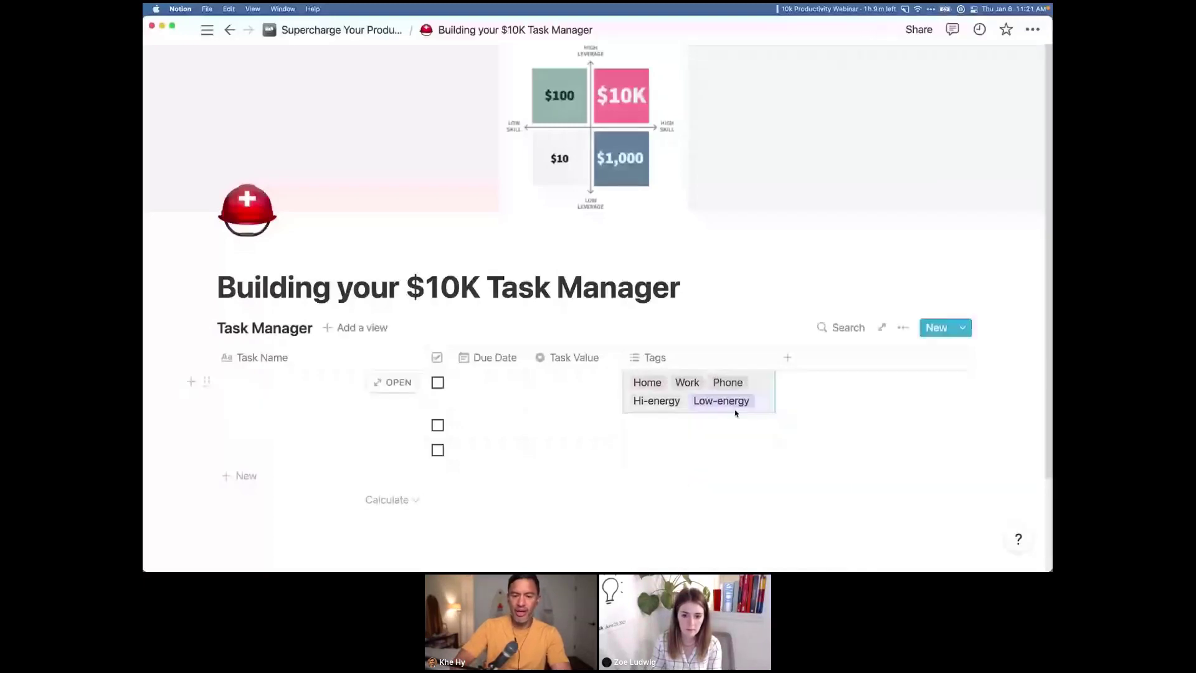
- Clear all tags from the first row and narrow the Tags and Task Name columns
click(735, 412)
key(Escape)
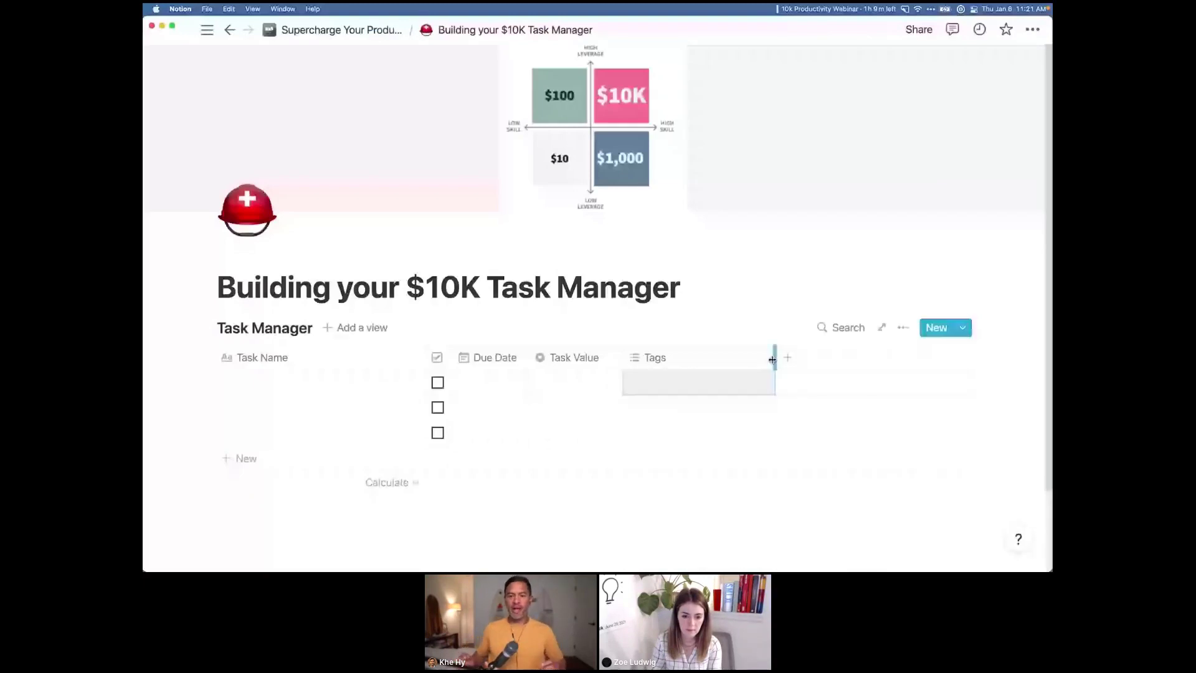
drag(773, 357, 715, 358)
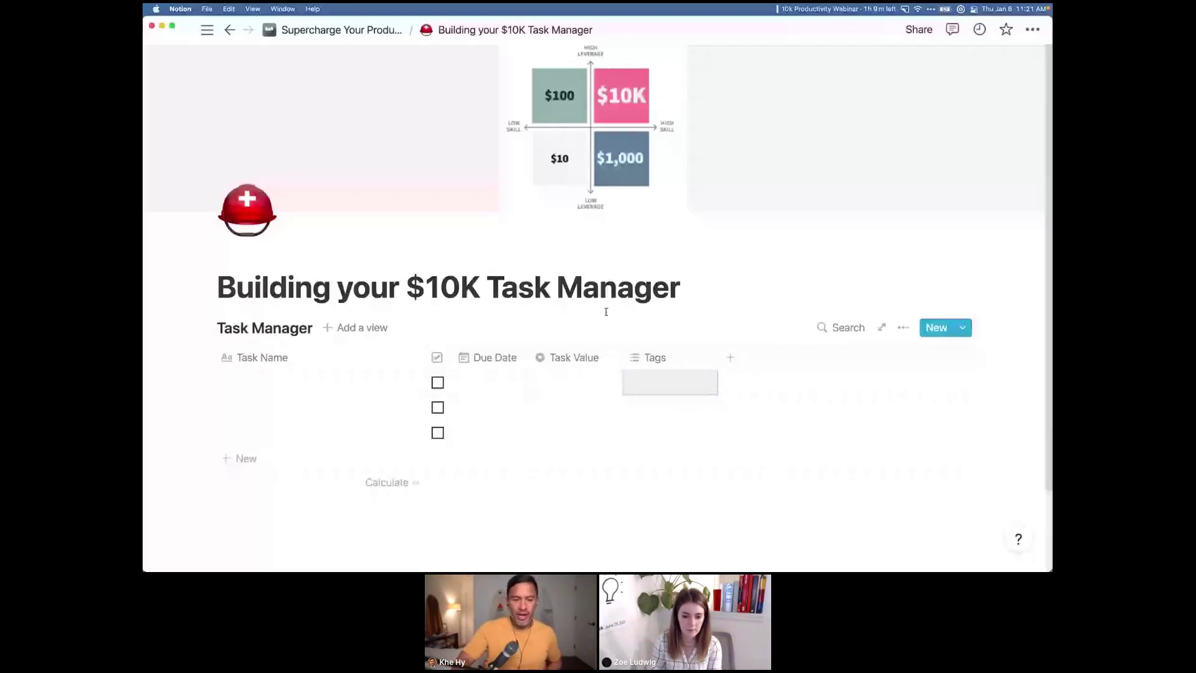
drag(424, 361, 376, 359)
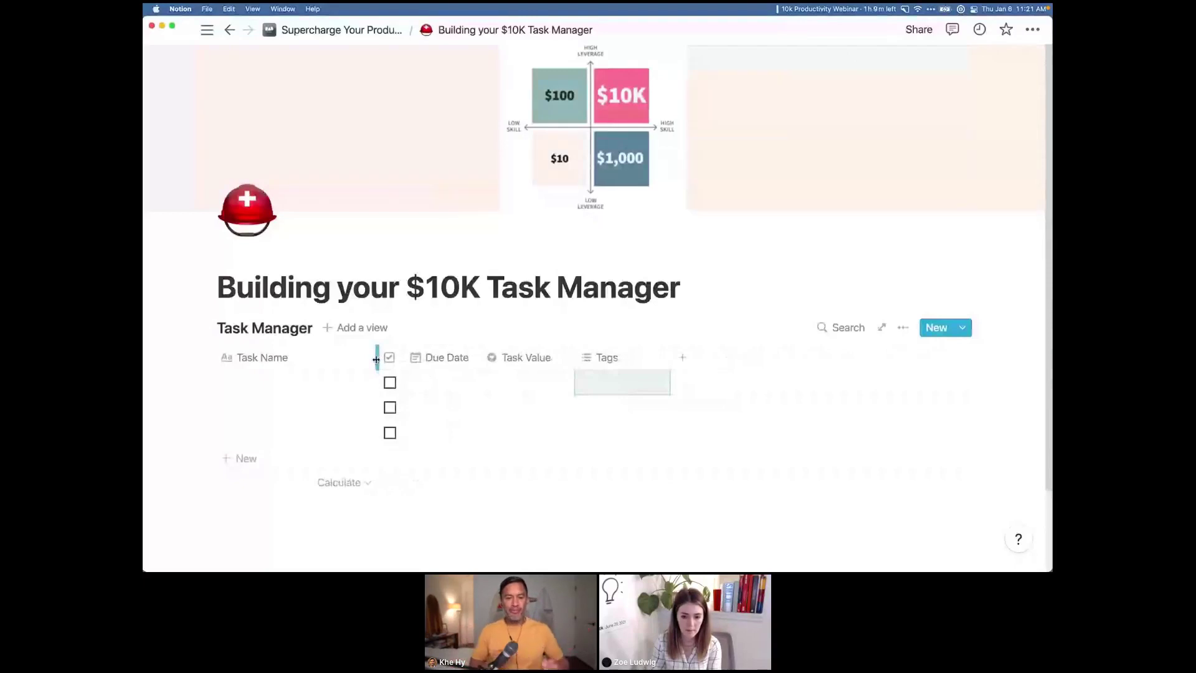
- Name the first row's task "Get to inbox zero"
click(296, 386)
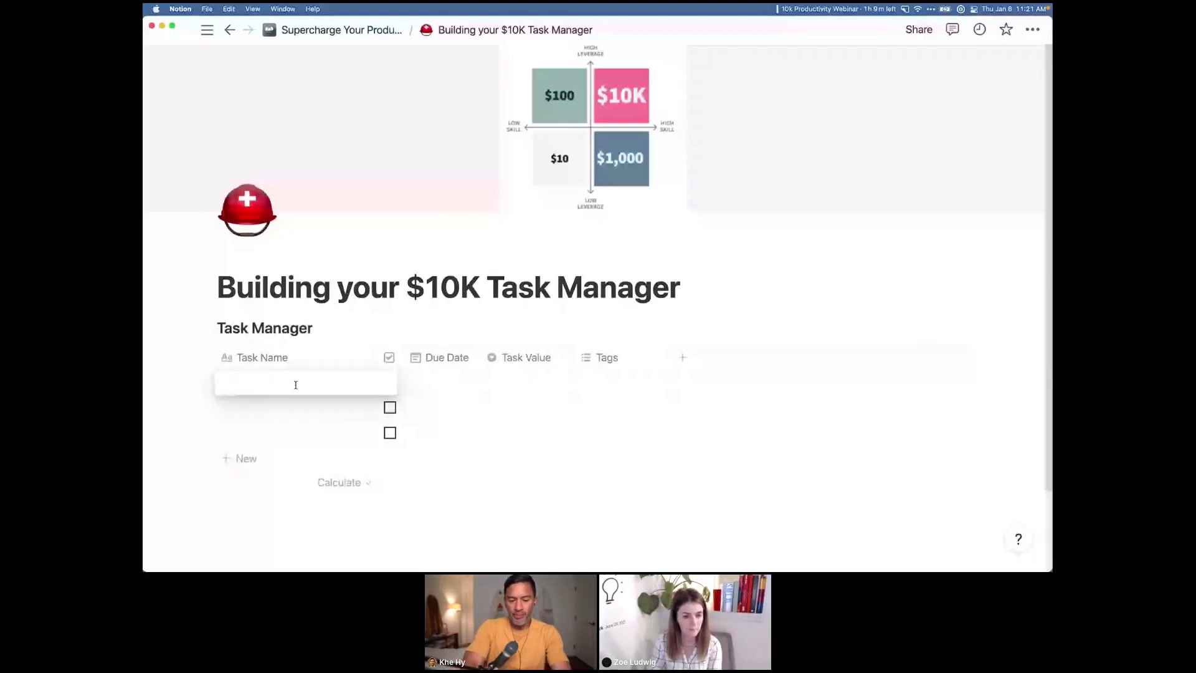
text(Get )
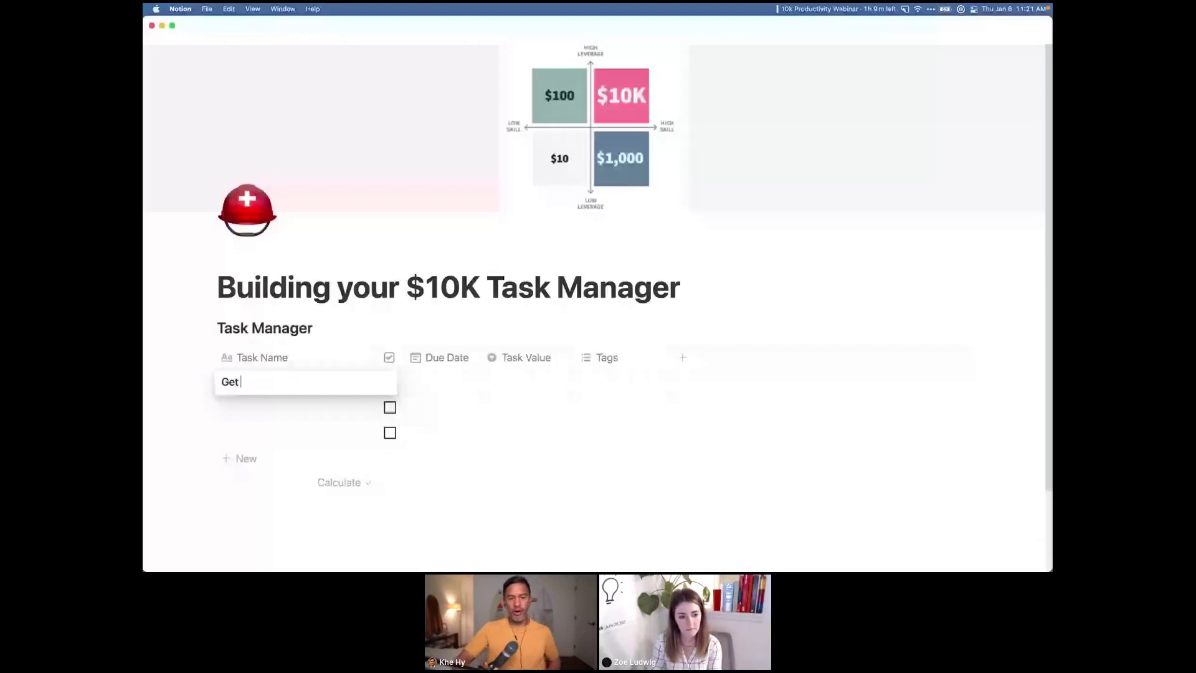
text(to inbox zero)
key(Return)
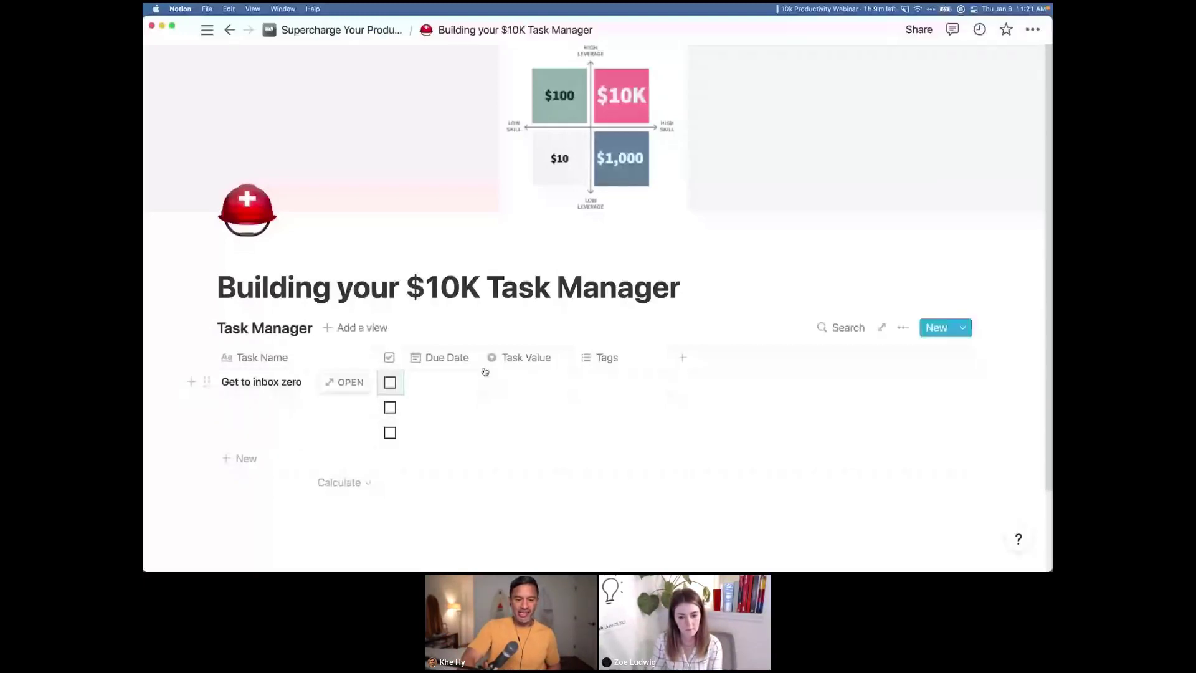
- Give the "Get to inbox zero" task the value $10 and the tags Low-energy and Work
click(510, 384)
click(517, 496)
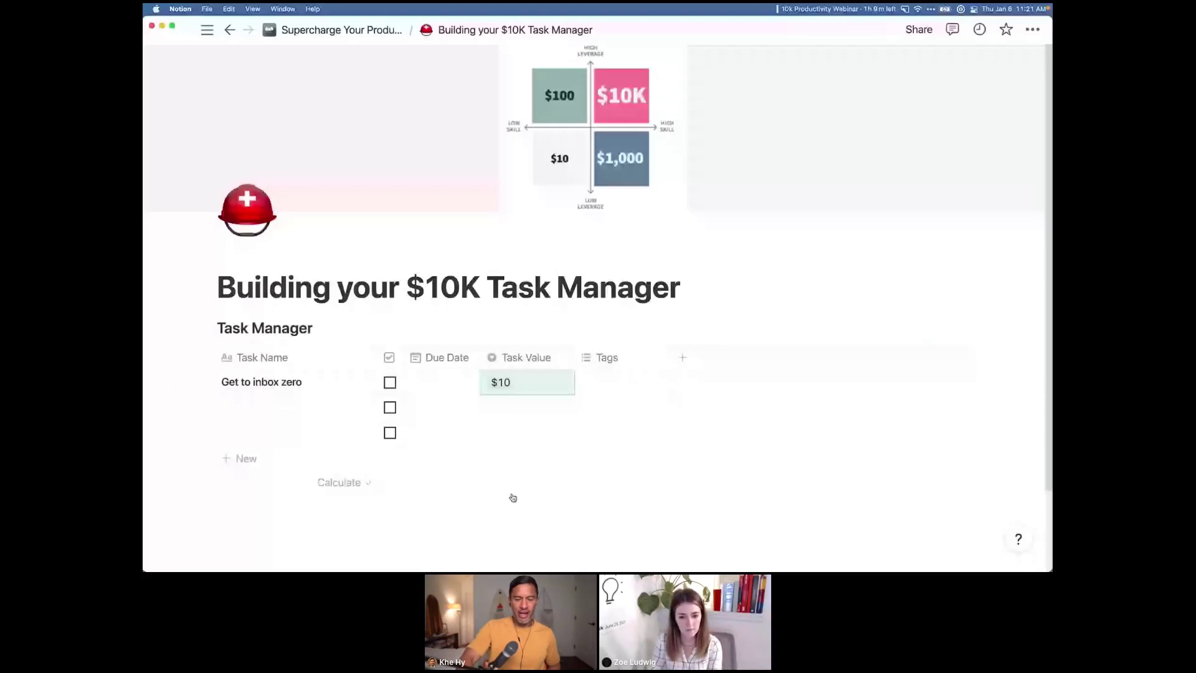
click(616, 383)
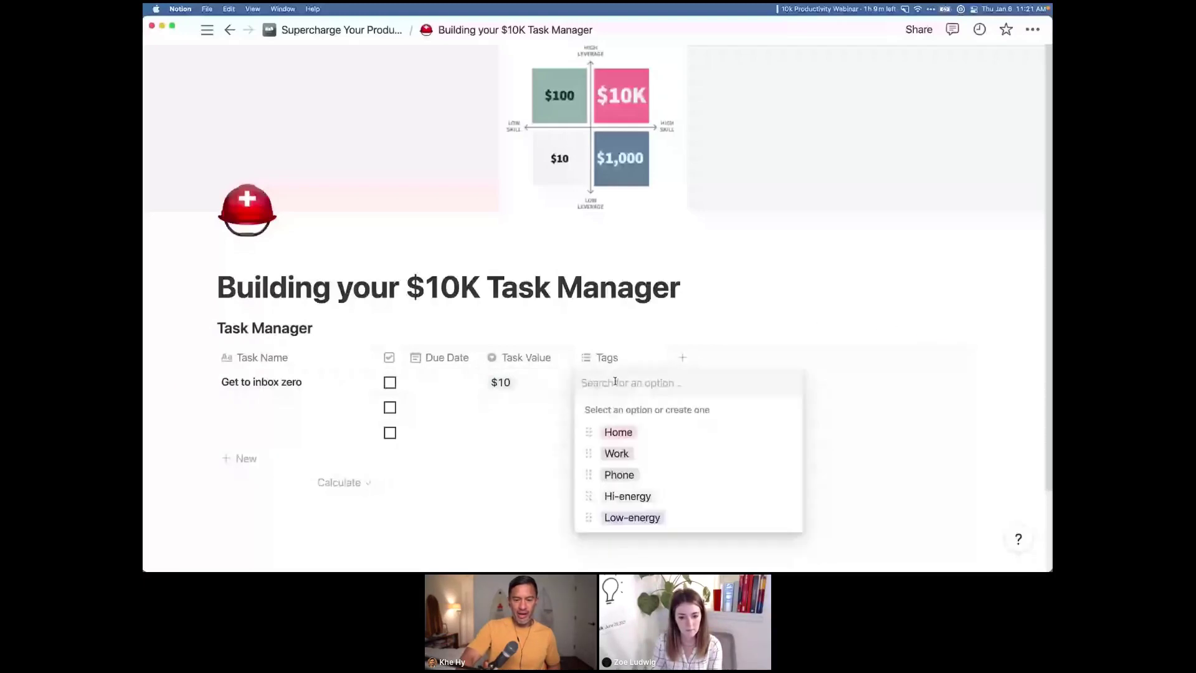
click(623, 518)
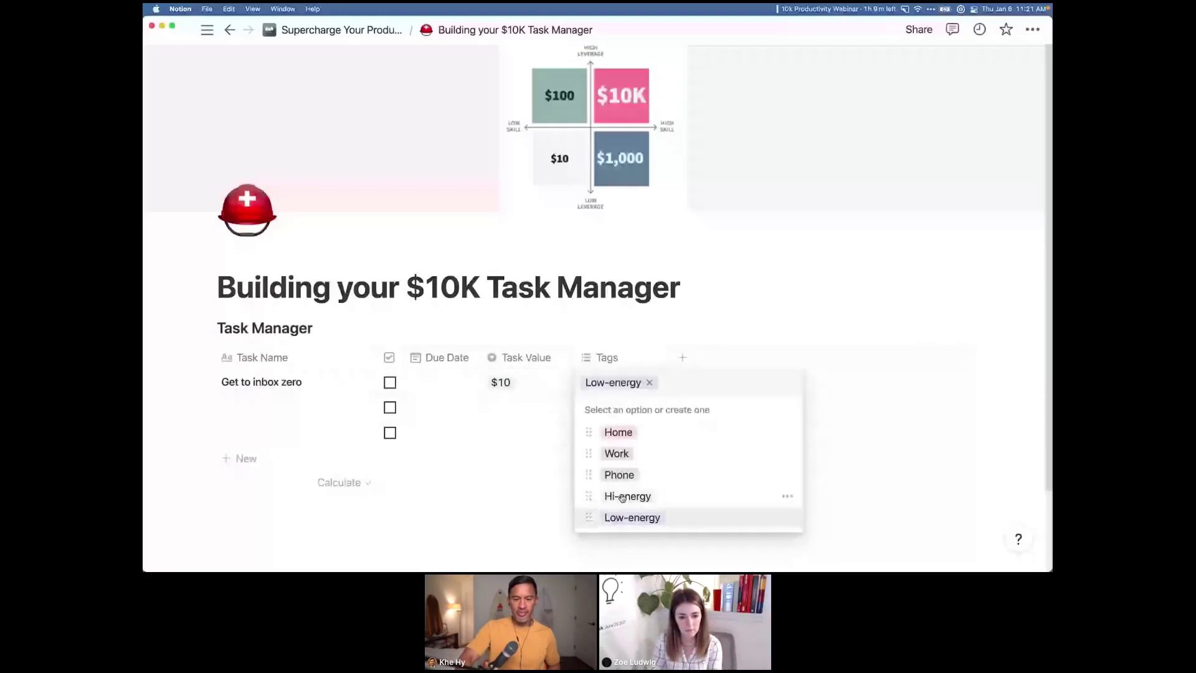
click(624, 458)
key(Escape)
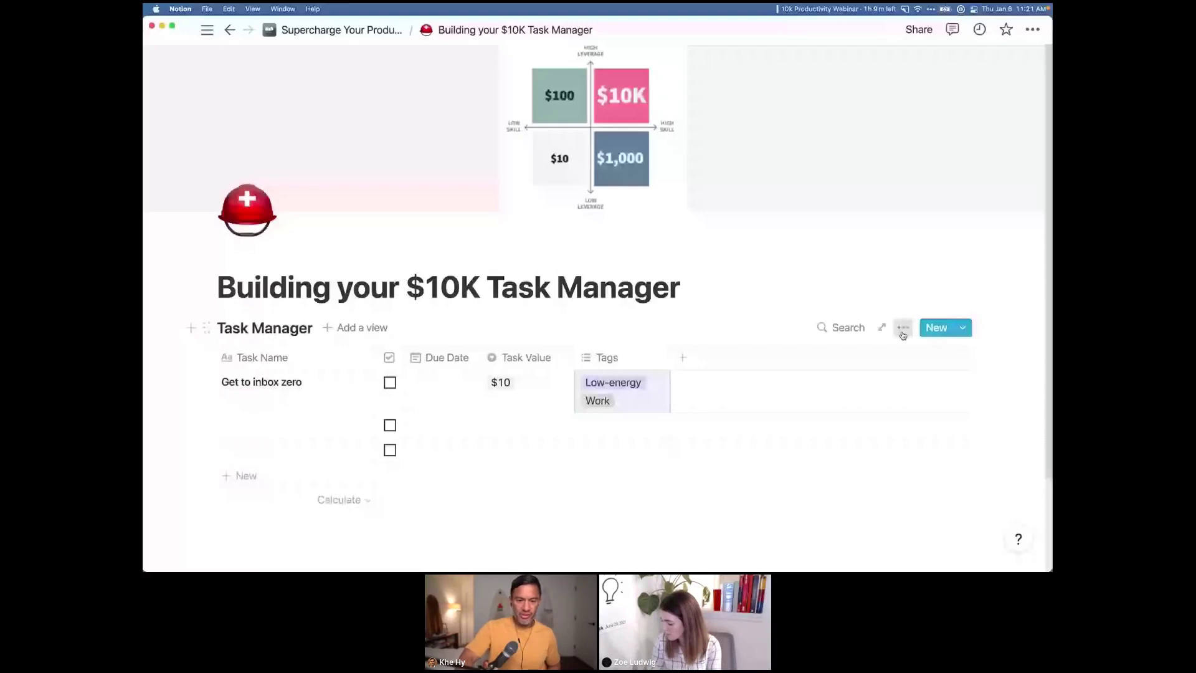
- Turn off cell wrapping for the table and widen the Tags column to fit both tags on one line
click(903, 330)
click(625, 493)
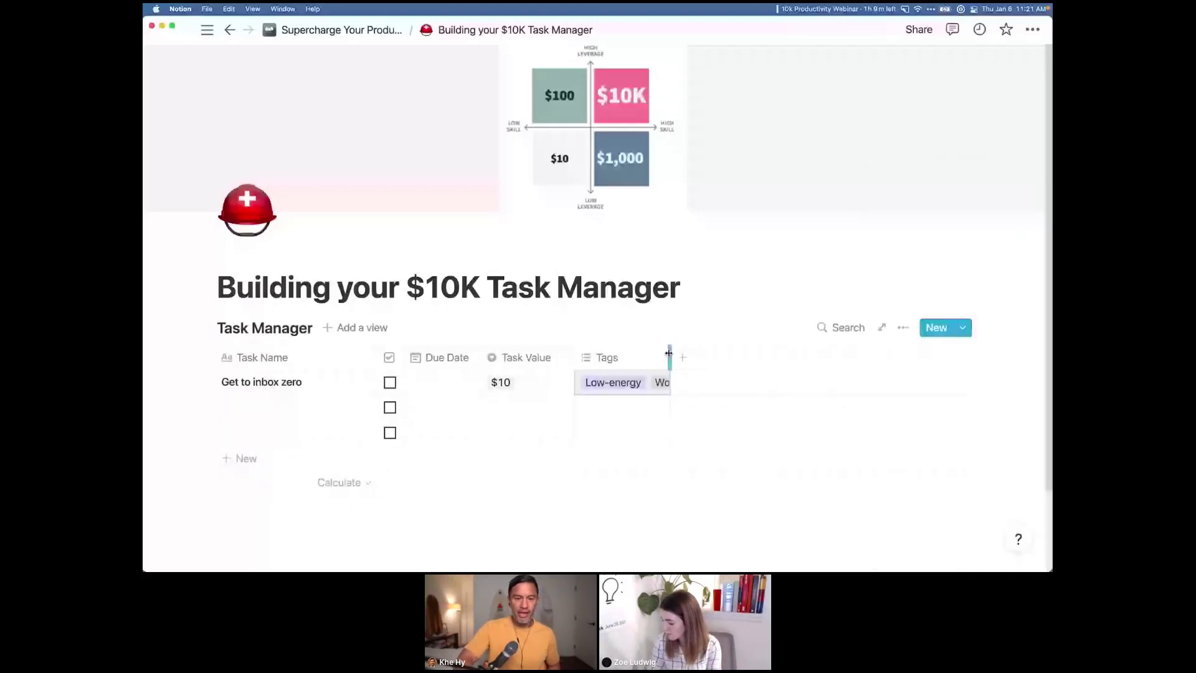
drag(669, 353, 700, 353)
- Name the second row's task "Create process manual for onboa"
click(290, 404)
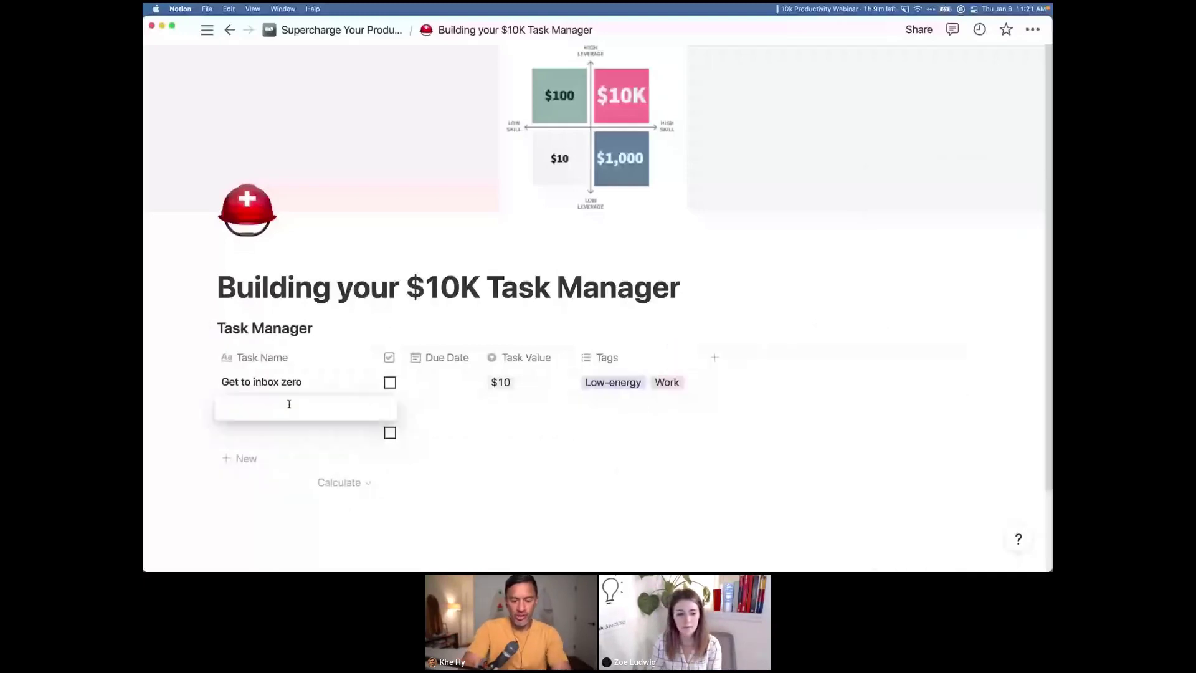
text(Create proces)
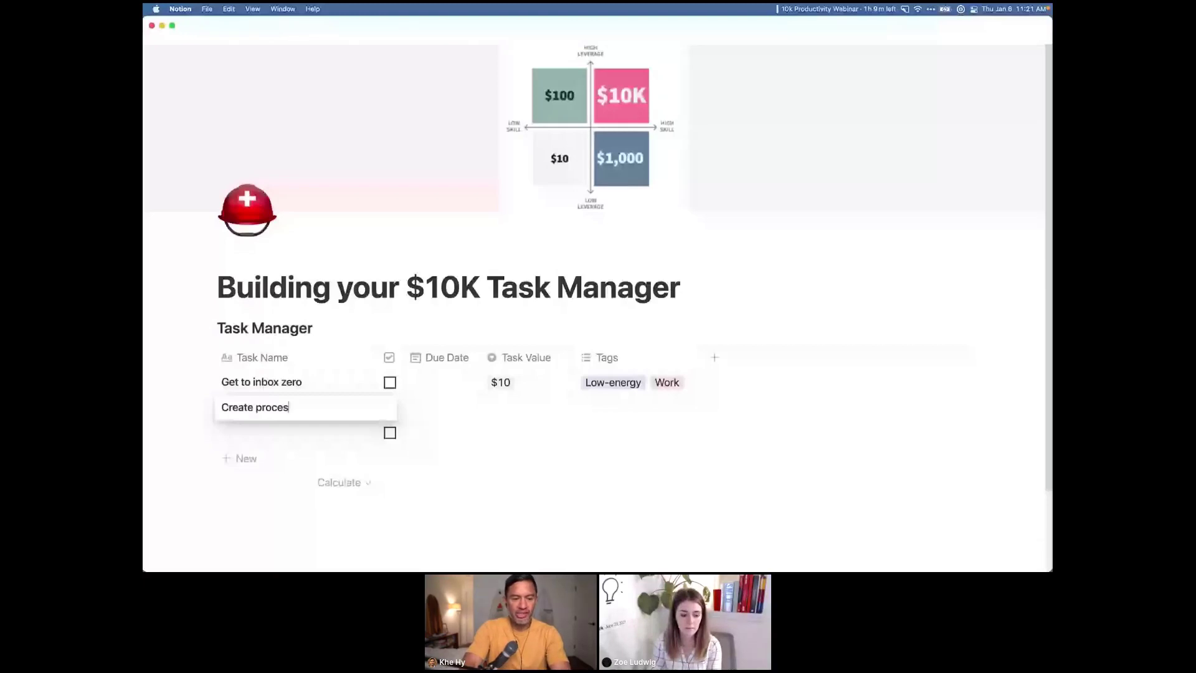
text(s mau)
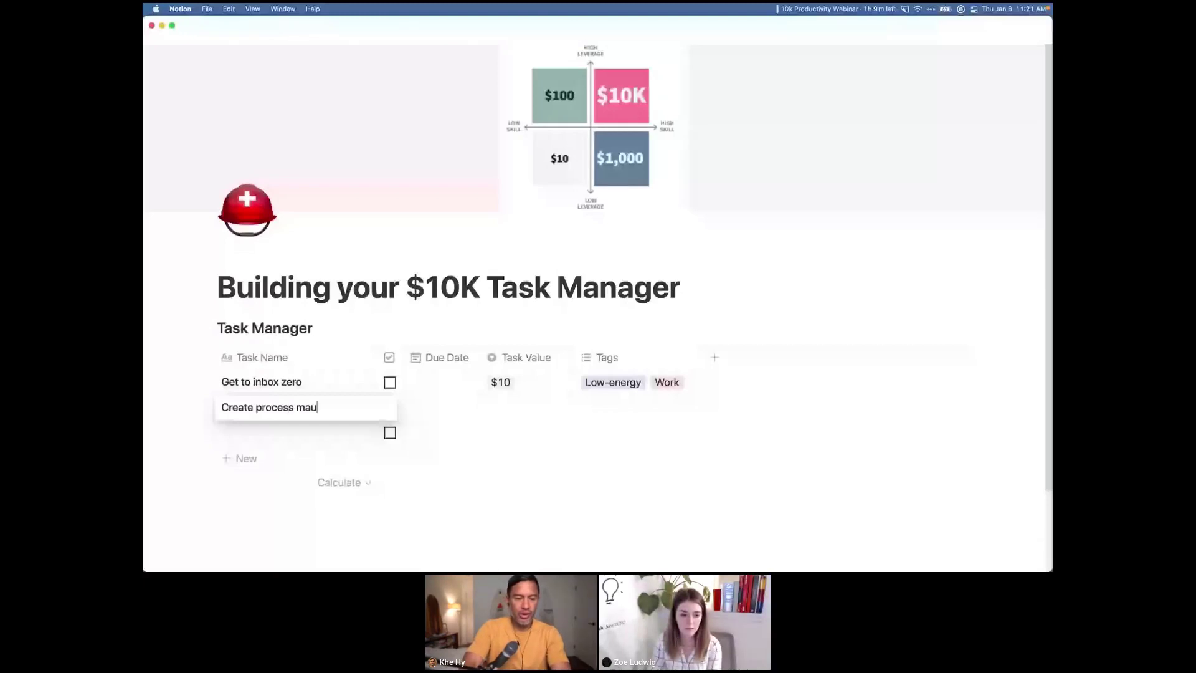
key(BackSpace)
text(nua)
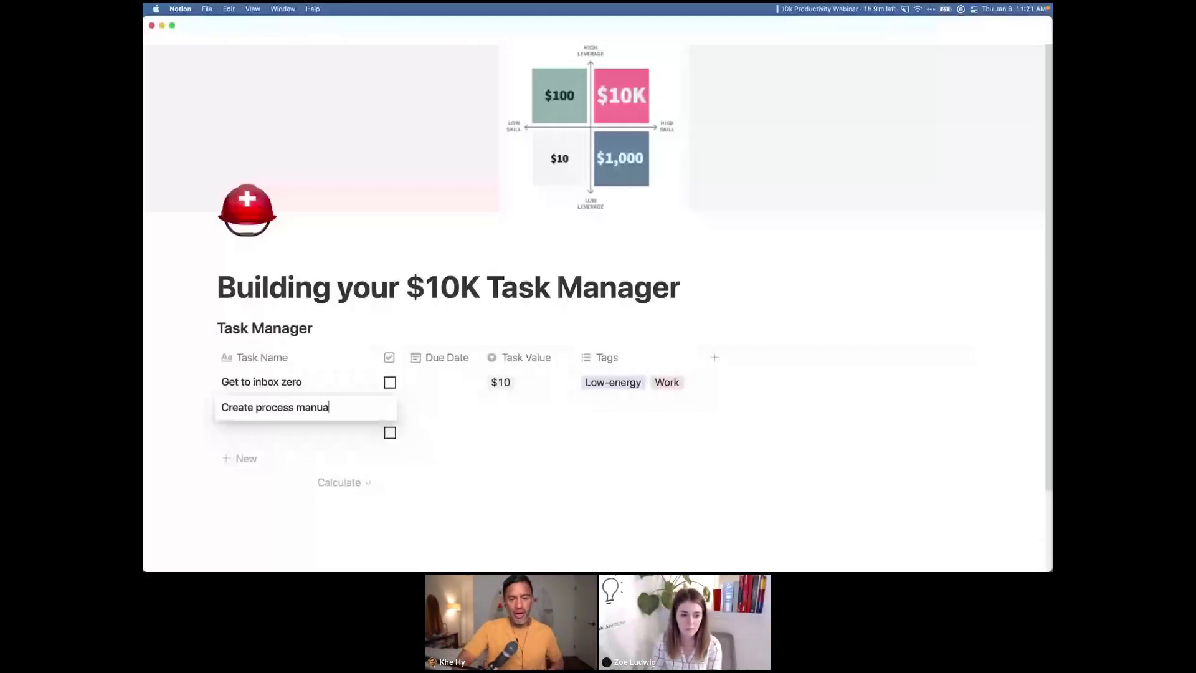
text(l for onboa)
click(417, 400)
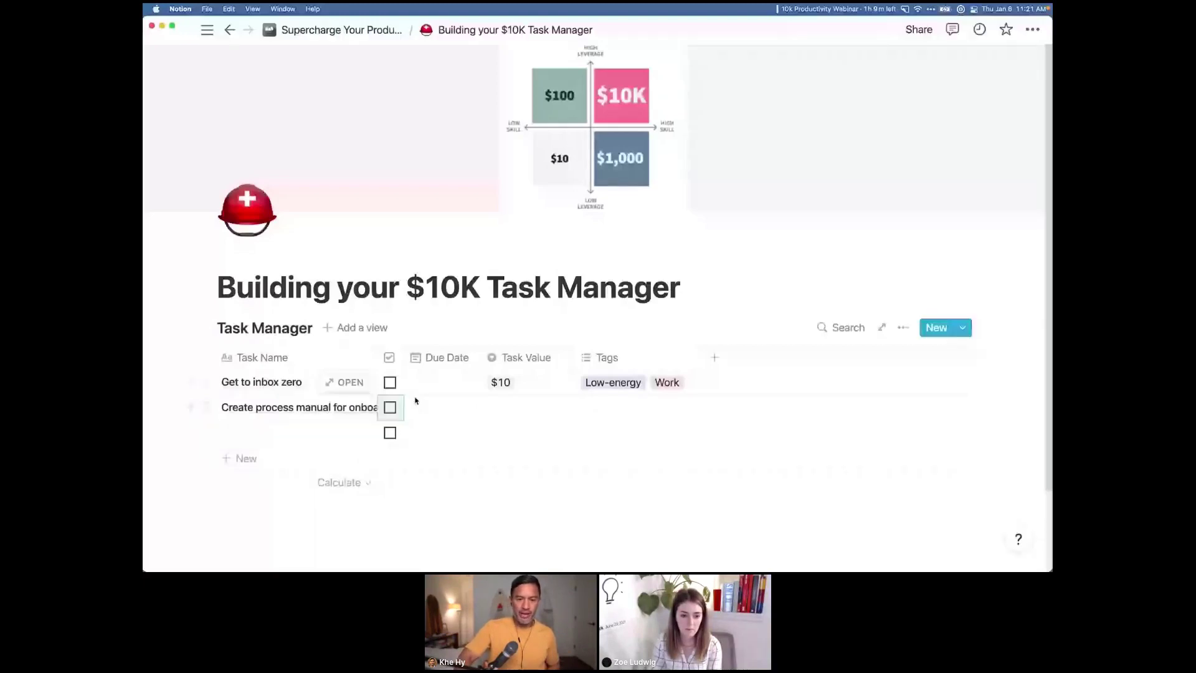
- Set the process manual task's due date to January 12, 2022 and its task value to $100
click(424, 404)
click(507, 299)
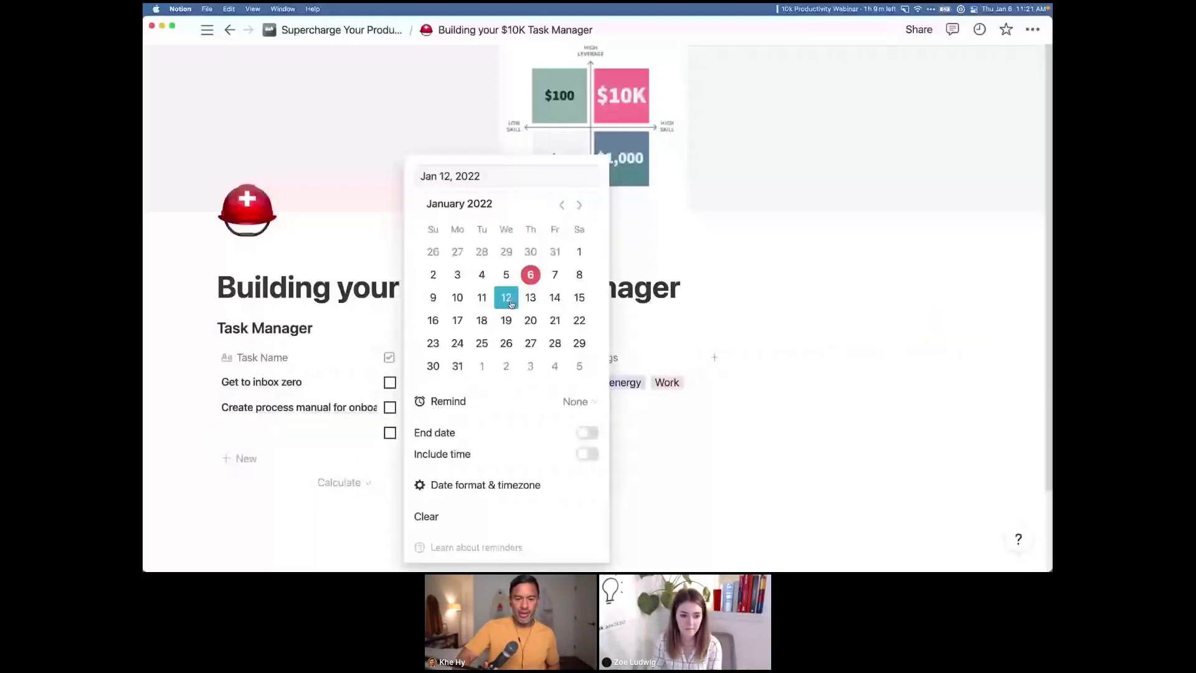
click(651, 417)
click(523, 408)
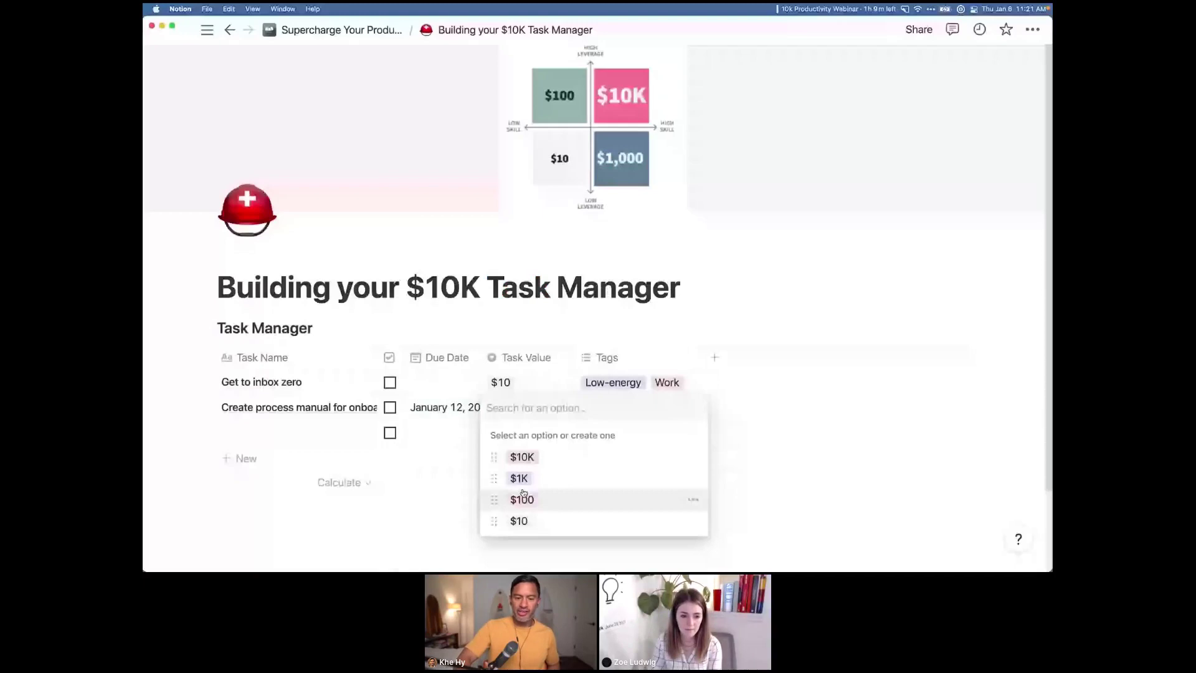
click(524, 497)
- Tag the process manual task as Hi-energy and Work
click(611, 408)
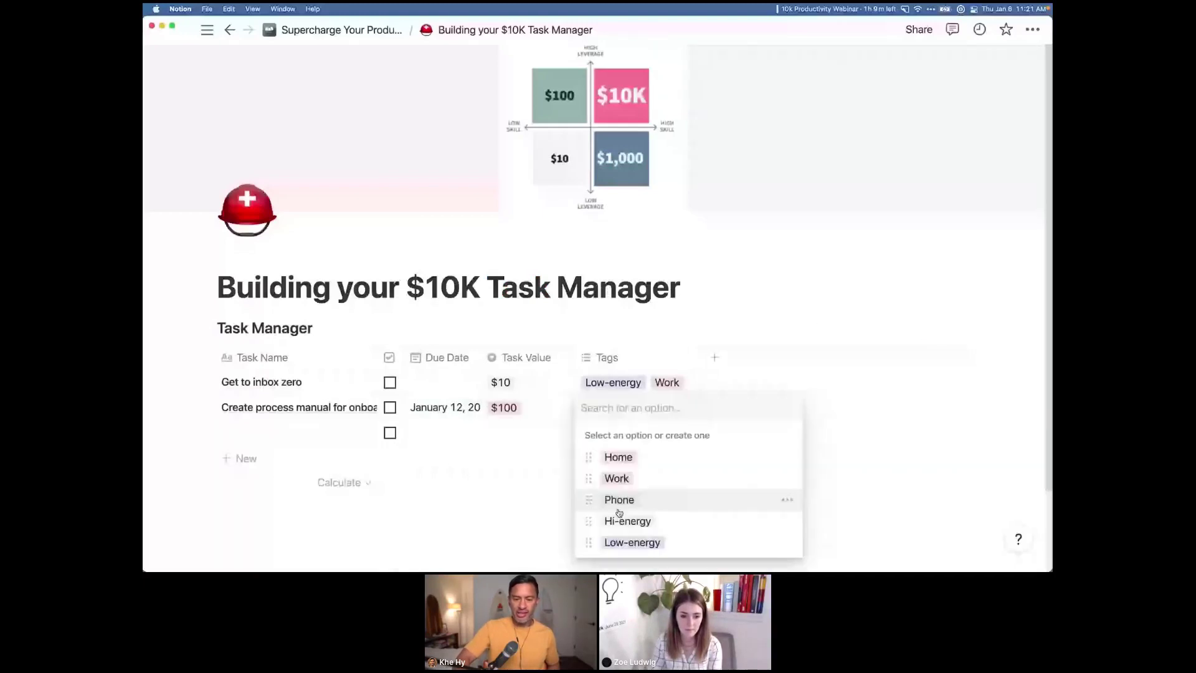
click(619, 519)
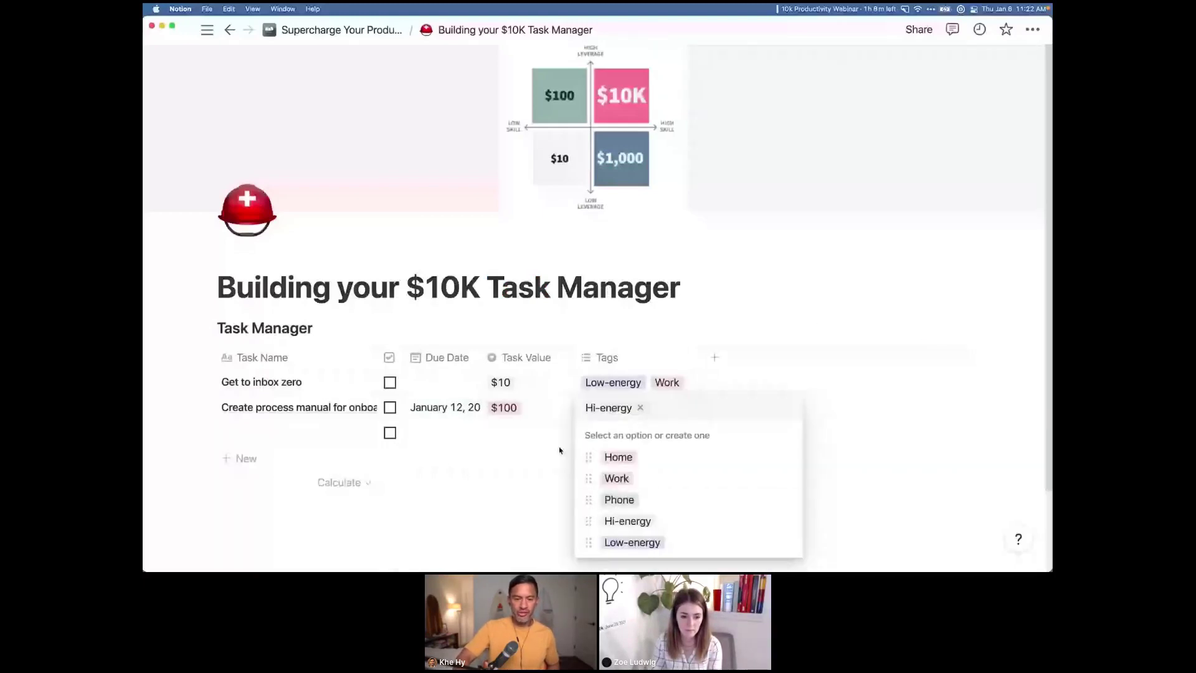
key(Escape)
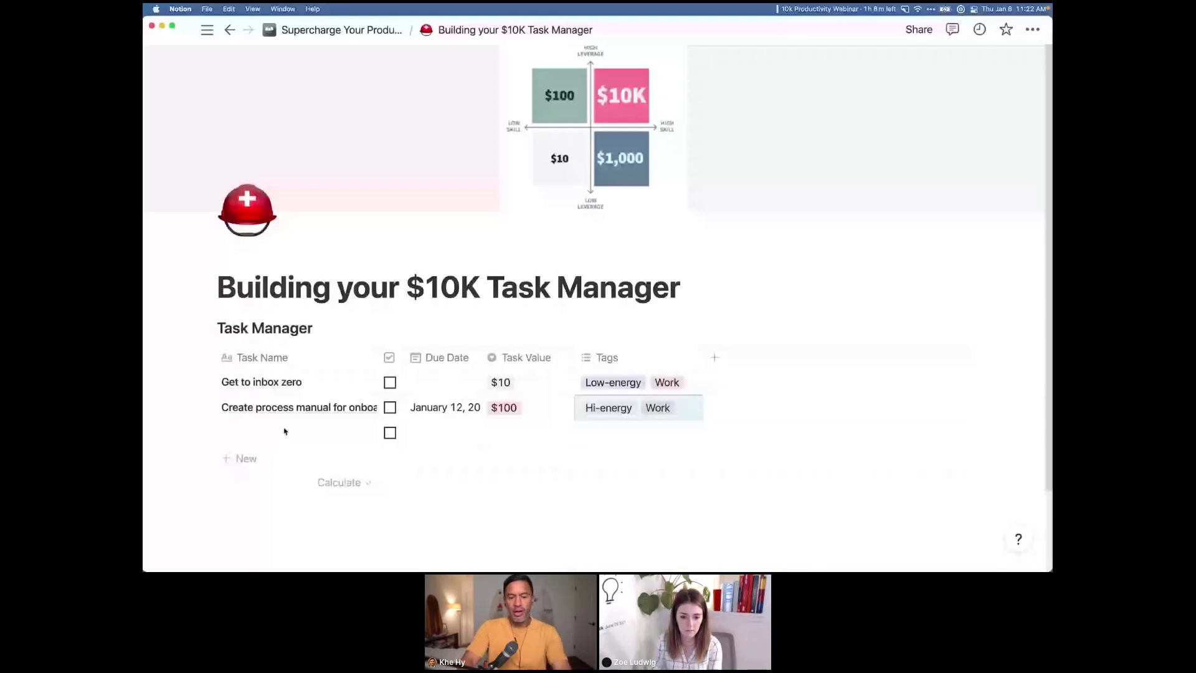
- Name the third row's task "Enroll in writing course"
click(285, 431)
text(Le)
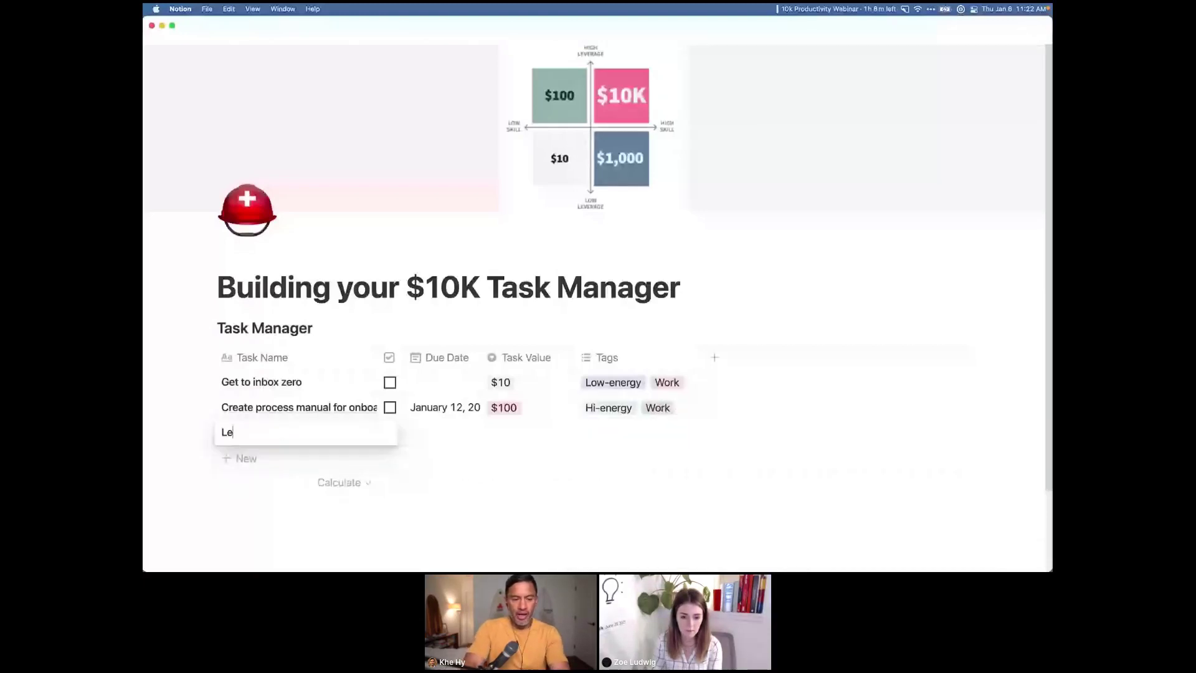
text(roll in writing course)
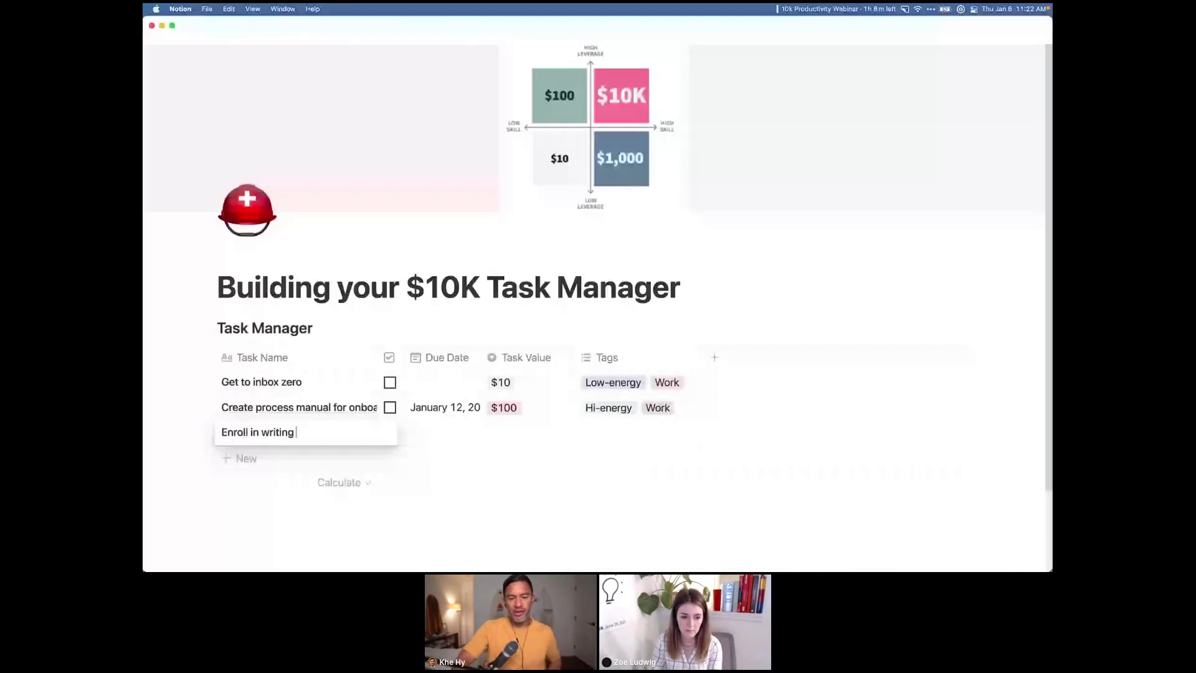
key(Return)
- Set the writing course task's value to $1K and tag it as Home
click(504, 432)
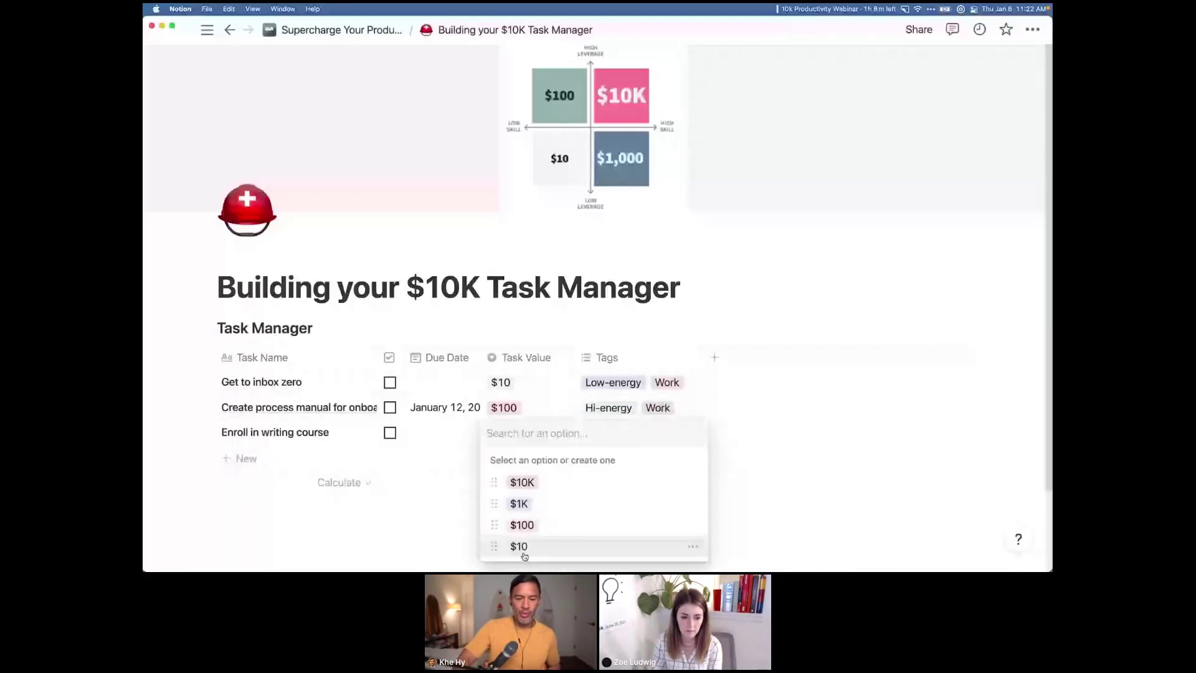
click(542, 503)
click(635, 436)
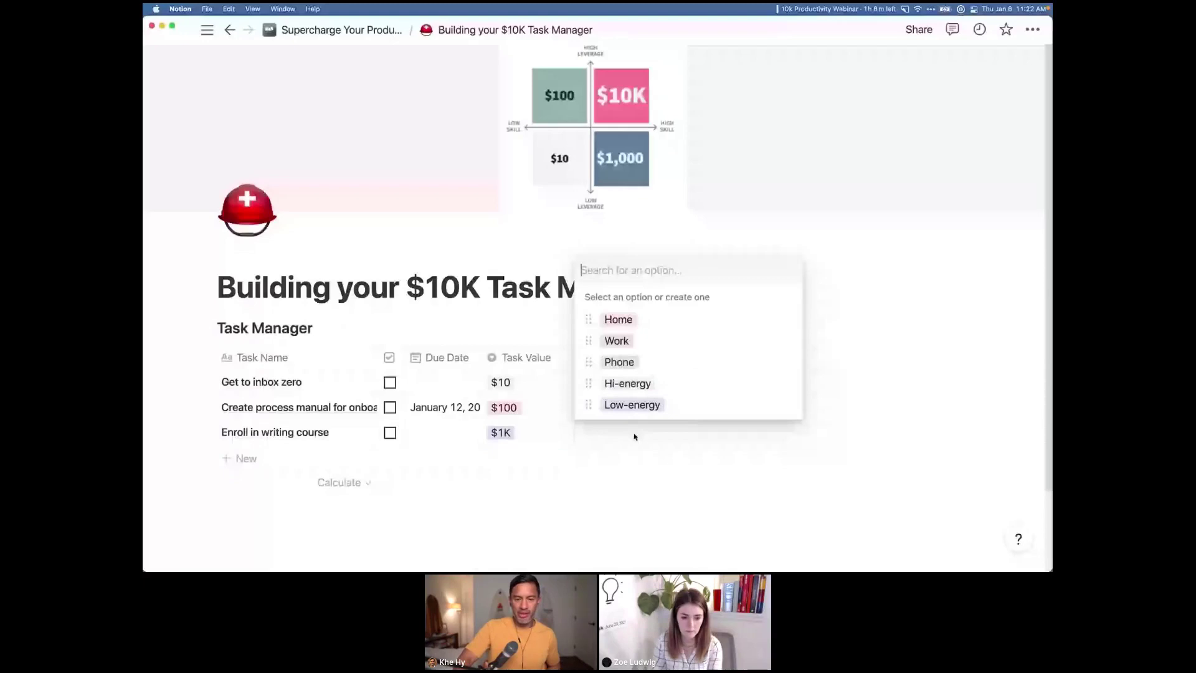
click(649, 324)
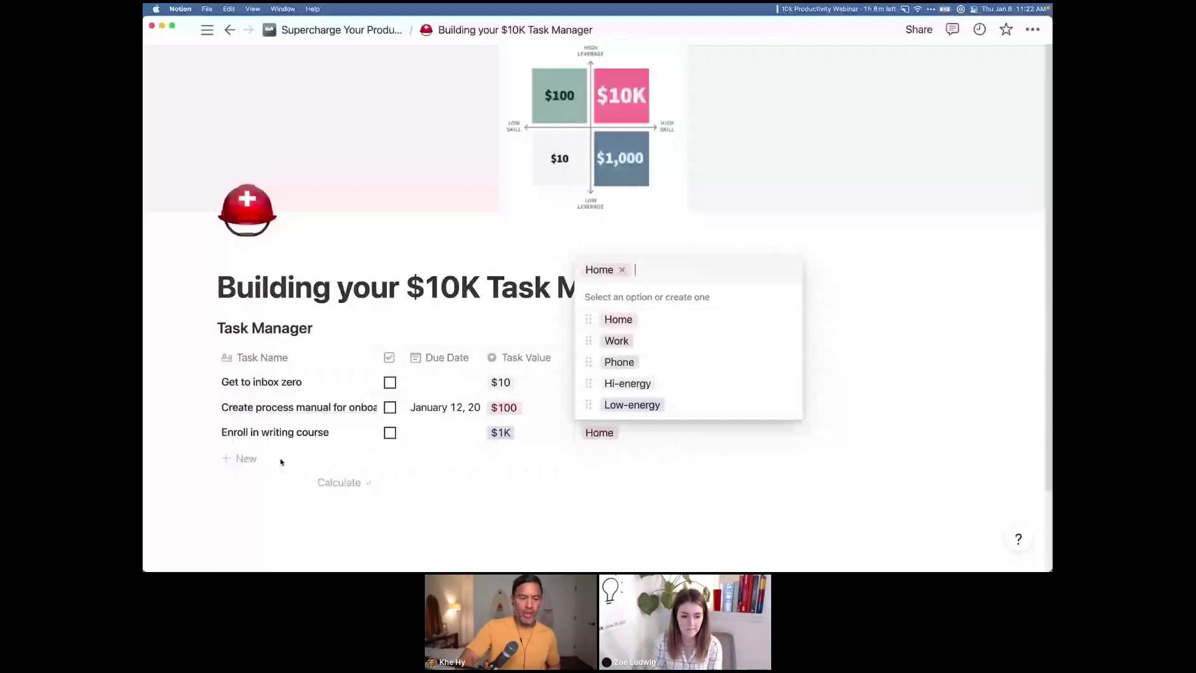
- Add a fourth task named "Find a mentor" to the table
click(280, 461)
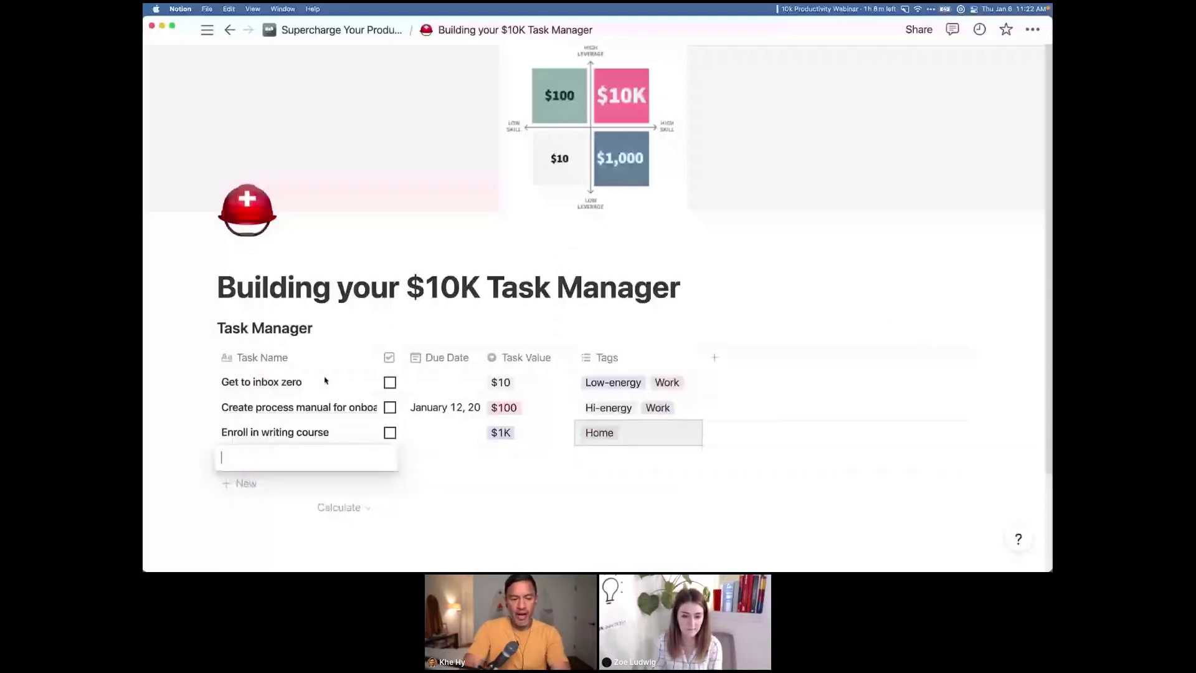
text(Find a mentor)
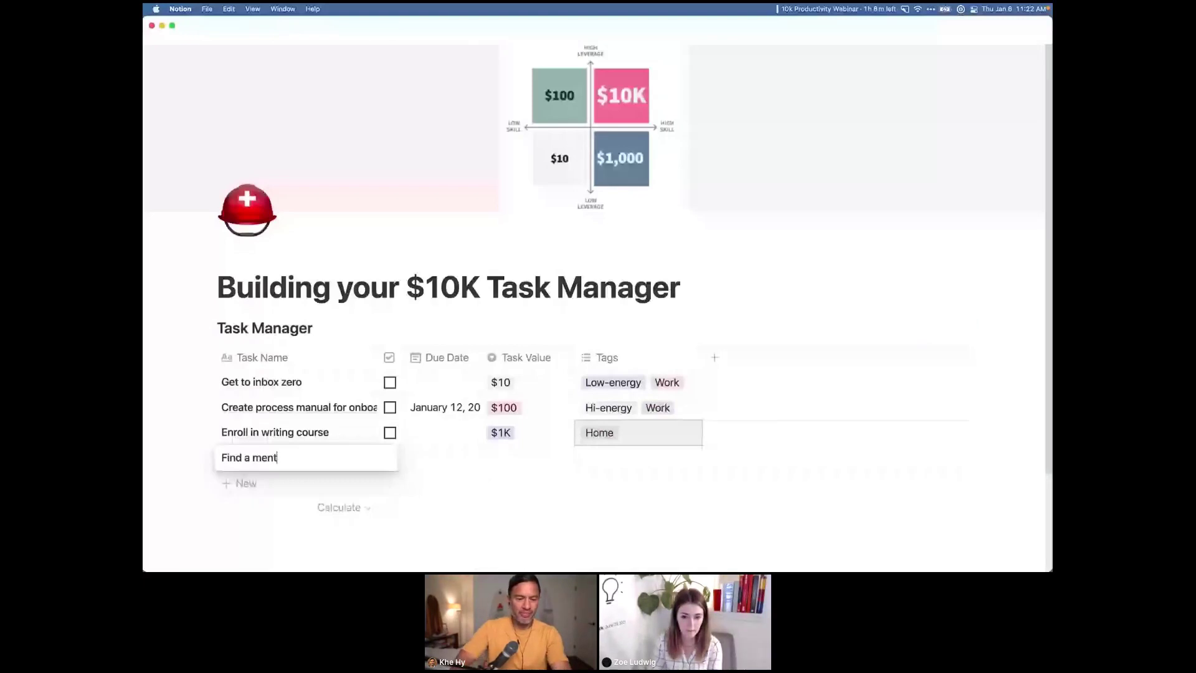
key(Tab)
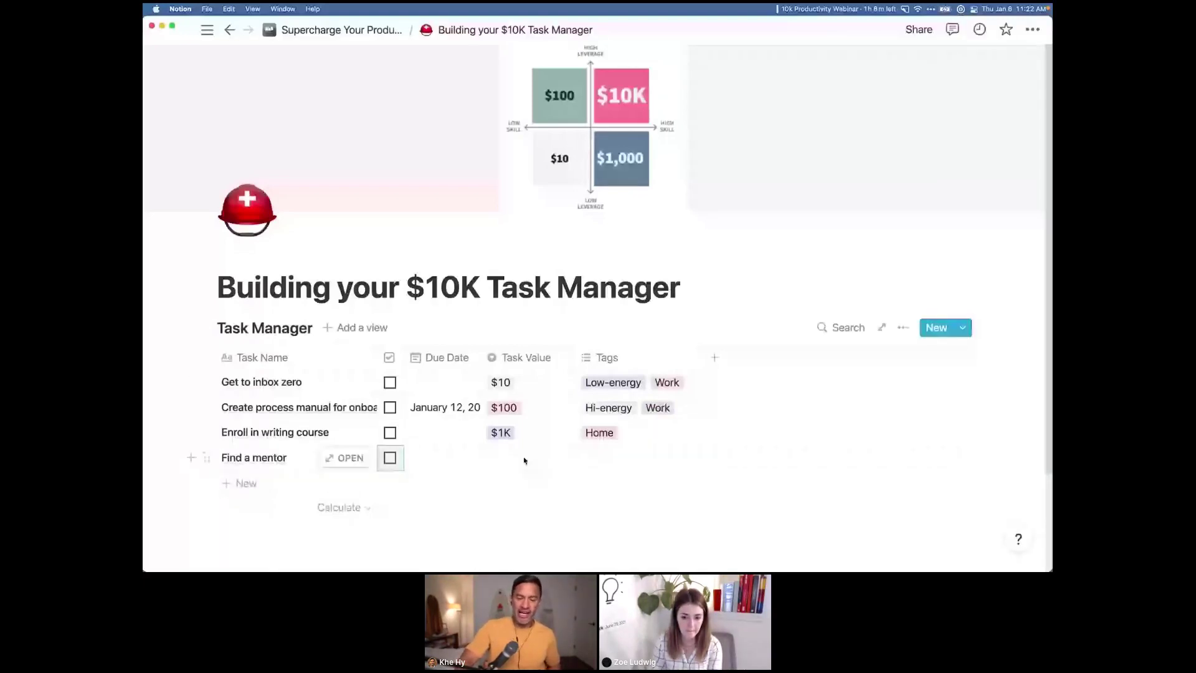
- Set the mentor task's value to $10K and tag it as Hi-energy
click(524, 461)
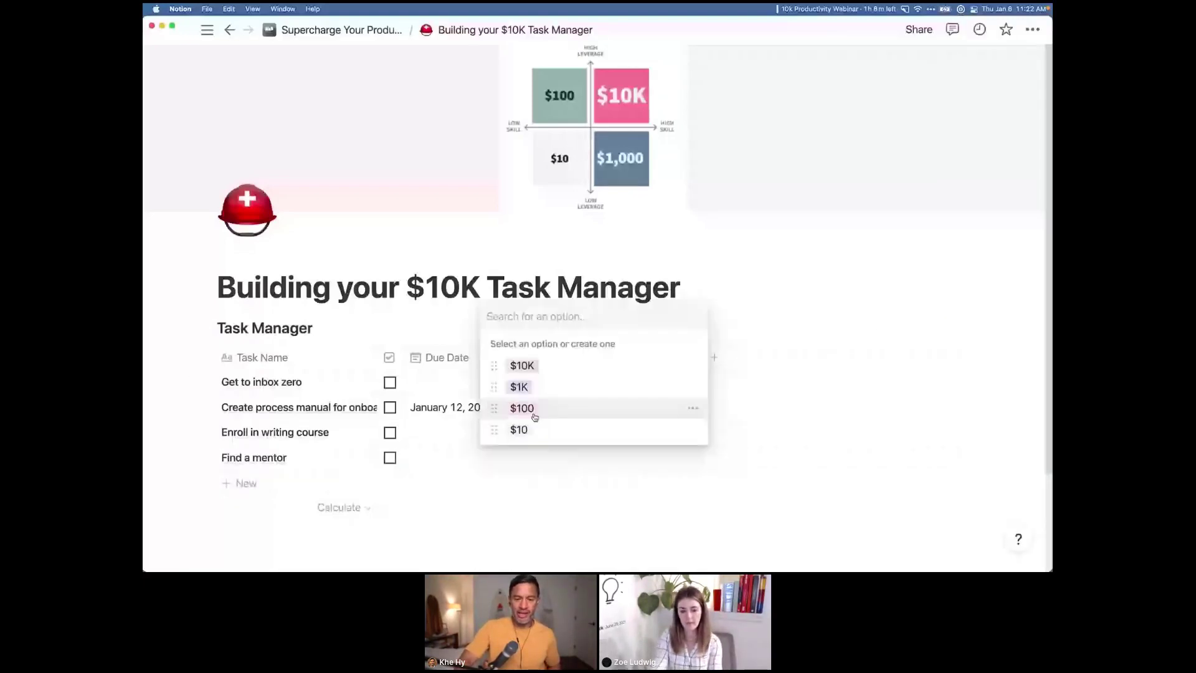
click(534, 412)
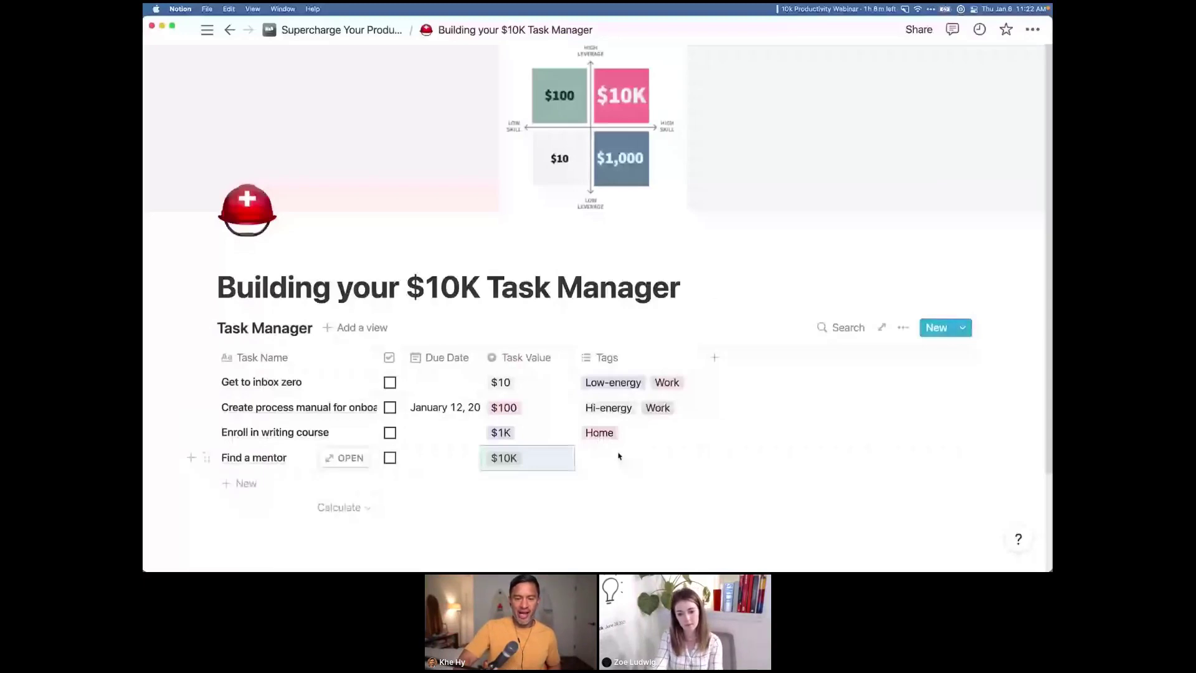
click(619, 458)
click(635, 408)
click(523, 326)
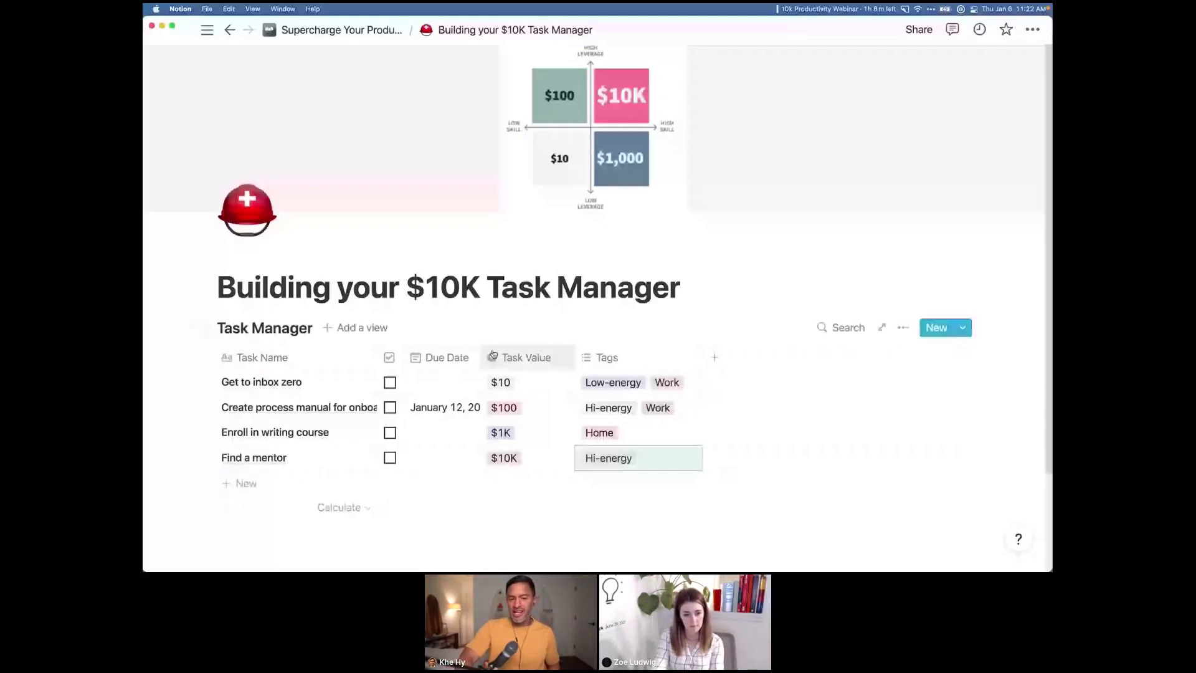
- Mark the writing course task as done and filter the table to tasks where Done is unchecked
click(391, 434)
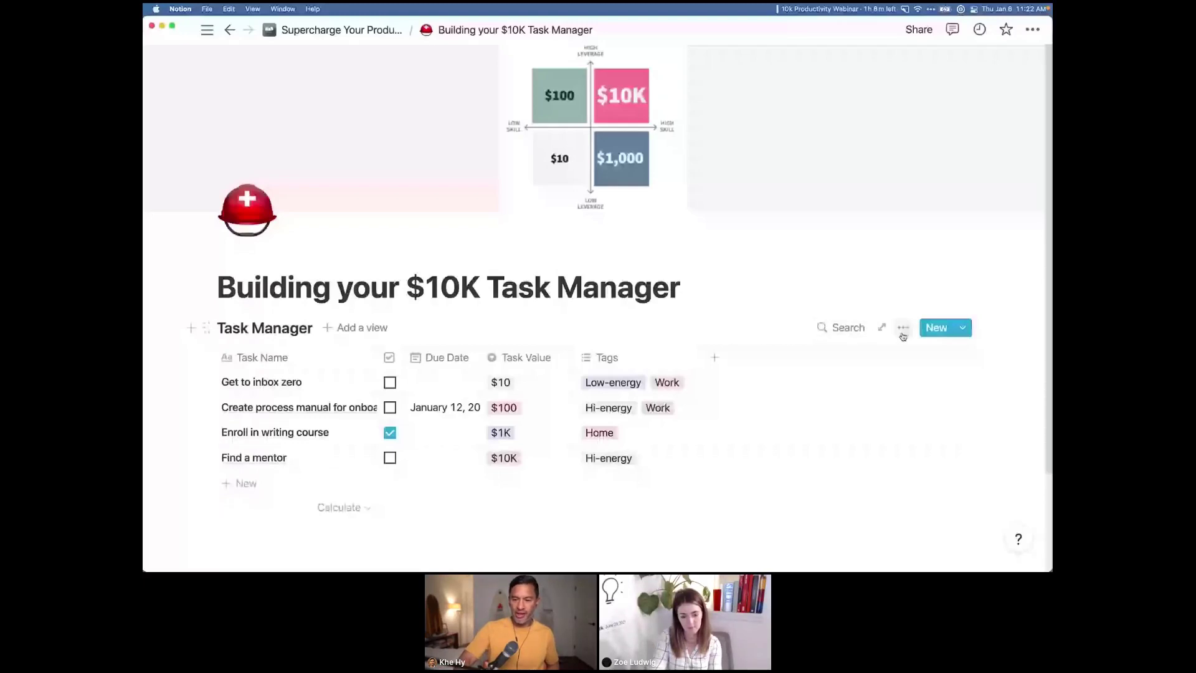
click(903, 329)
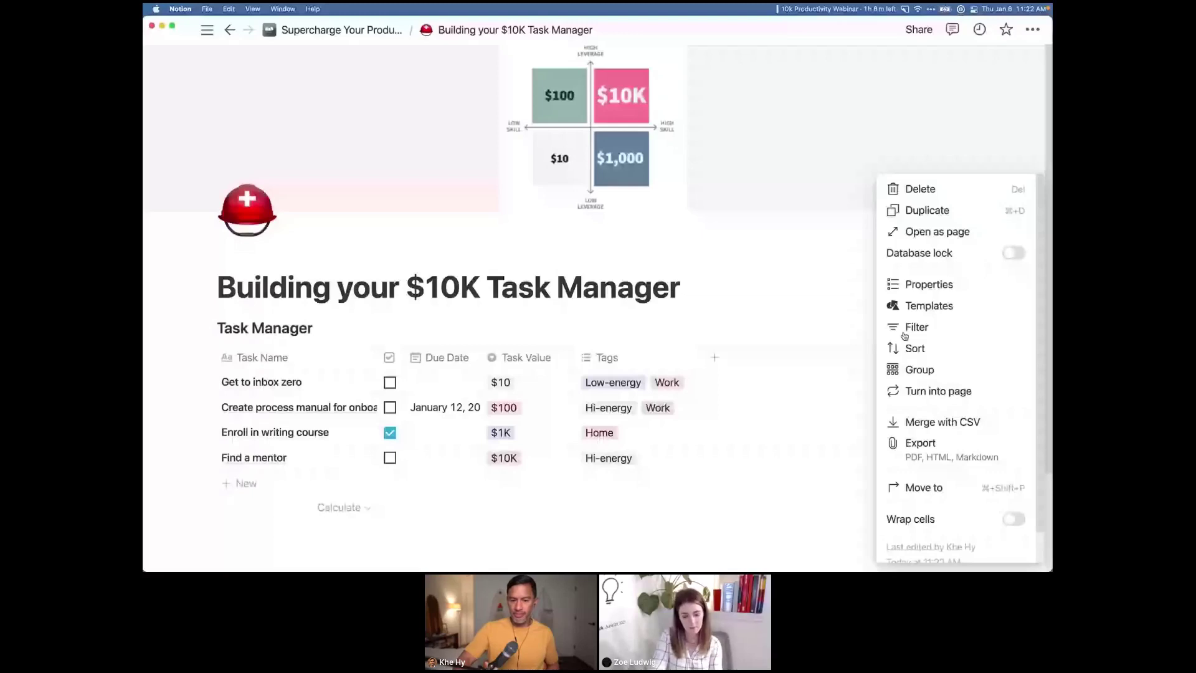
click(904, 330)
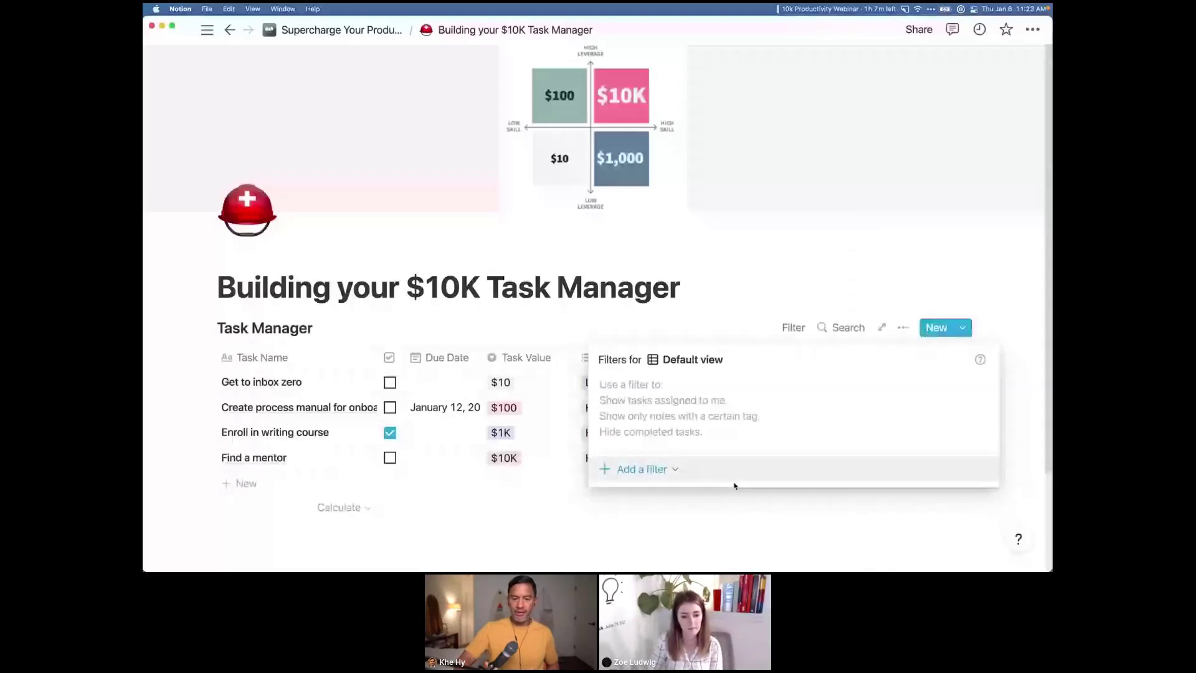
click(648, 471)
click(649, 497)
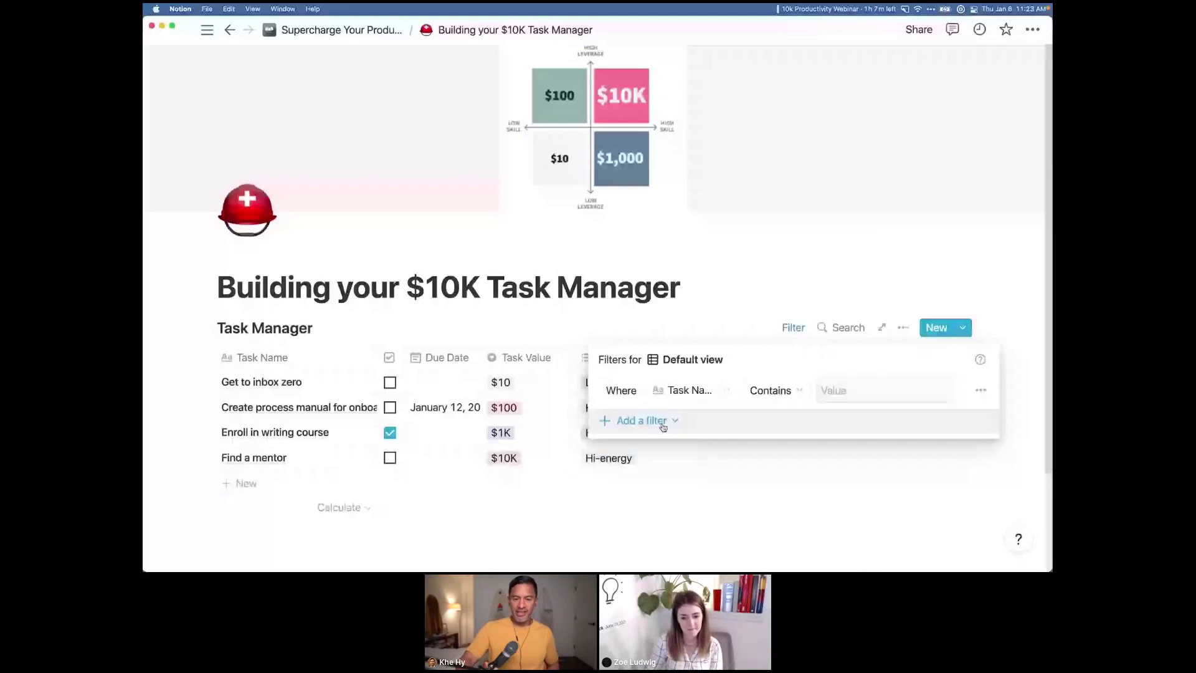
click(710, 402)
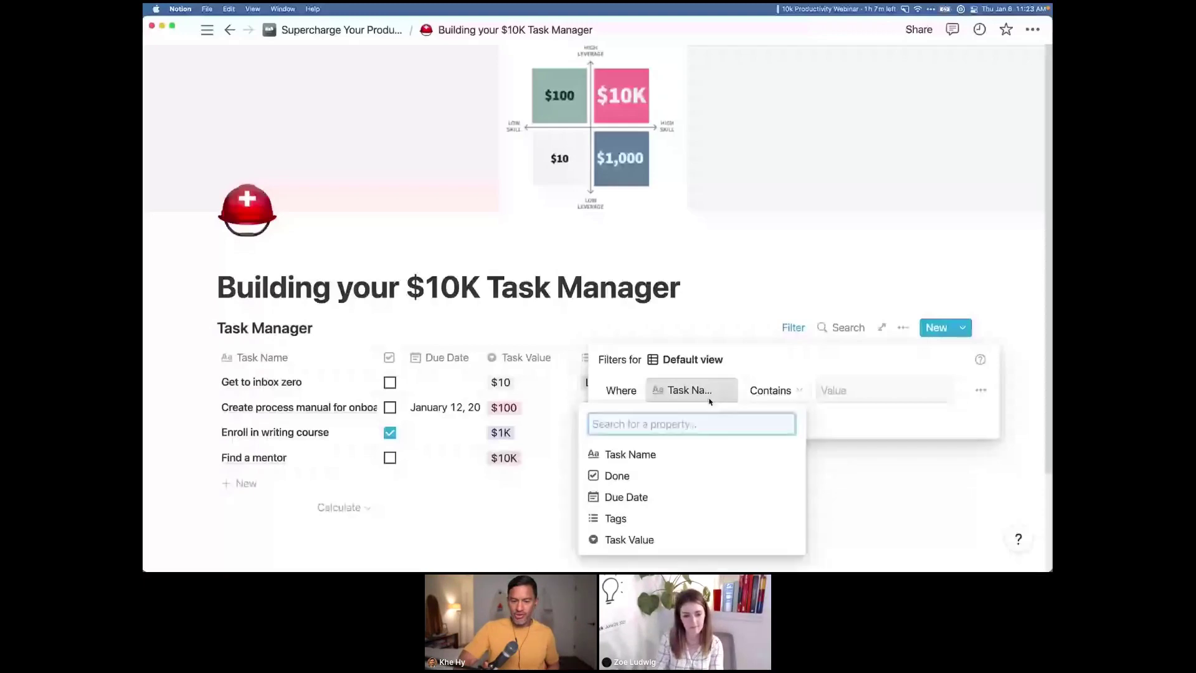
click(674, 481)
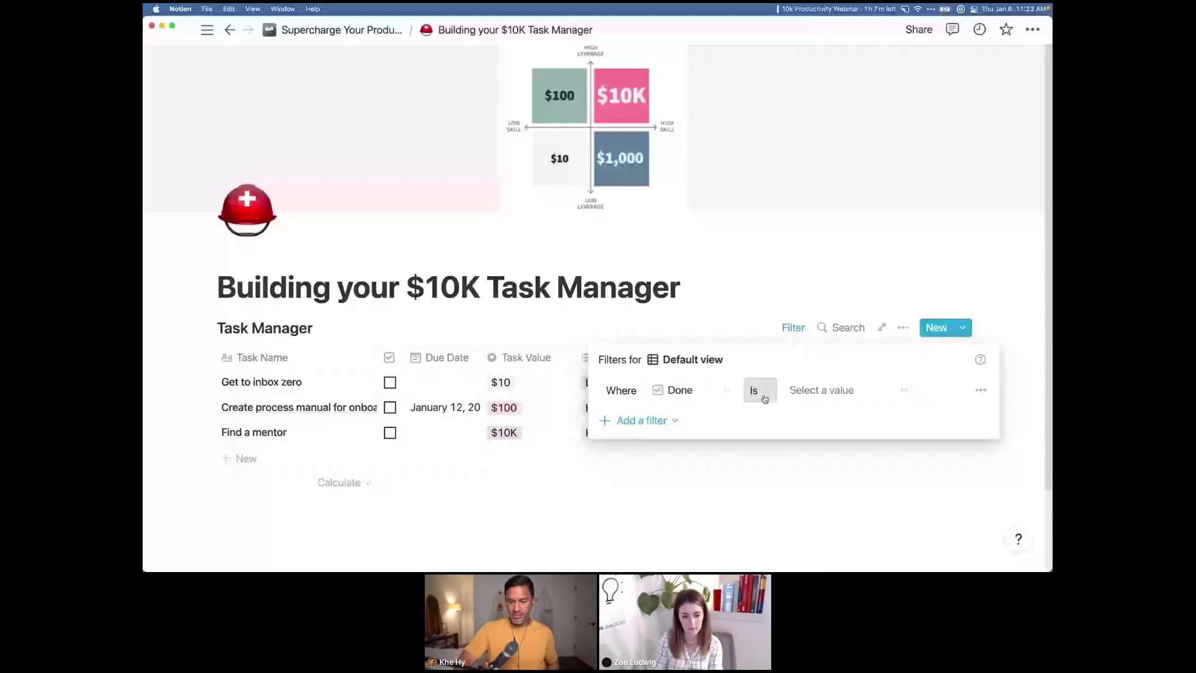
click(814, 392)
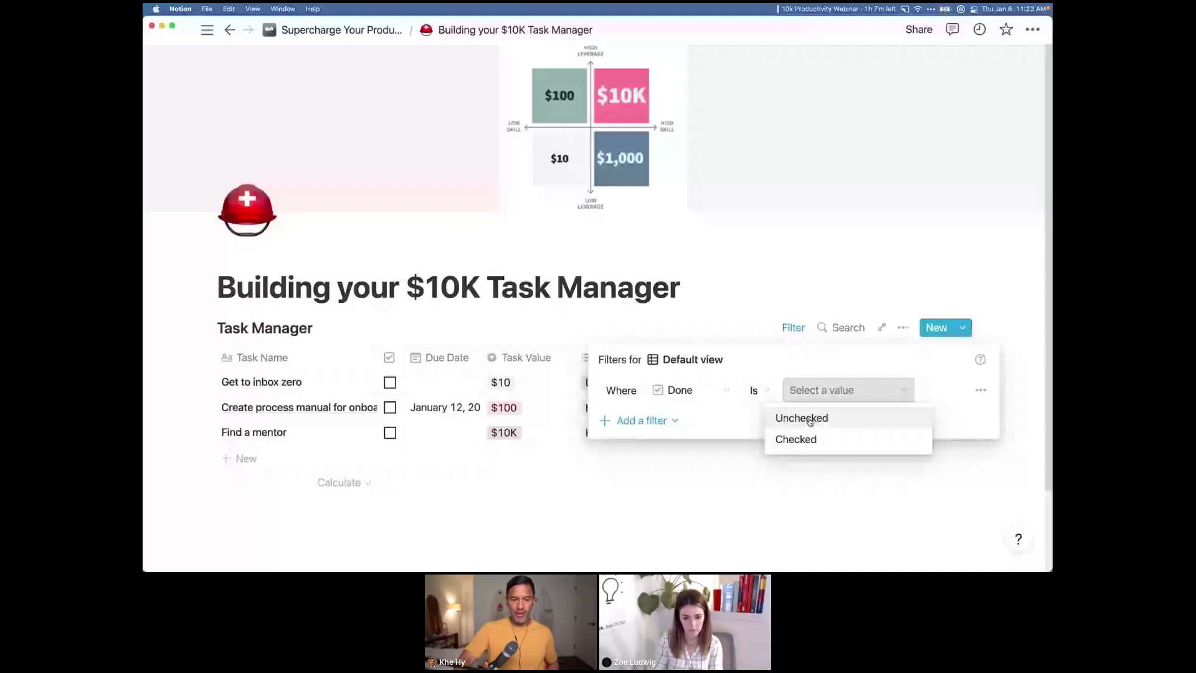
click(810, 419)
click(806, 300)
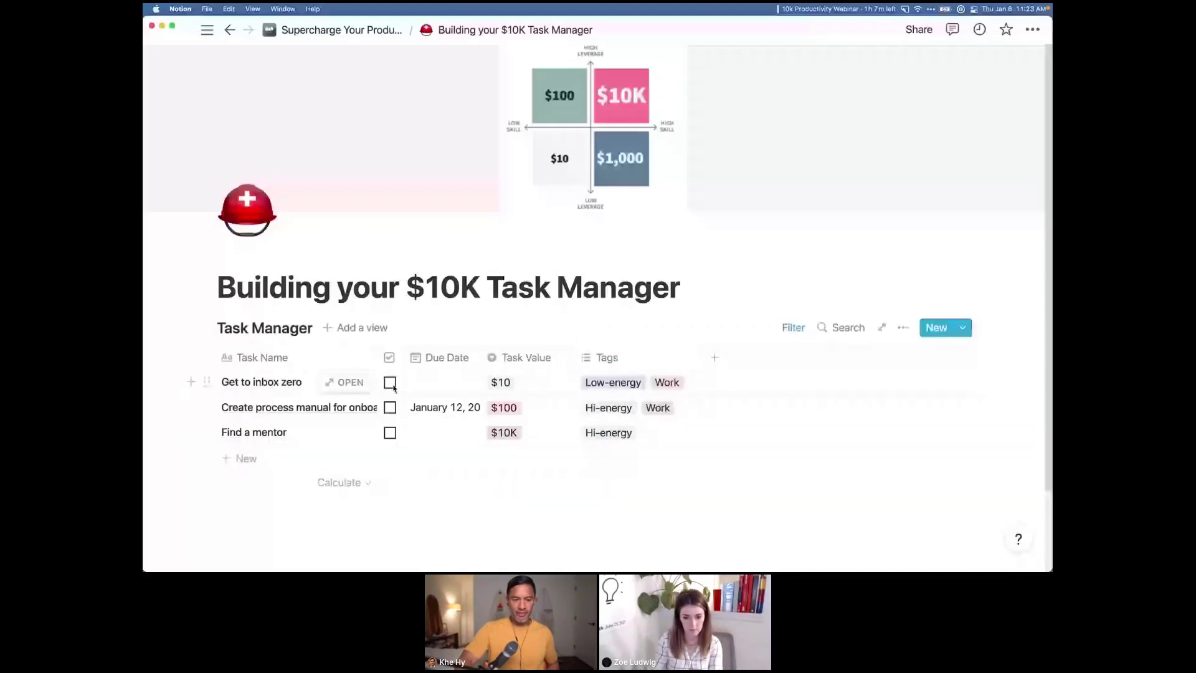
- Mark the "Get to inbox zero" task as done and remove the Done filter from the table
click(390, 383)
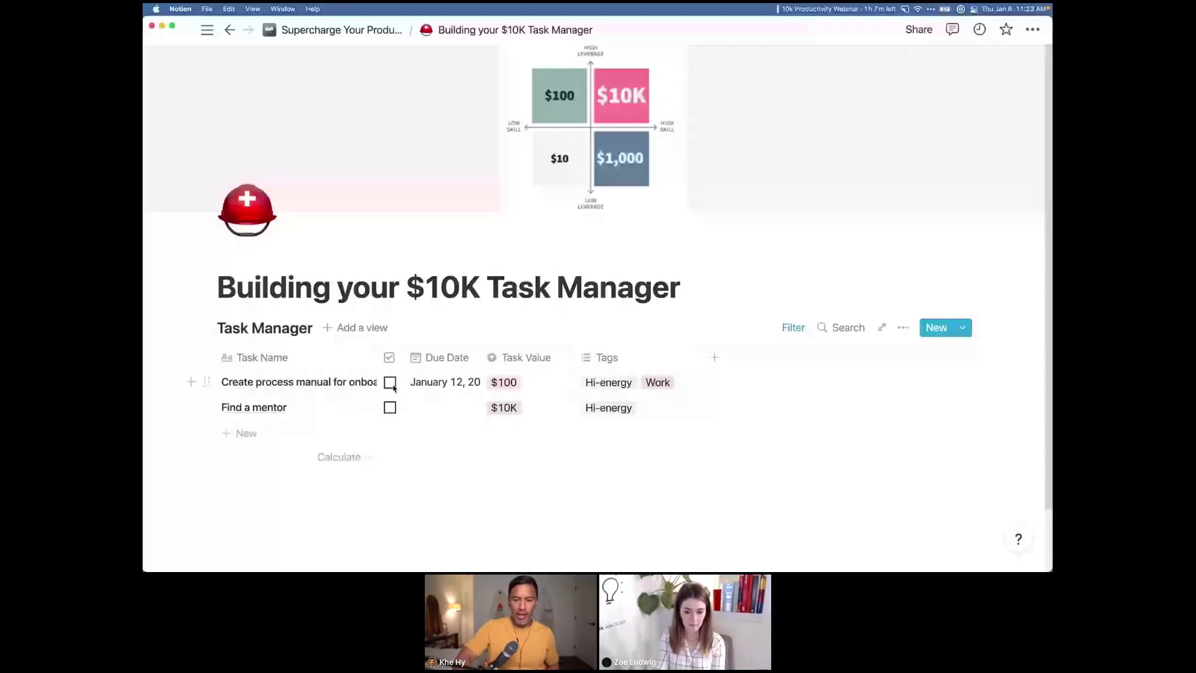
click(793, 327)
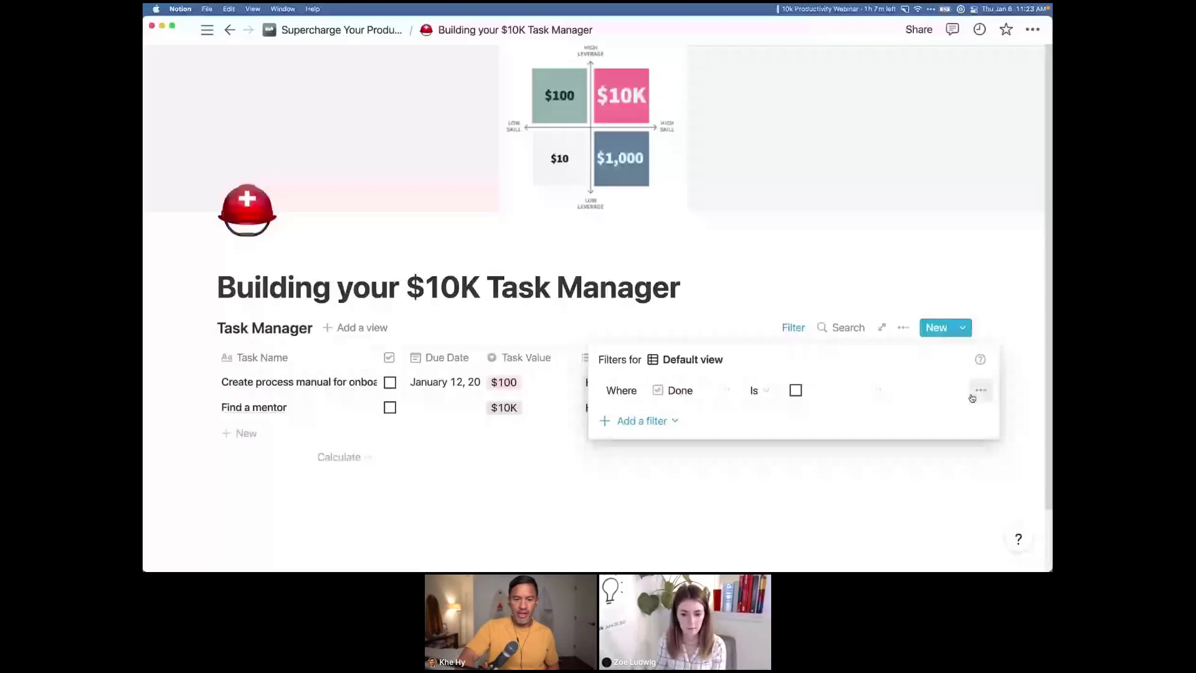
click(692, 311)
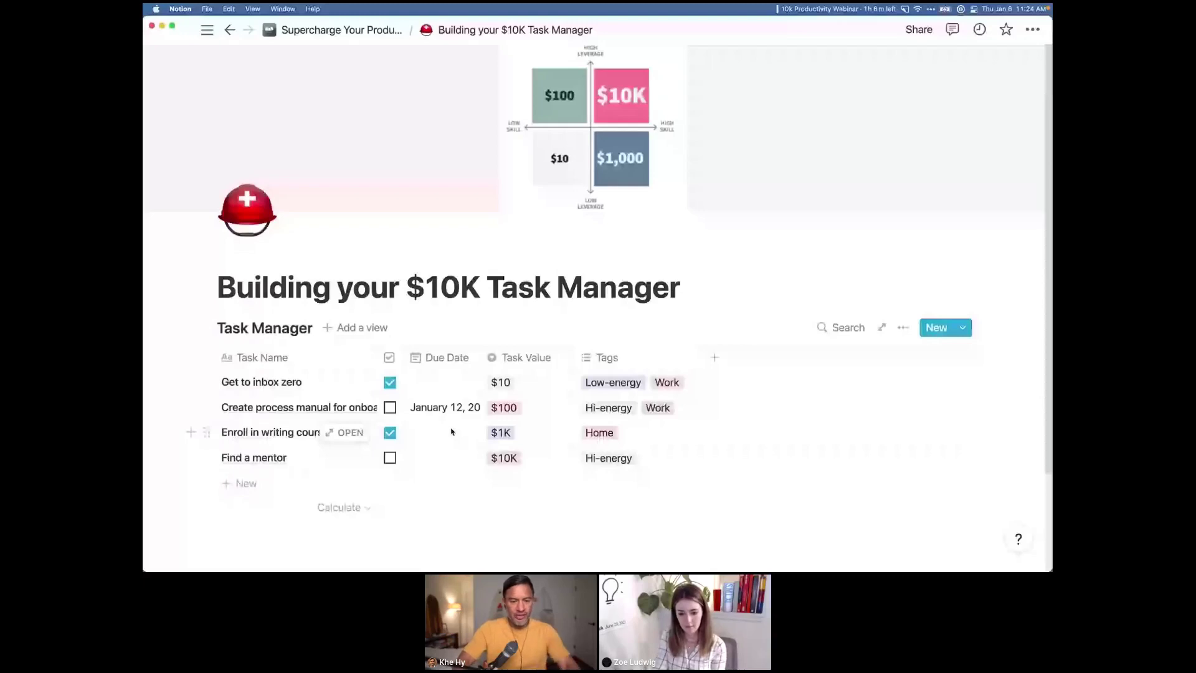
- Set 2022 due dates: January 13 for the writing course, January 11 for the mentor task and January 7 for inbox zero
click(453, 407)
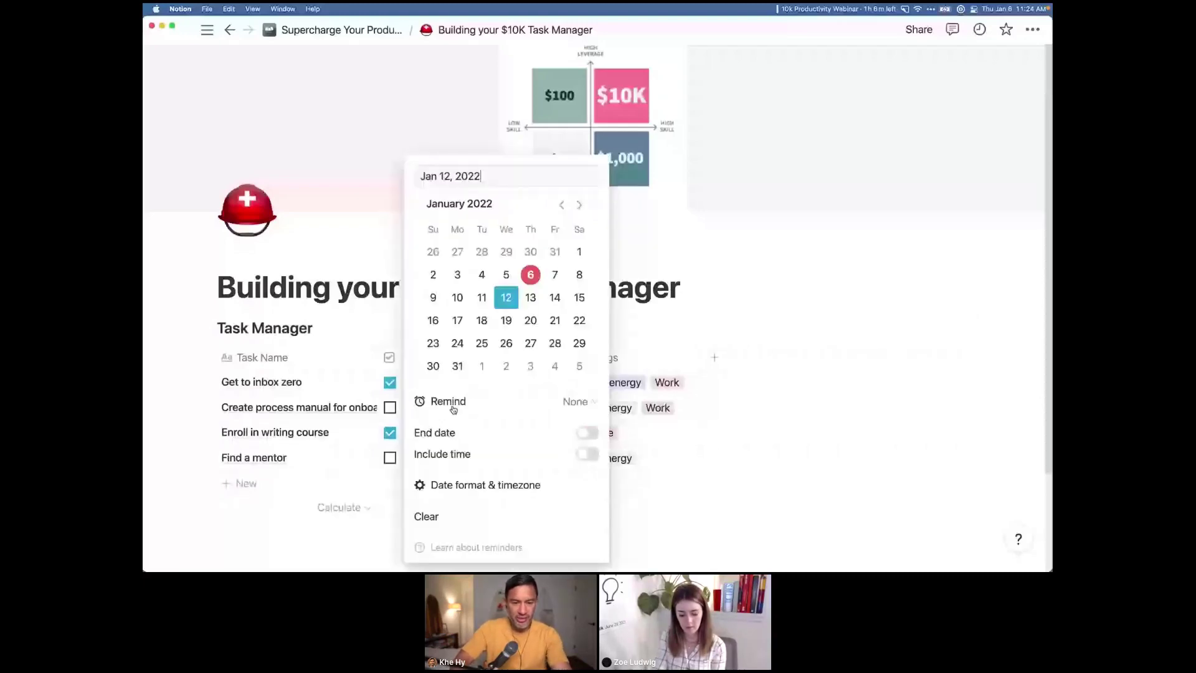
click(442, 435)
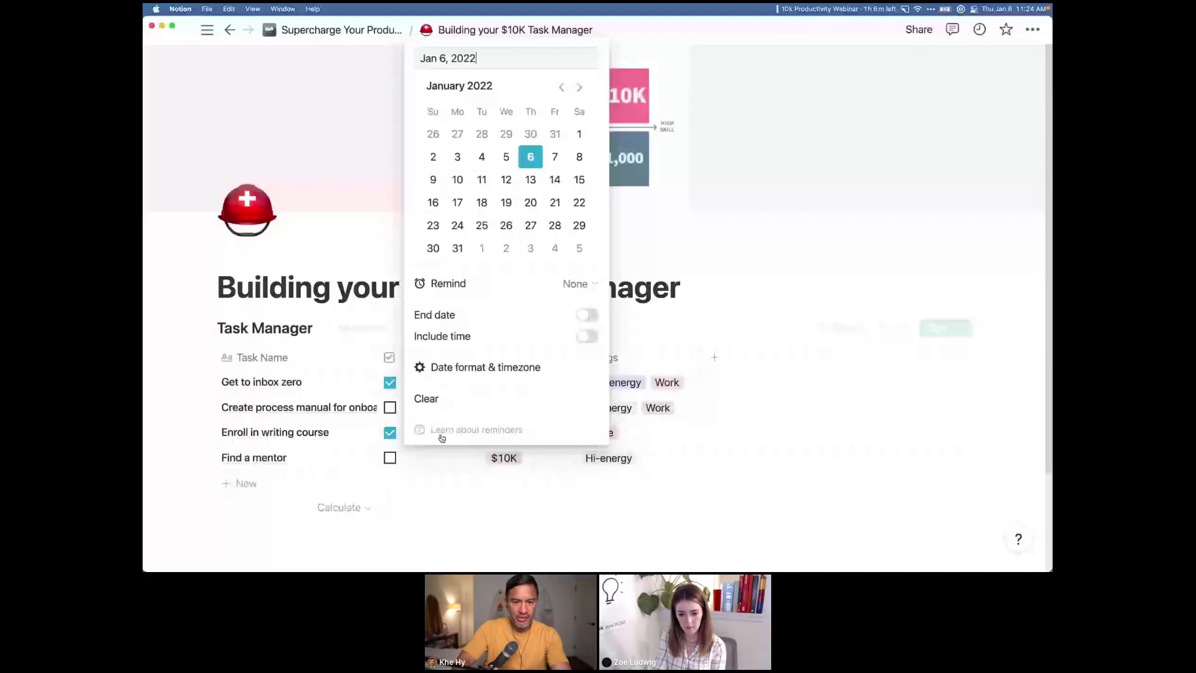
click(520, 182)
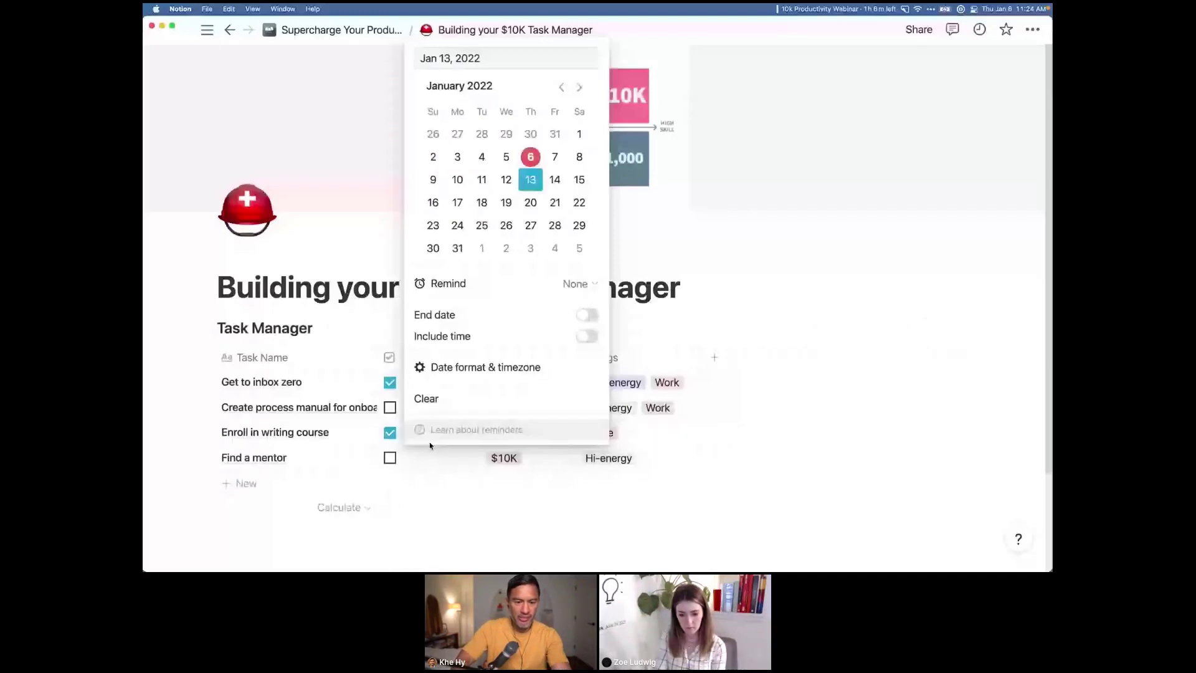
click(443, 460)
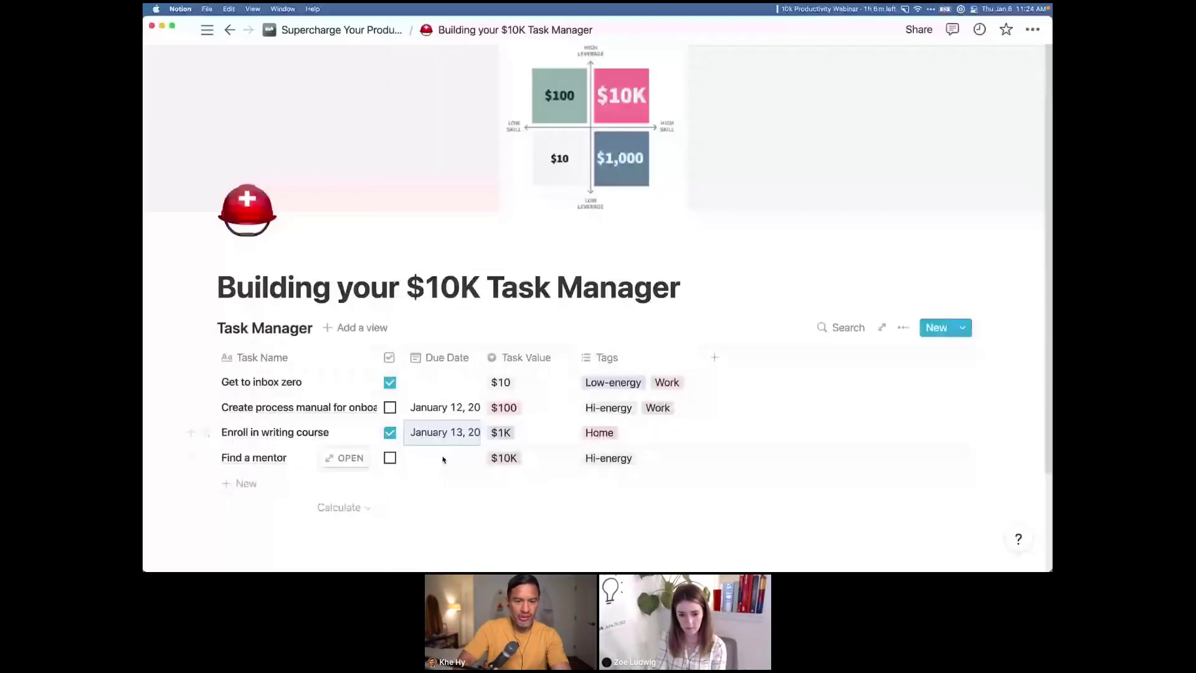
click(423, 381)
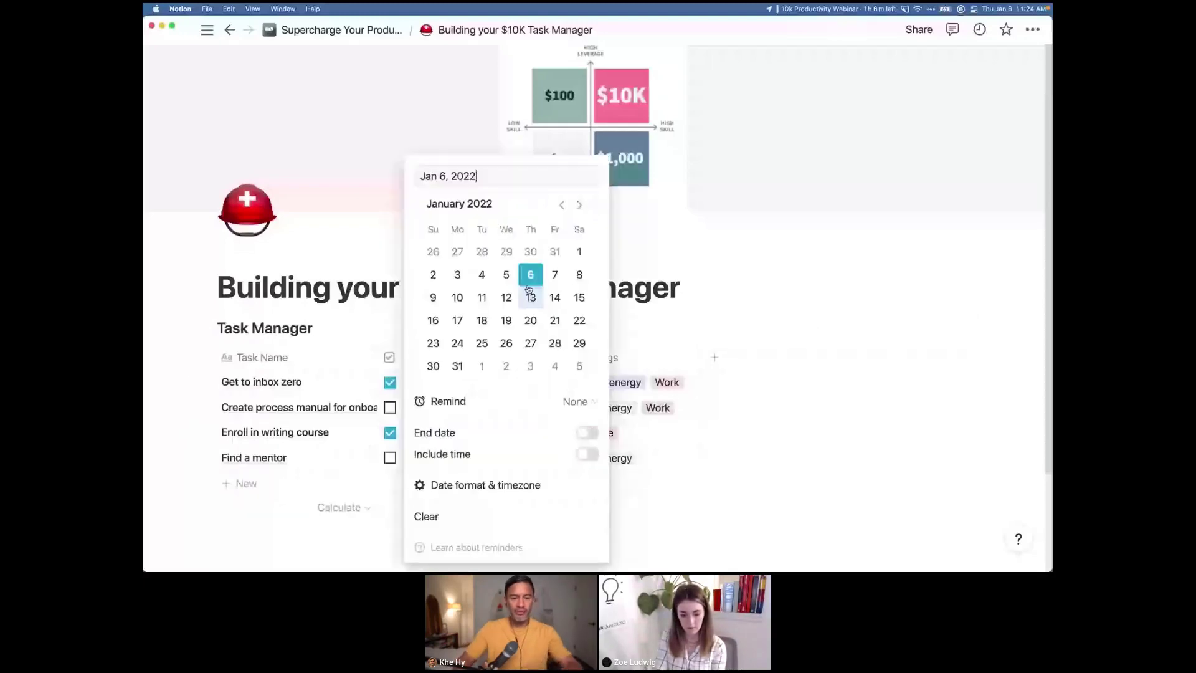
click(555, 275)
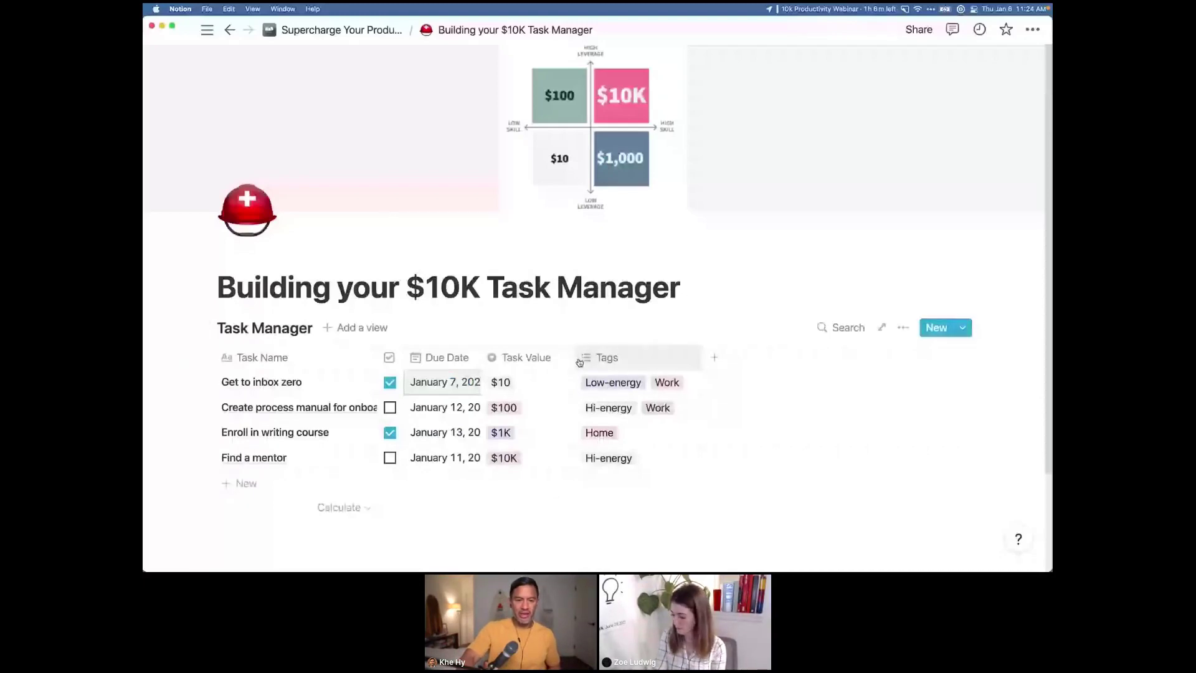
- Create a calendar view named "Calendar" for the Task Manager database
click(384, 331)
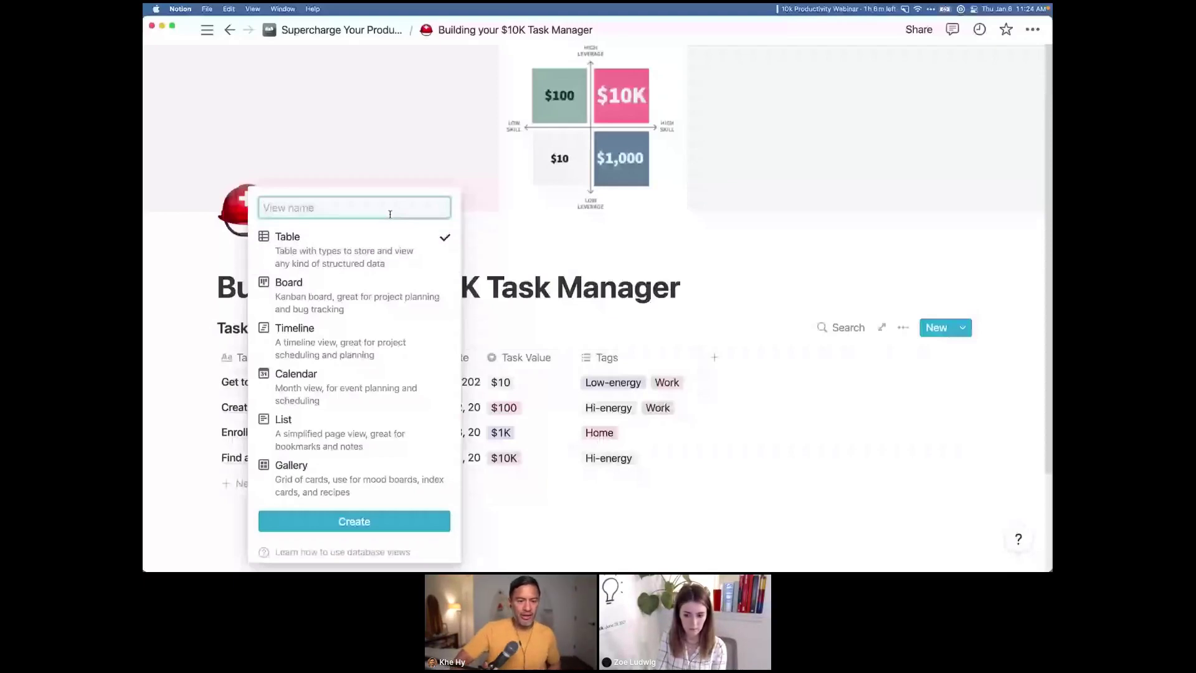
text(Calendar)
click(369, 385)
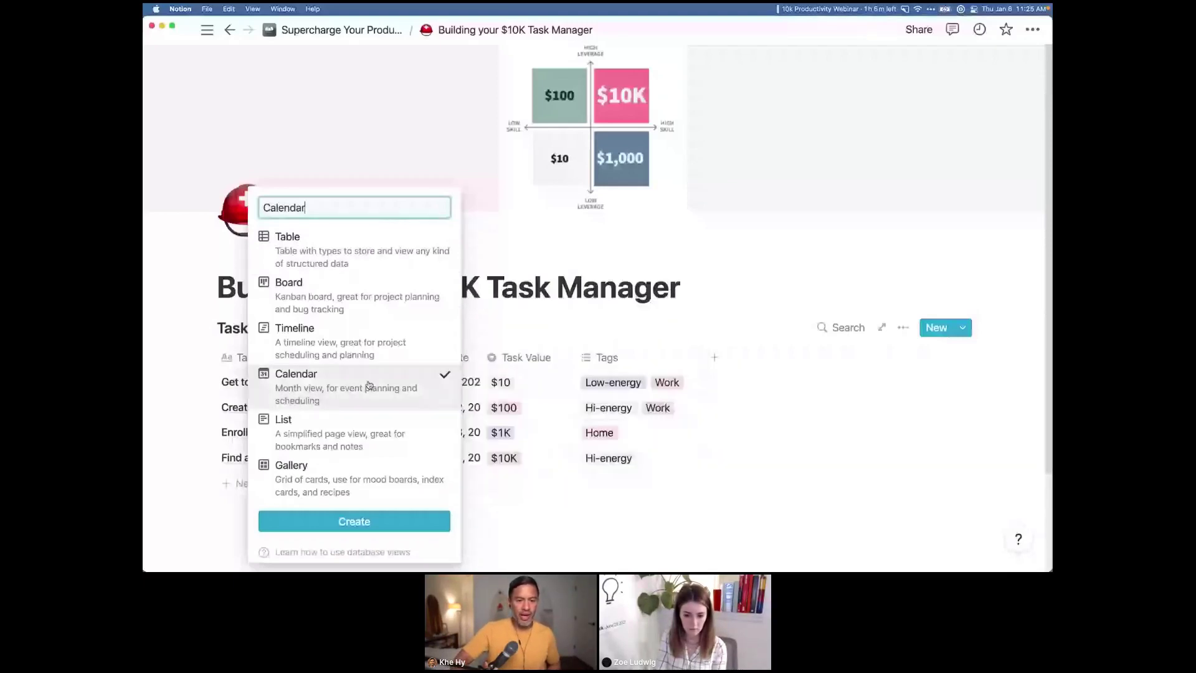
click(340, 526)
scroll(464, 347, down, 3)
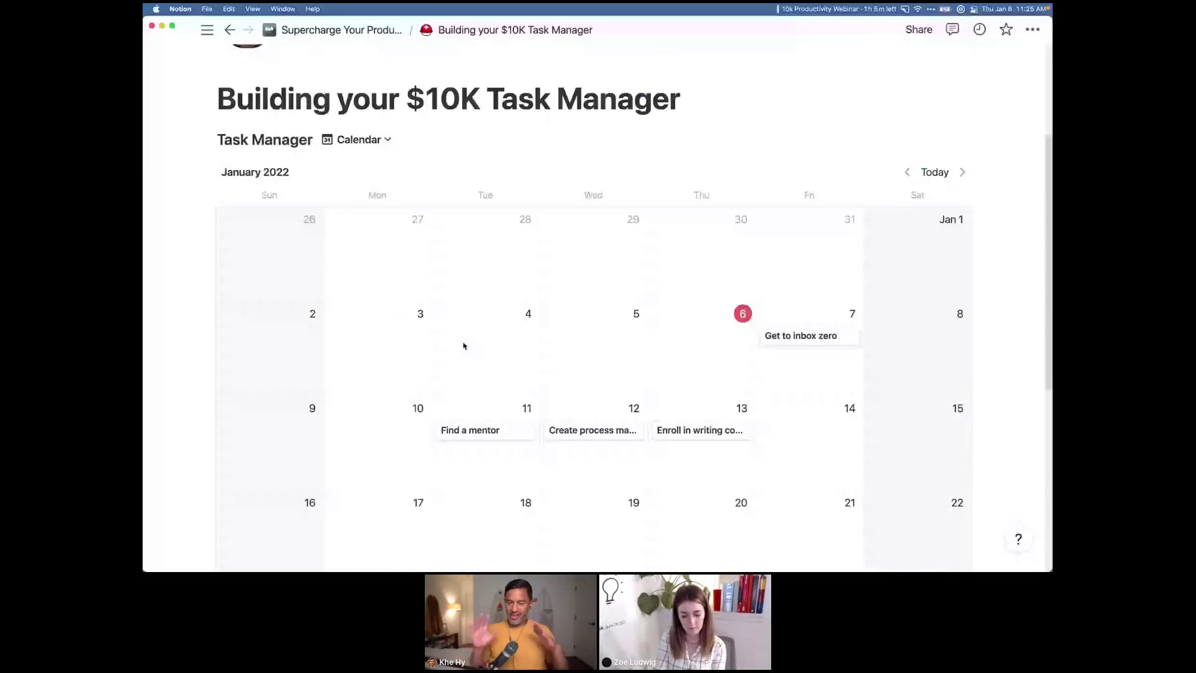
scroll(792, 313, down, 1)
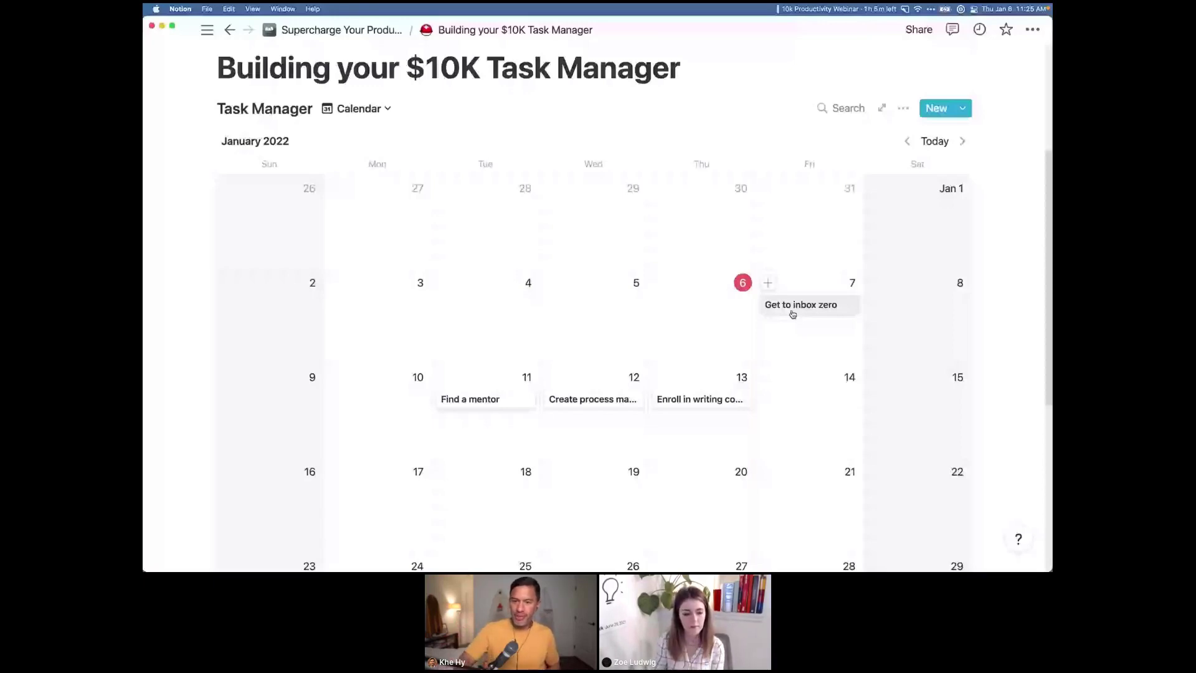
- Show the Tags, Task Value and Done properties on the task cards in the Calendar view
click(904, 109)
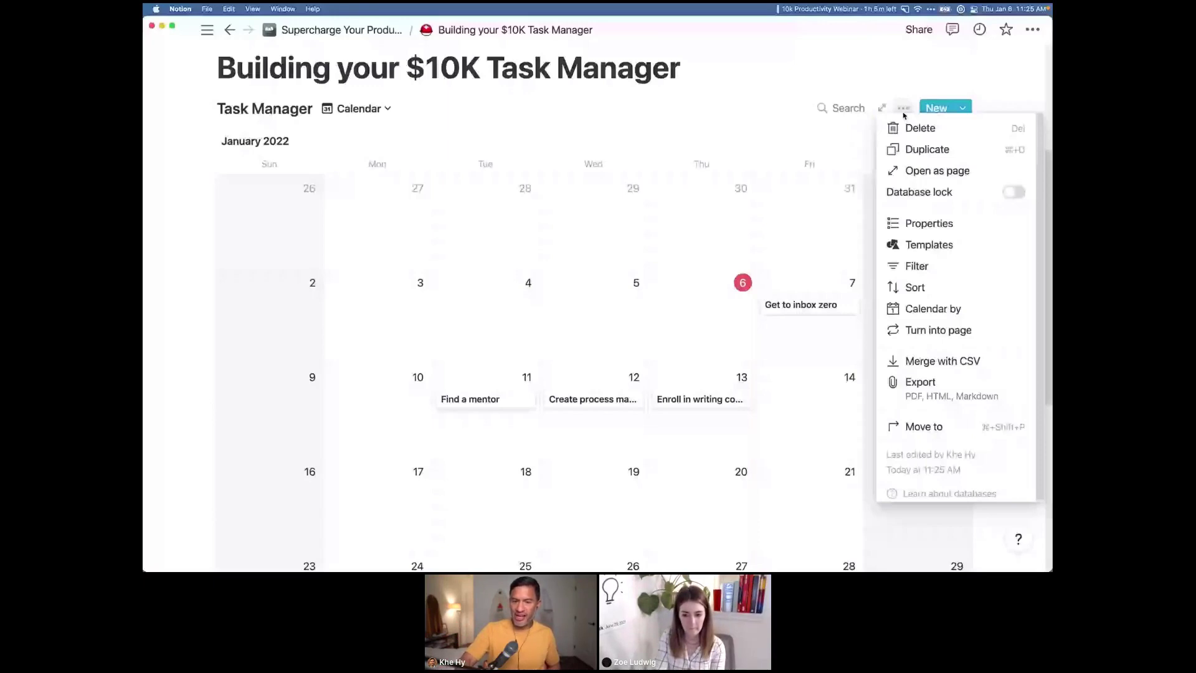
click(897, 224)
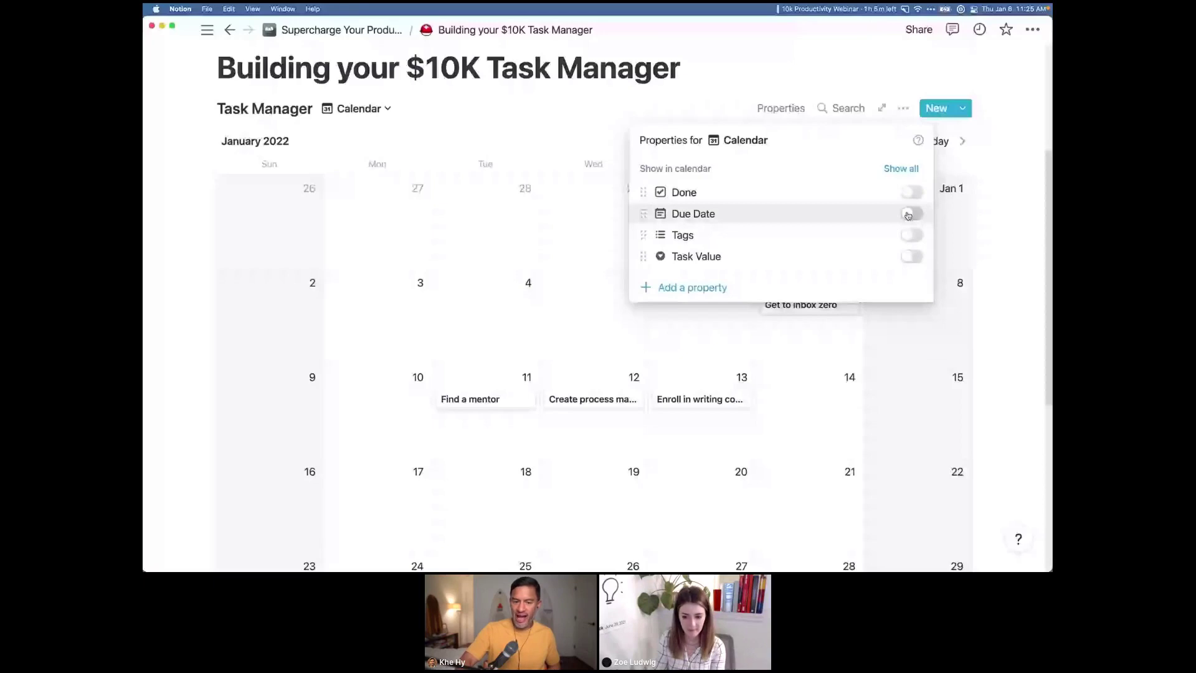
click(910, 235)
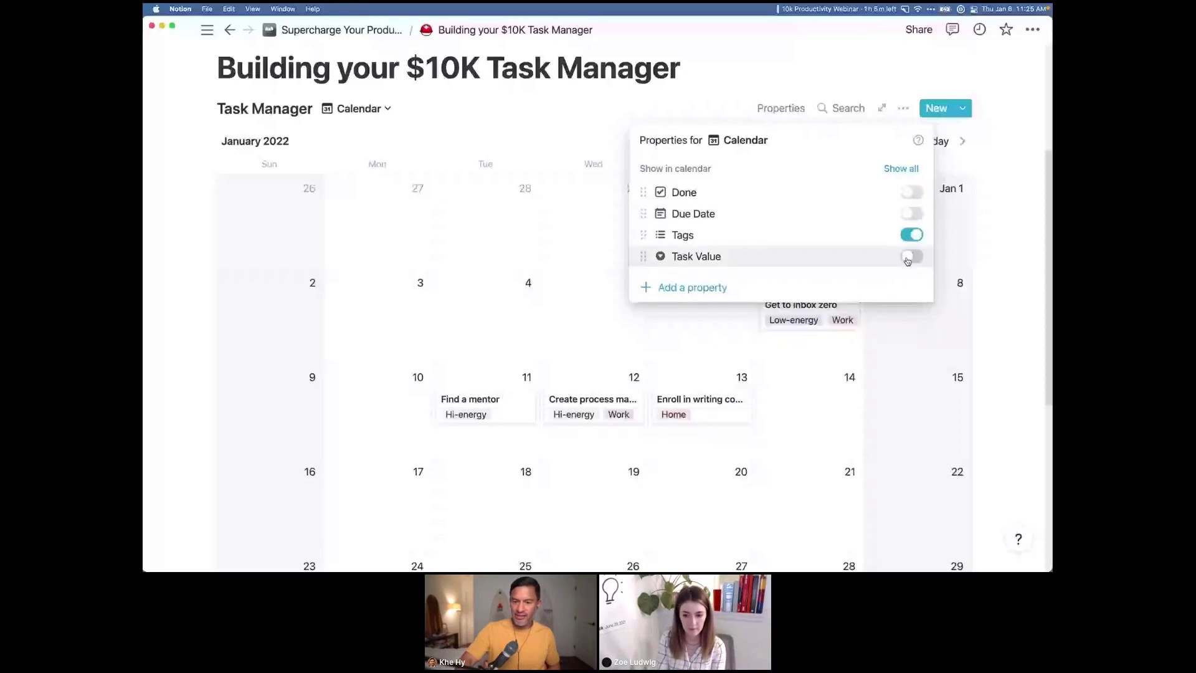
click(909, 258)
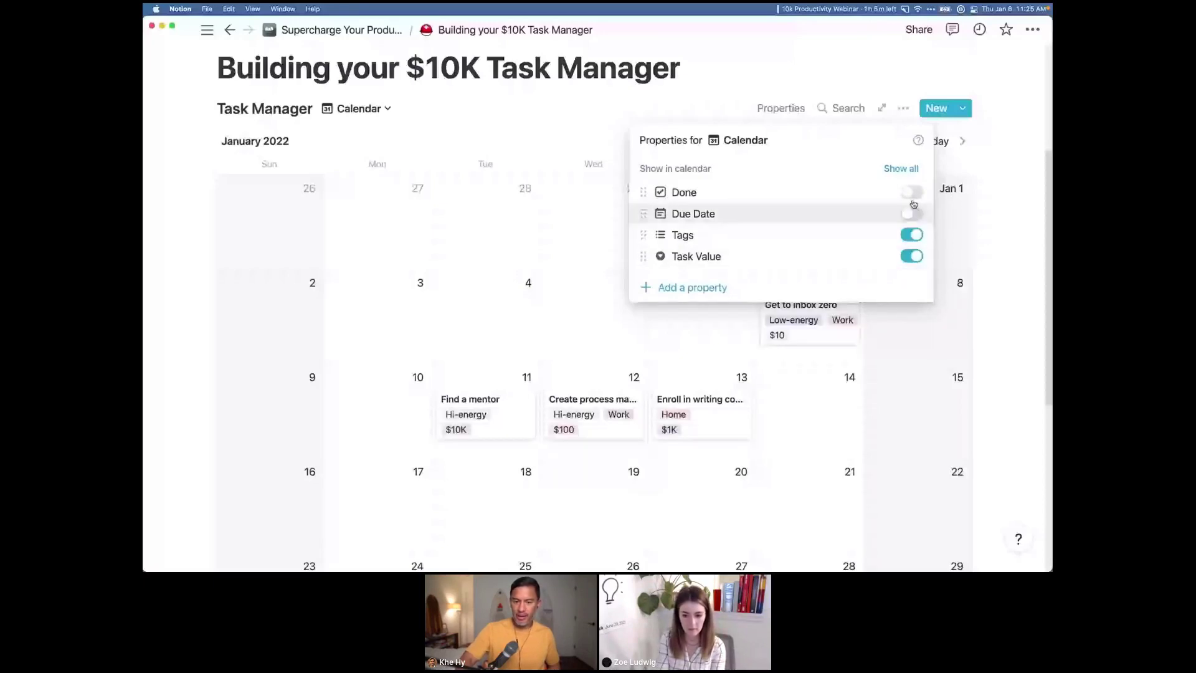
click(912, 192)
key(Escape)
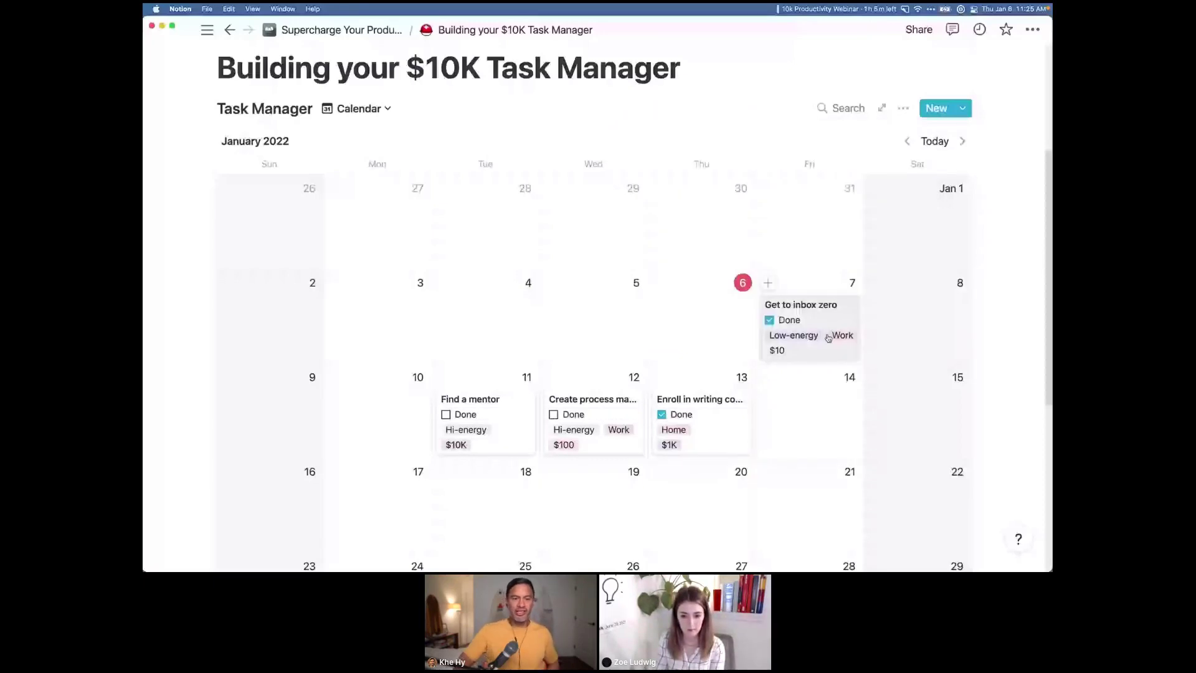
- Return to the Default view and add a board view named "Kanban View" to the Task Manager database
click(360, 108)
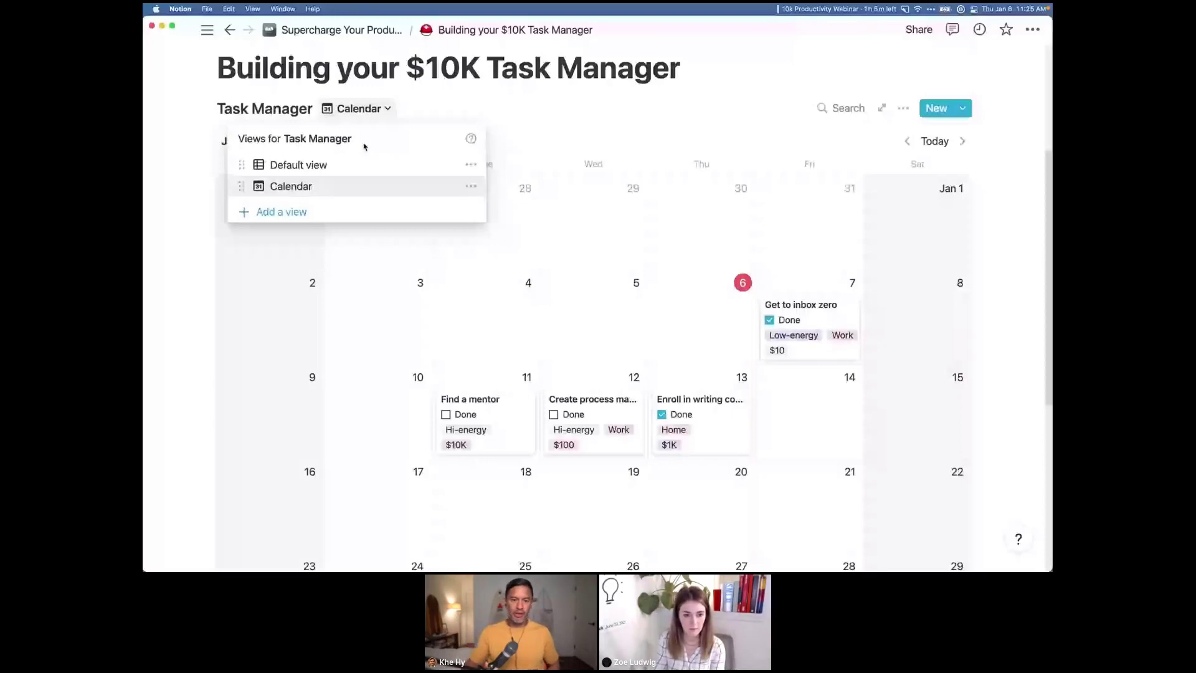
click(353, 166)
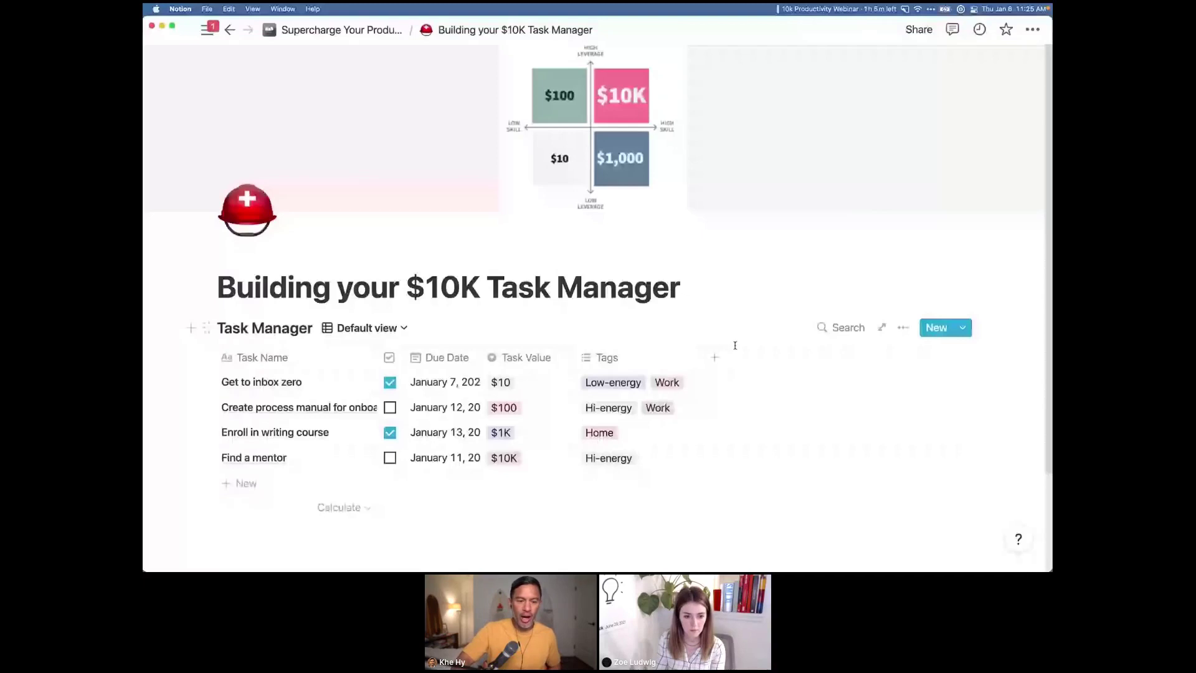
click(367, 328)
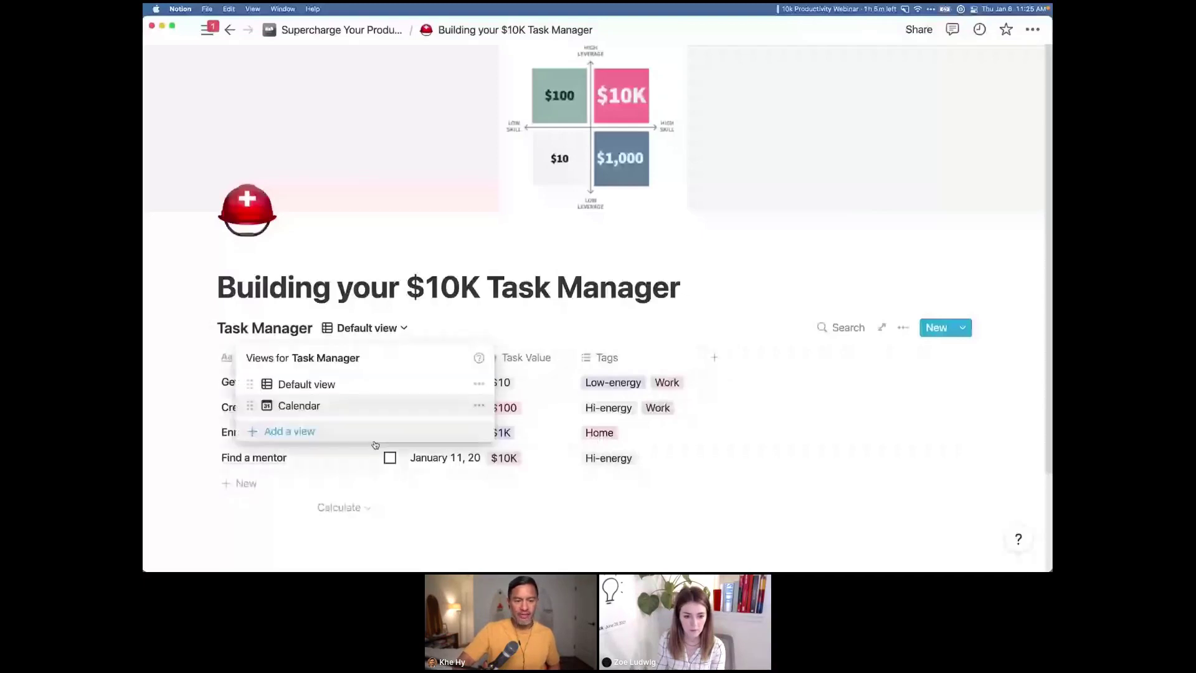
click(367, 434)
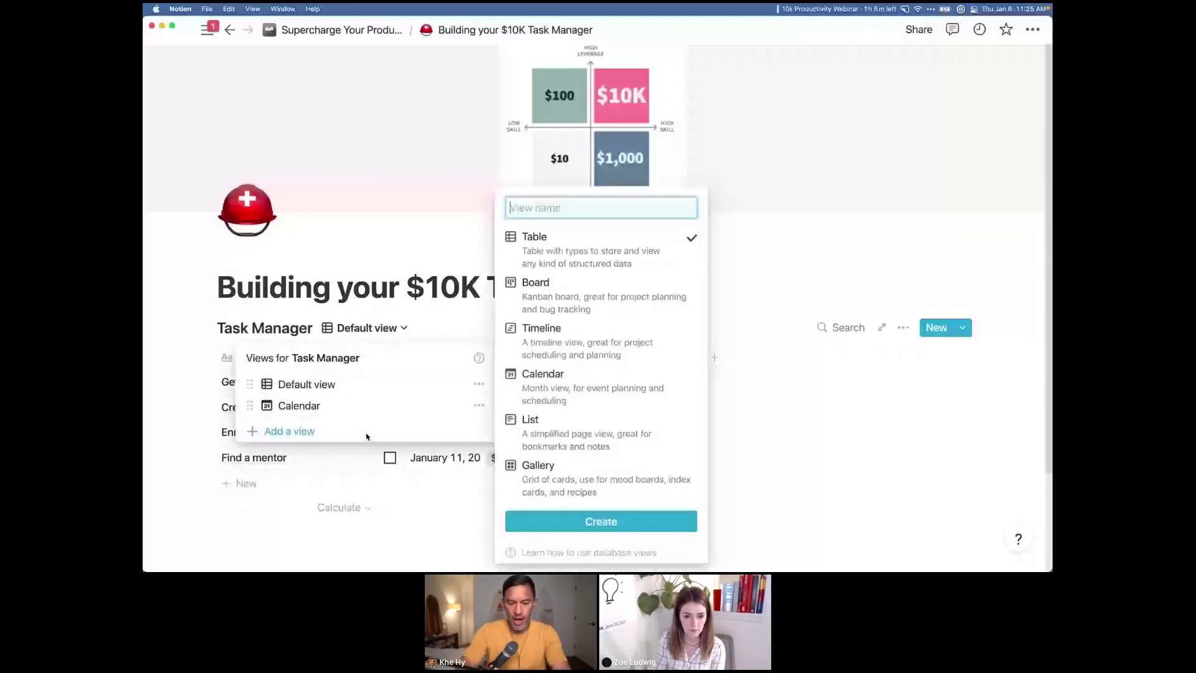
text(Kanban View)
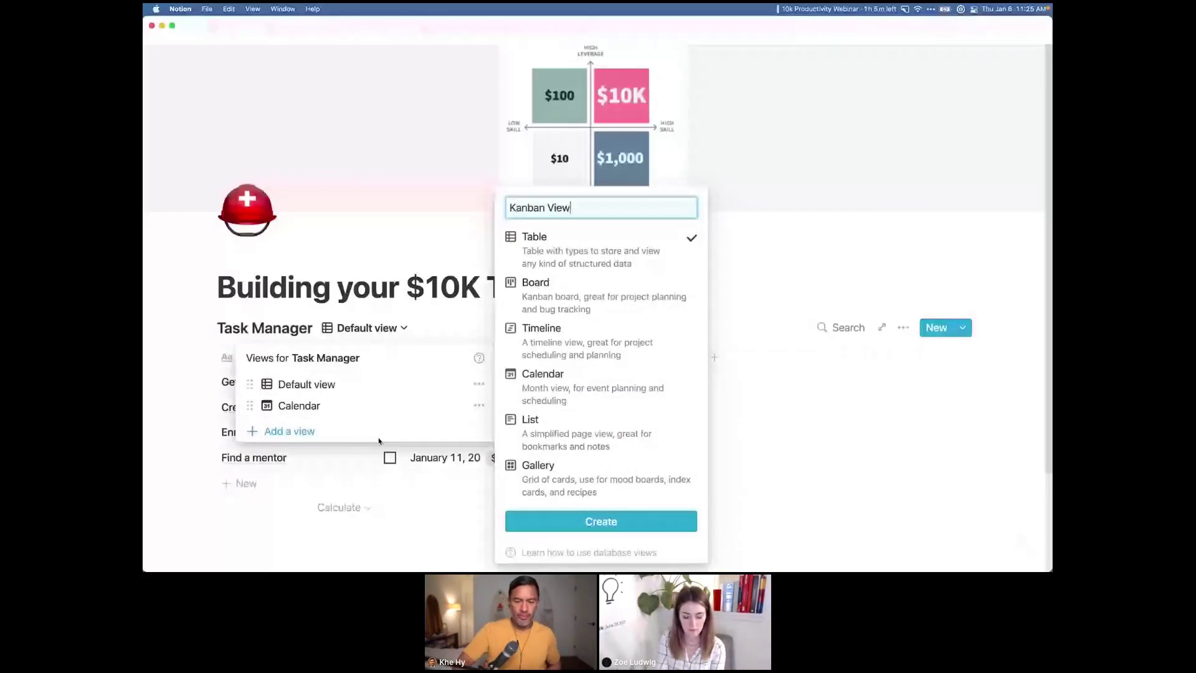
click(566, 301)
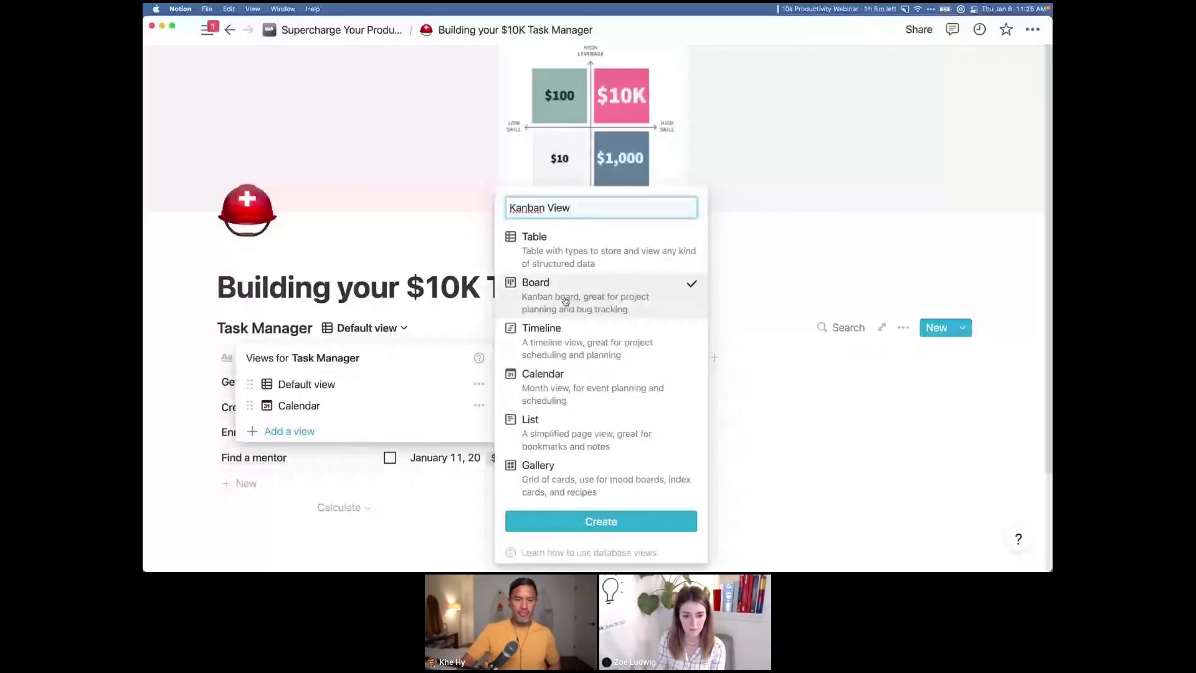
key(Return)
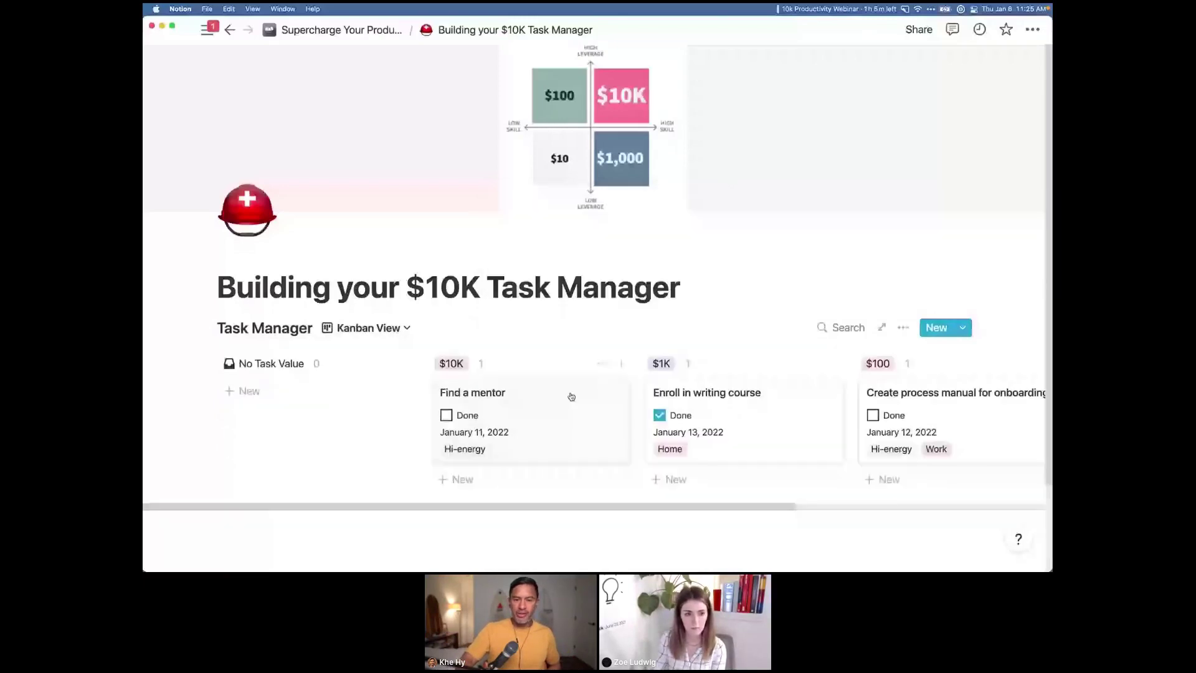
- Add a task named "Start my blog" to the $10K column of the Kanban board
scroll(571, 397, down, 3)
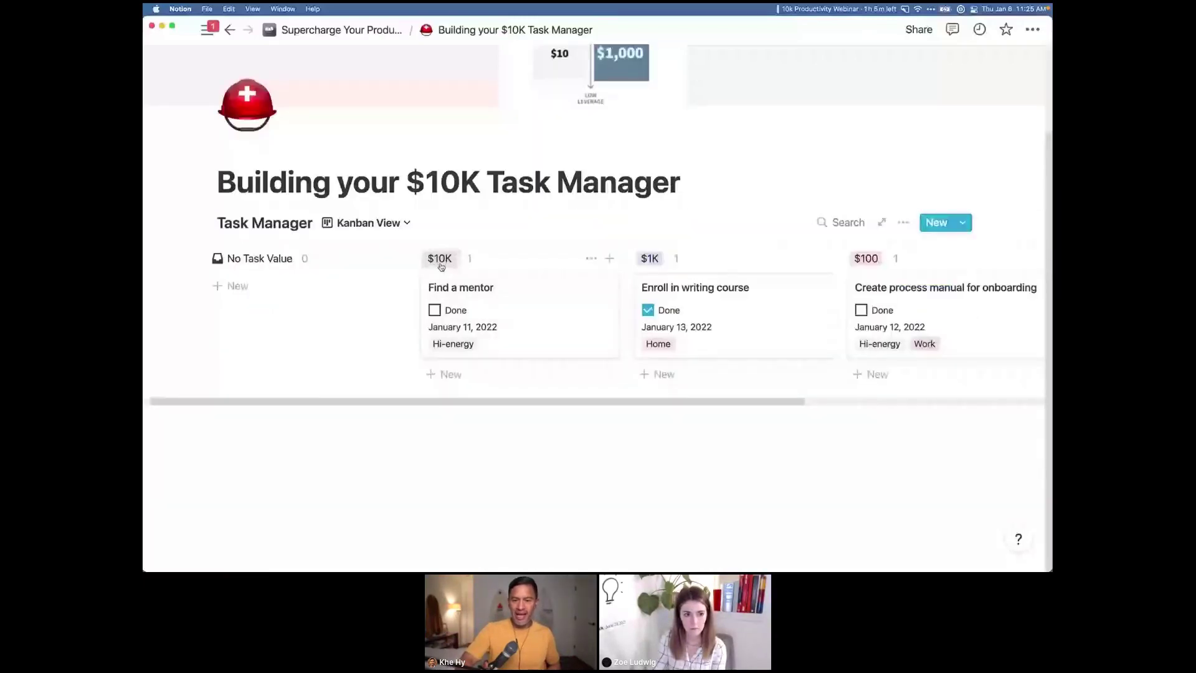
scroll(554, 290, right, 5)
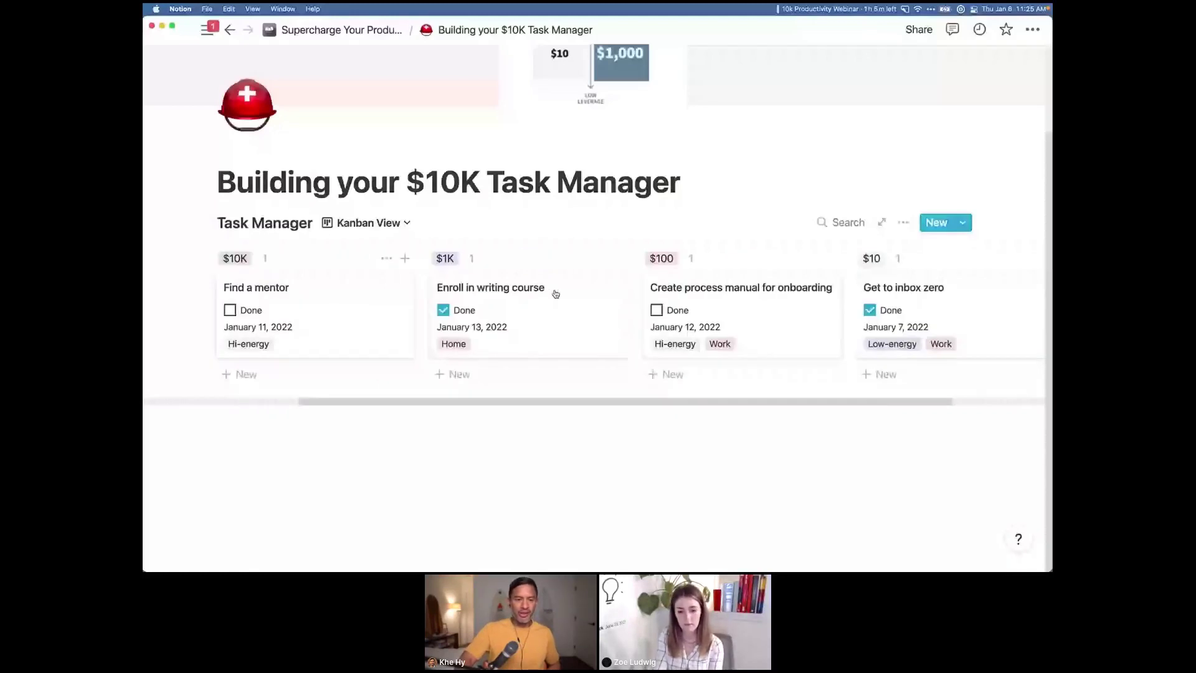
scroll(337, 328, right, 1)
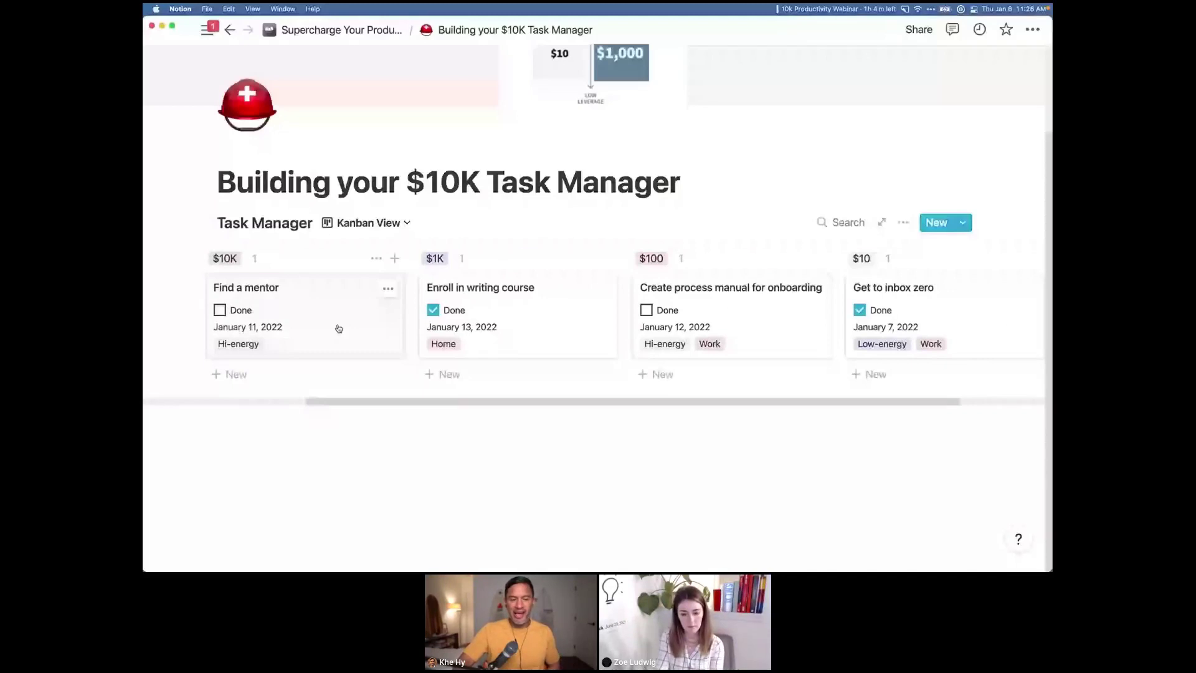
click(263, 380)
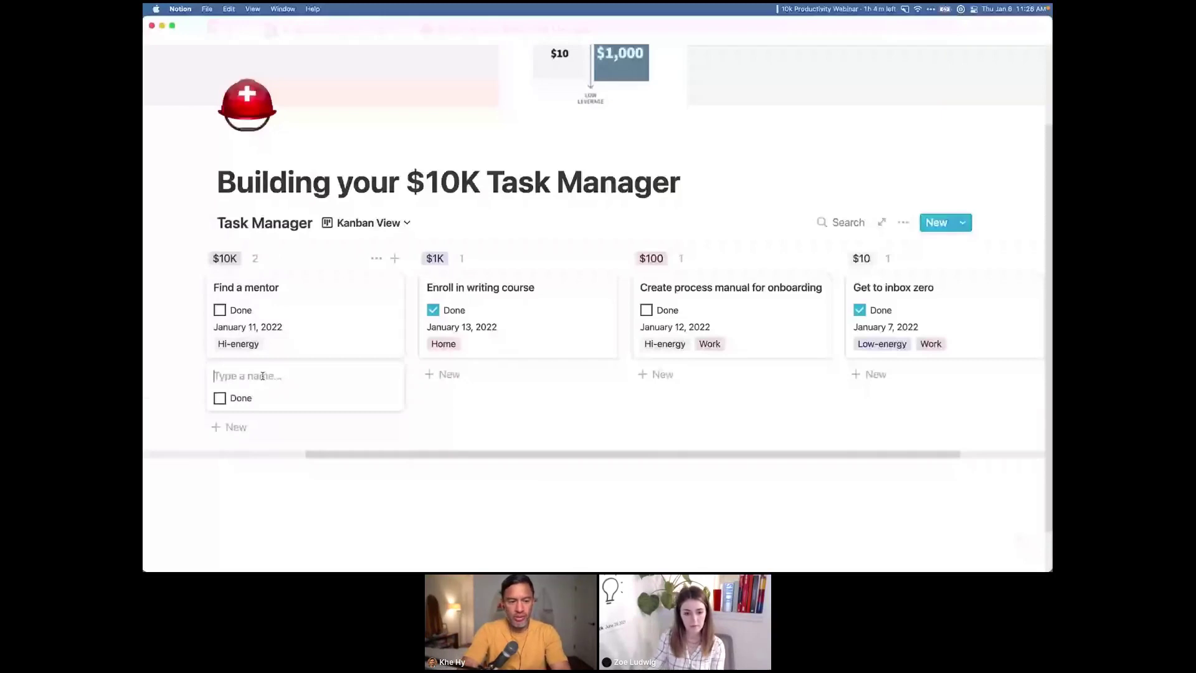
text(Start my b)
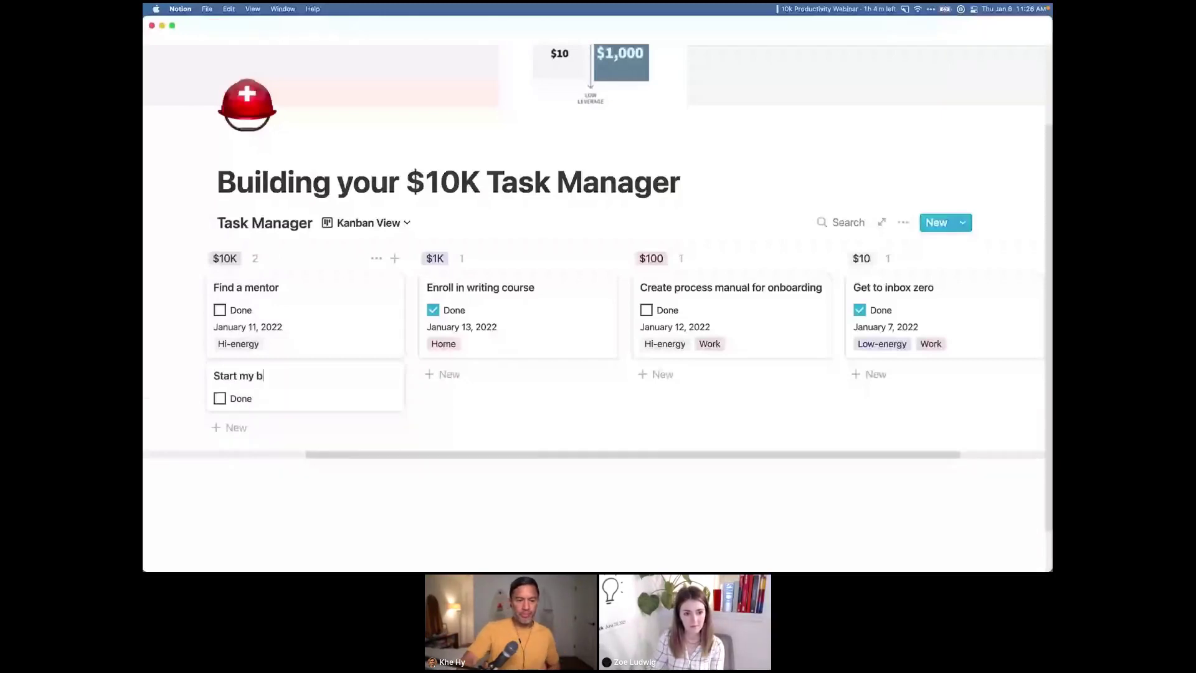
text(log)
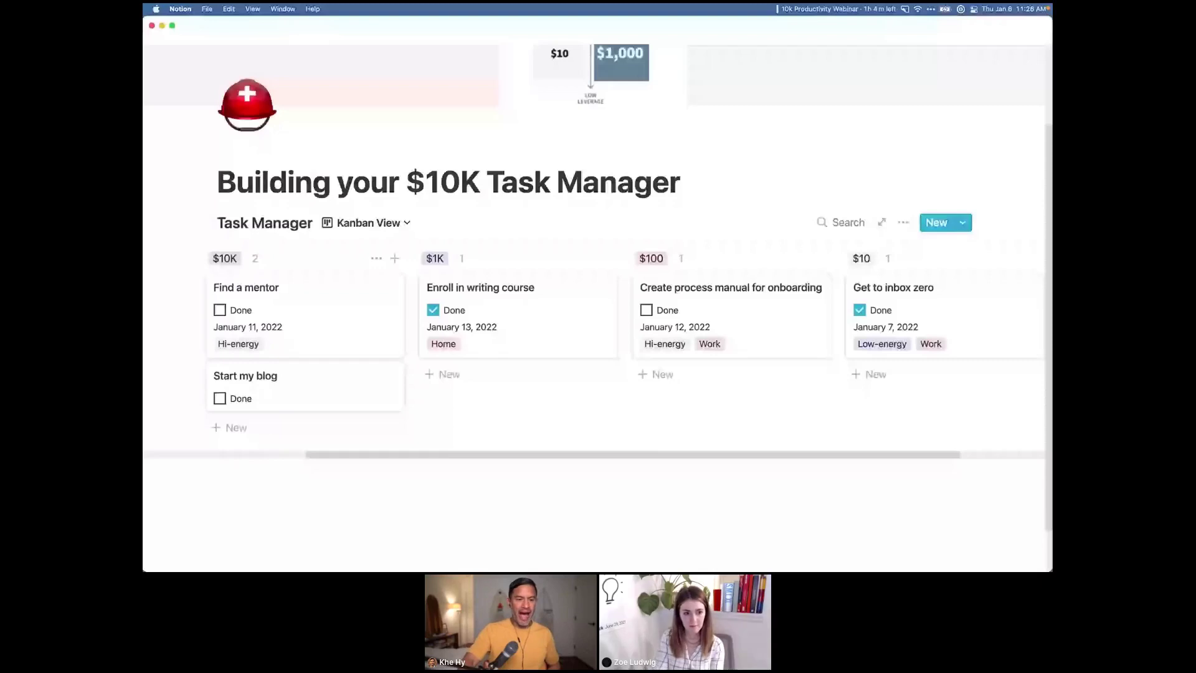
key(Escape)
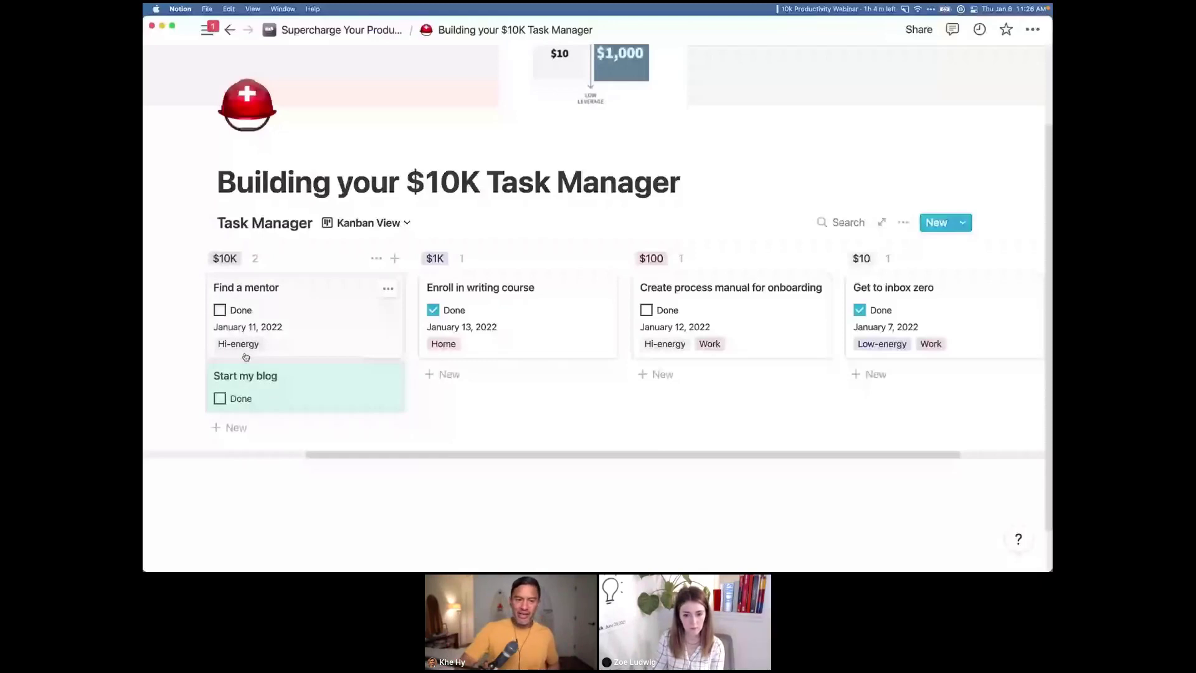
- Switch the Task Manager database back to the Default view table
click(365, 223)
click(329, 303)
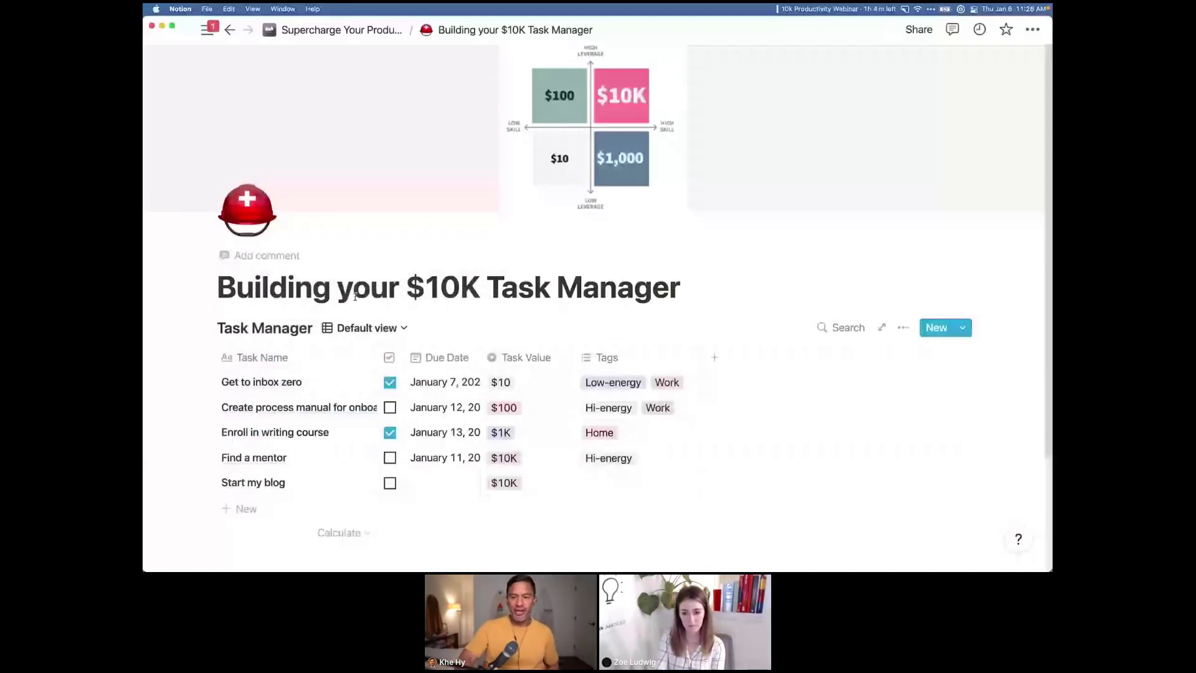
scroll(930, 278, down, 1)
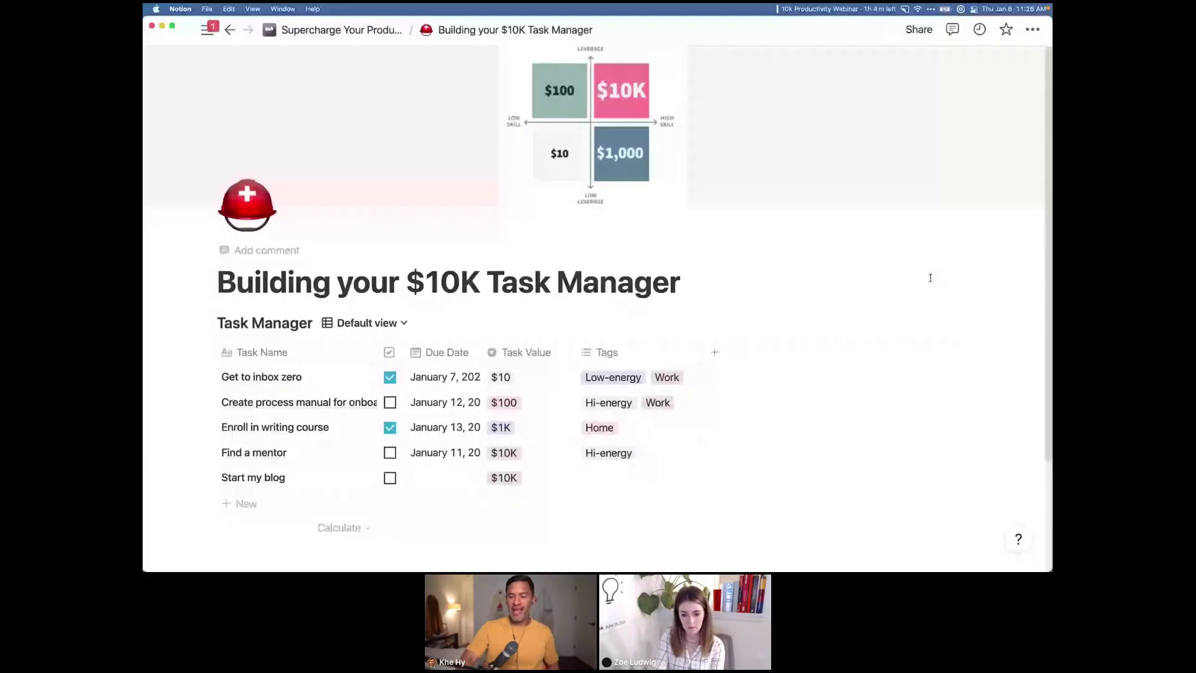
scroll(930, 278, down, 2)
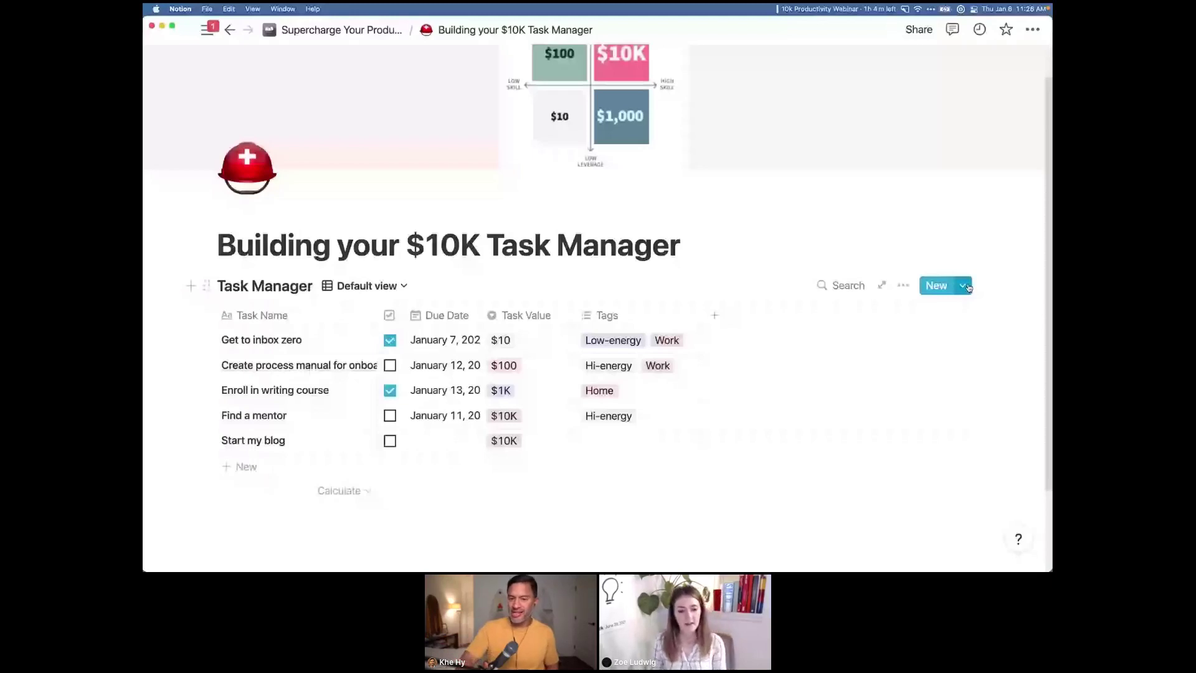
- Create a Task Manager template titled "$10K Task" and give it a rocket icon
click(965, 286)
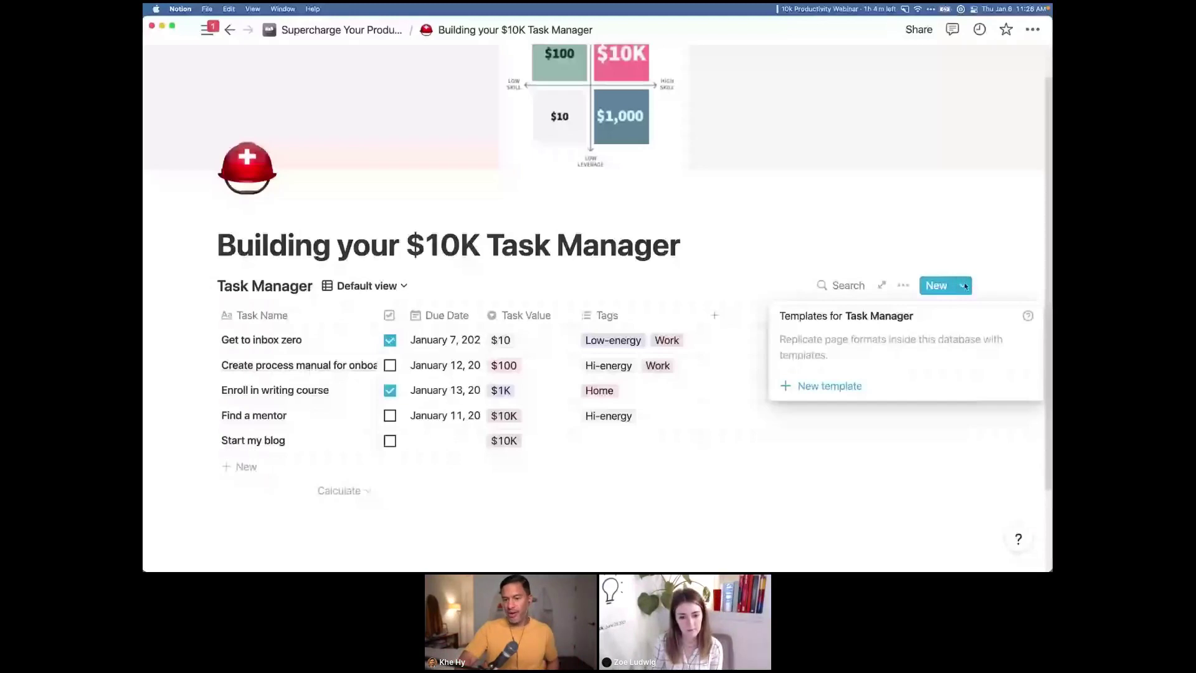
click(830, 385)
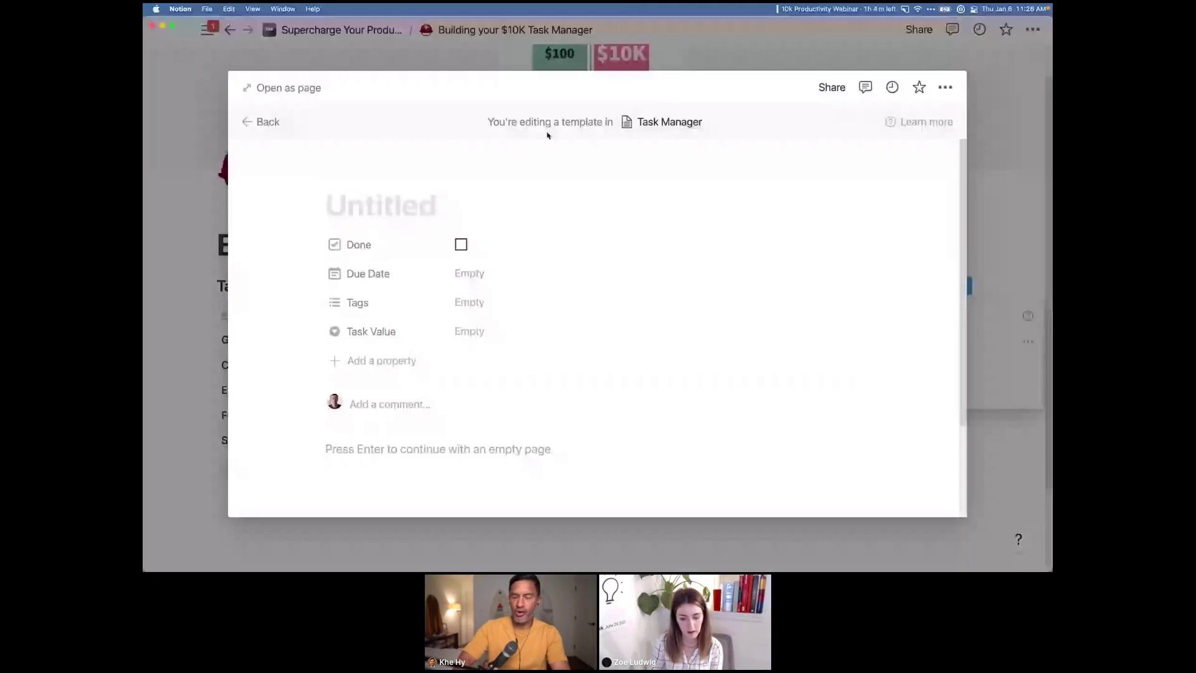
click(445, 216)
text($10K Task)
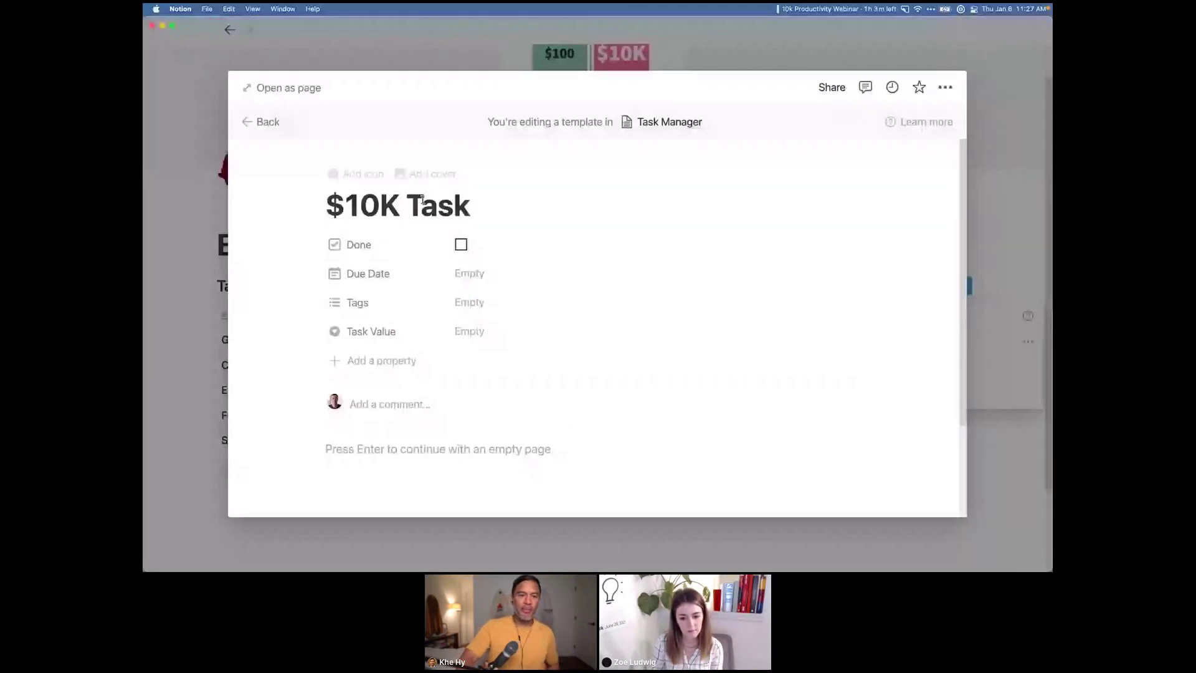
click(364, 174)
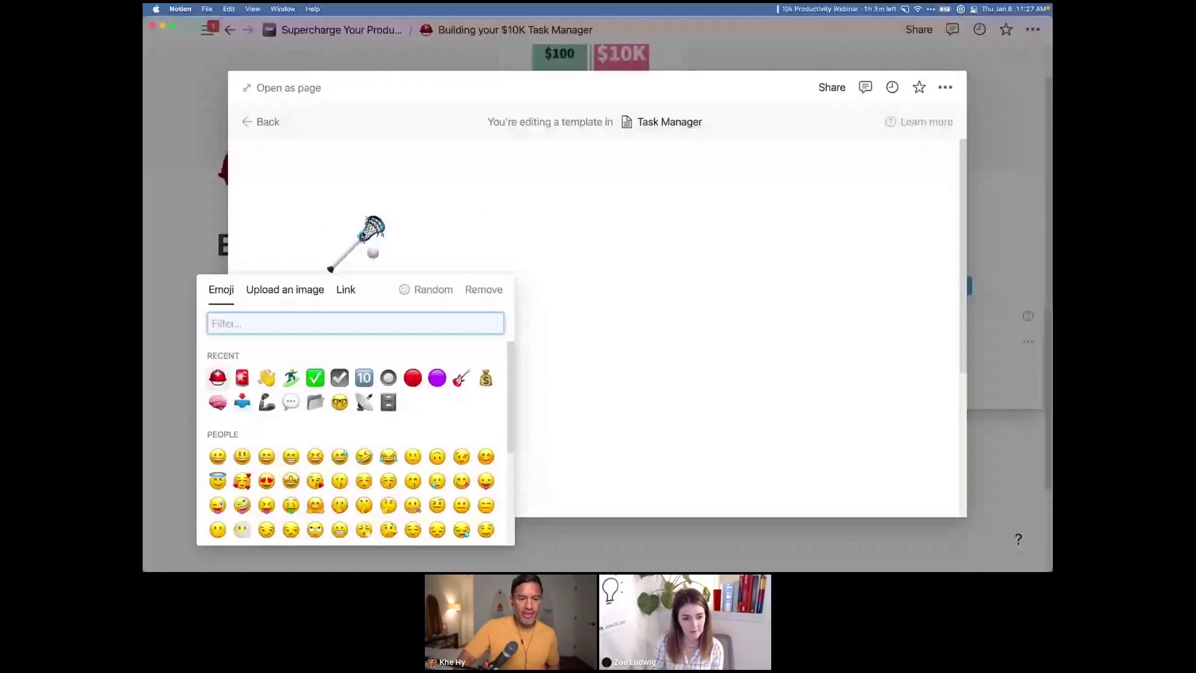
click(436, 290)
scroll(473, 336, down, 2)
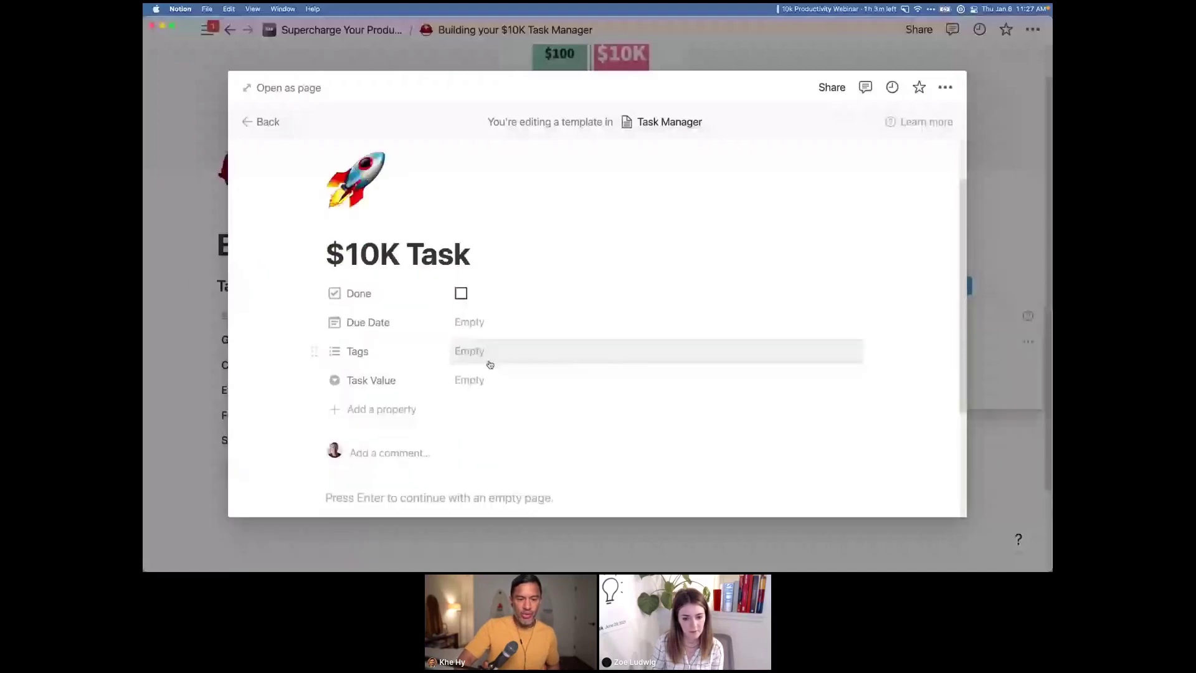
- Set the template's Task Value to $10K and close it to return to the task table
click(474, 380)
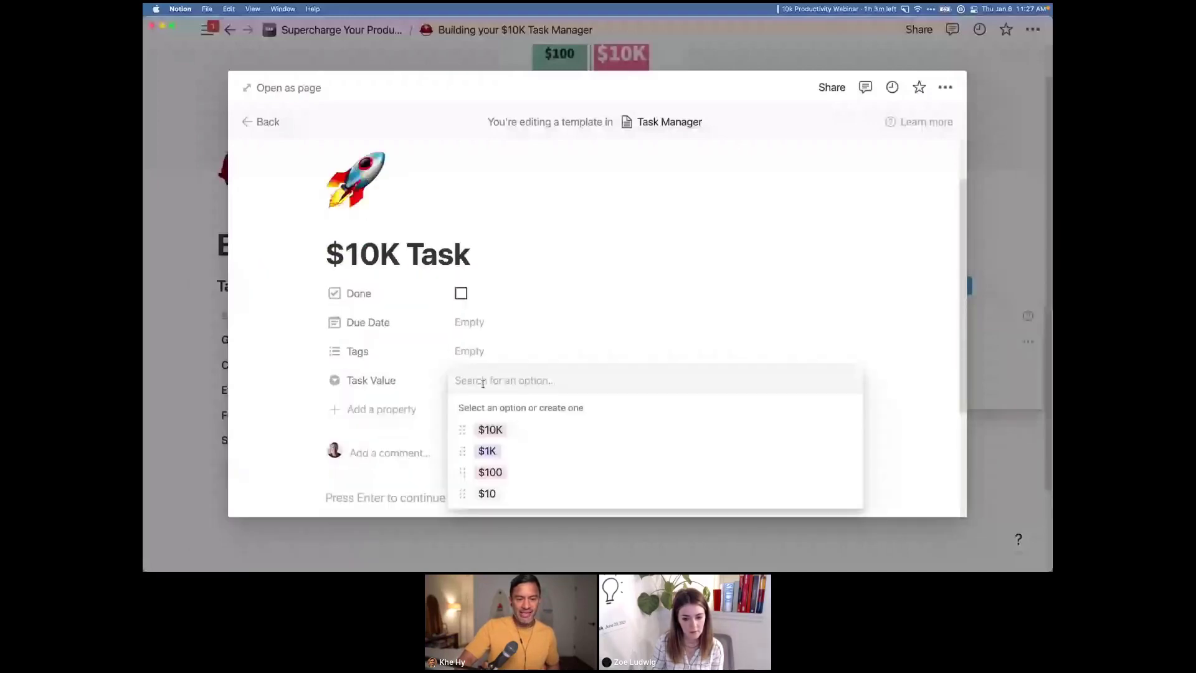
click(490, 429)
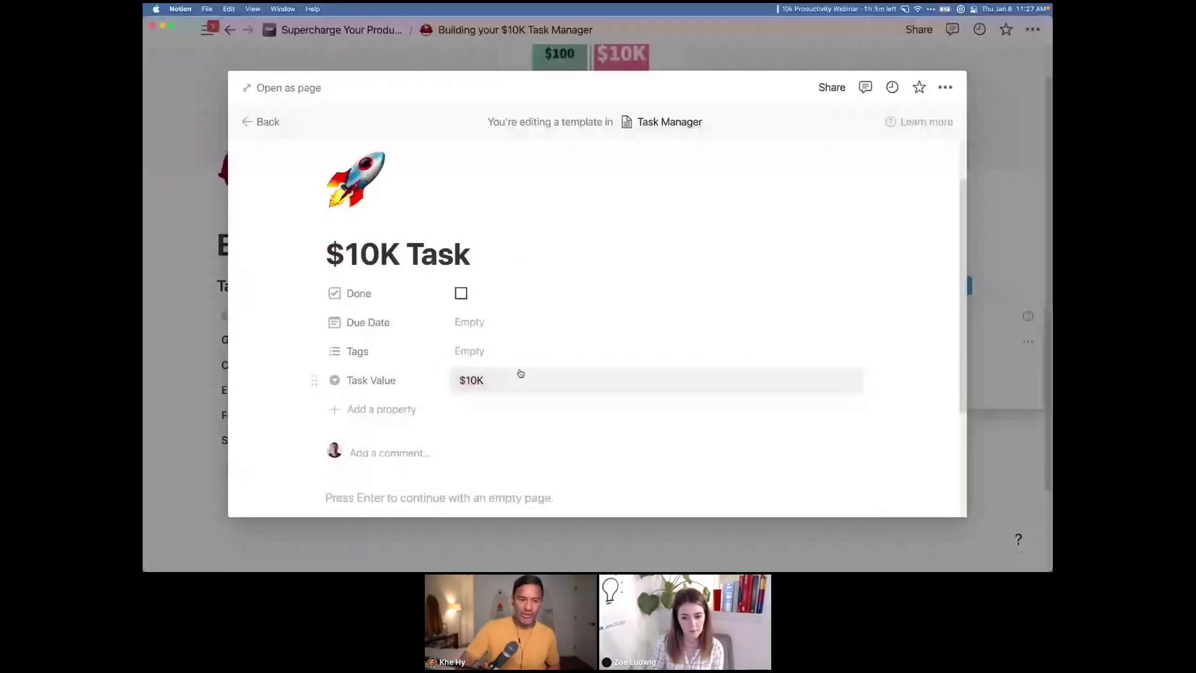
click(208, 310)
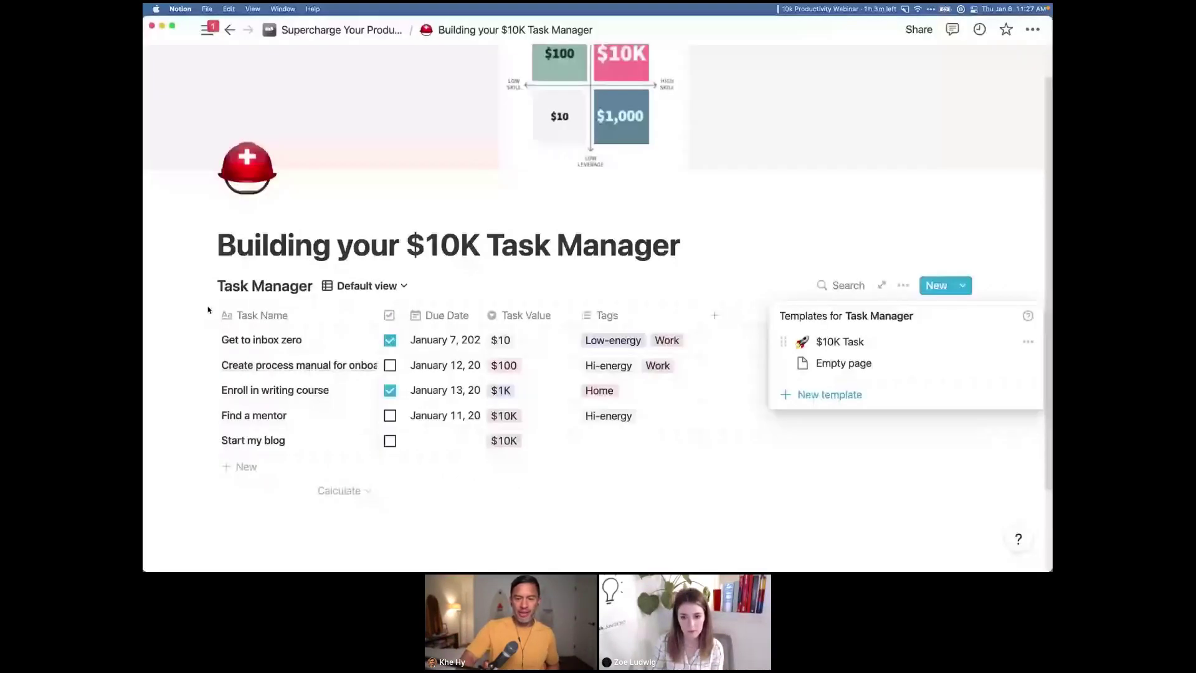
click(208, 310)
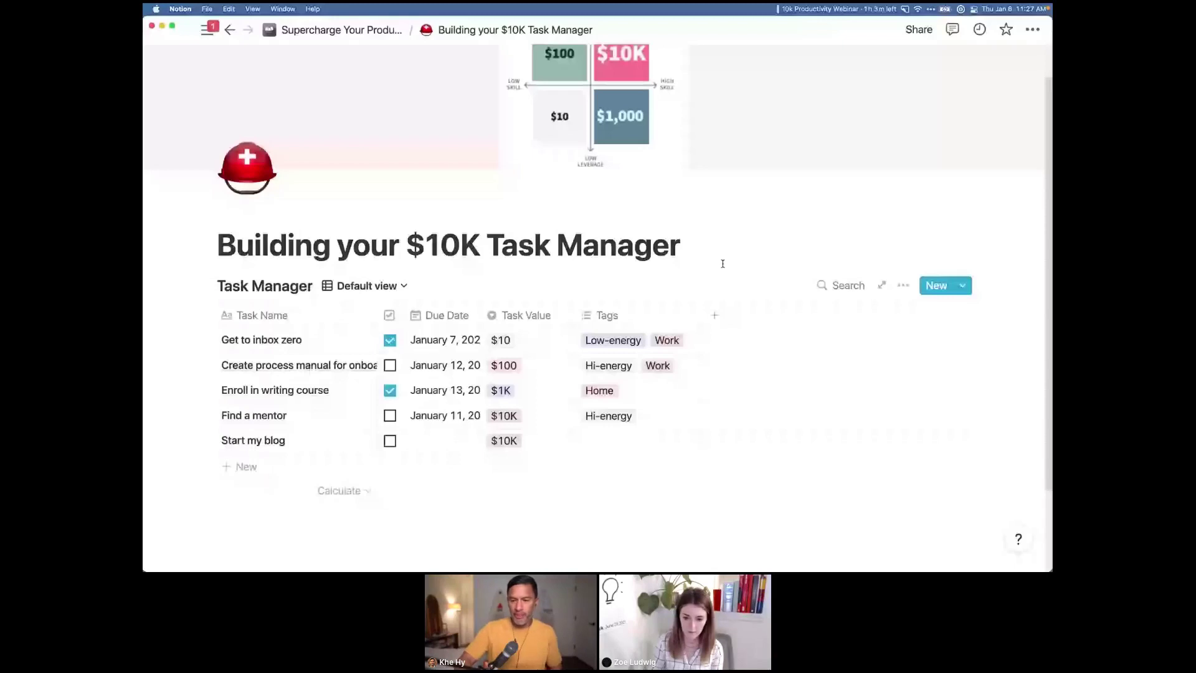
- Create a task from the $10K Task template, name it "Study for GMAT" and return to the table
click(962, 288)
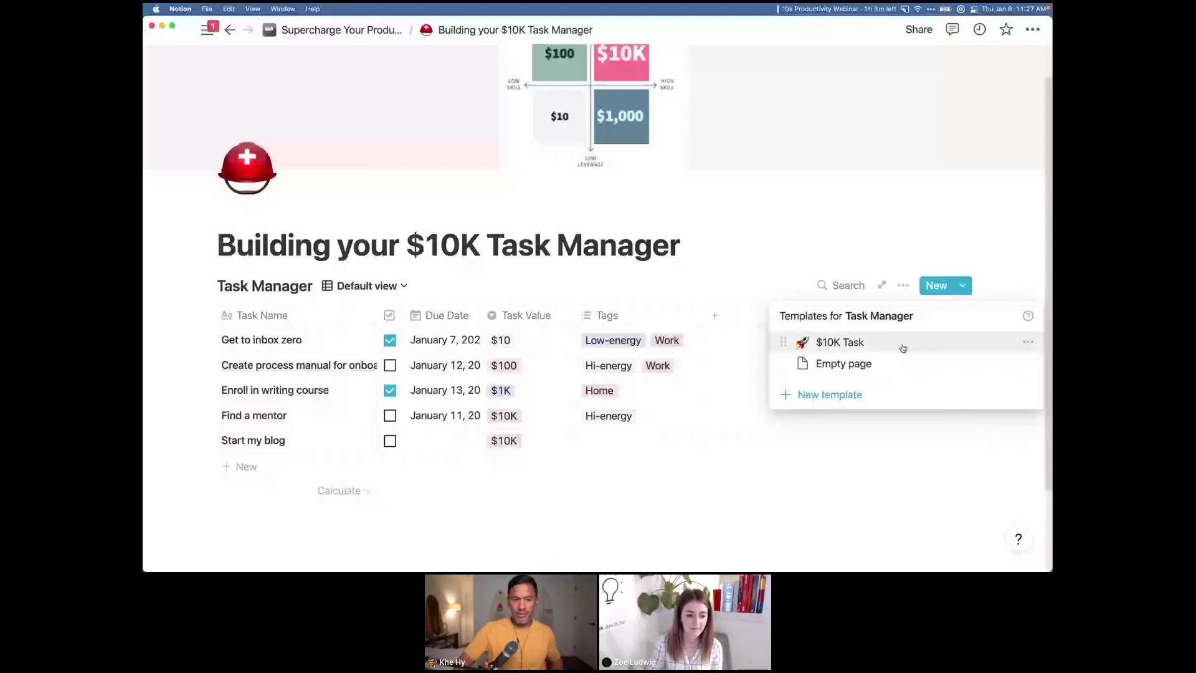
click(881, 342)
click(482, 287)
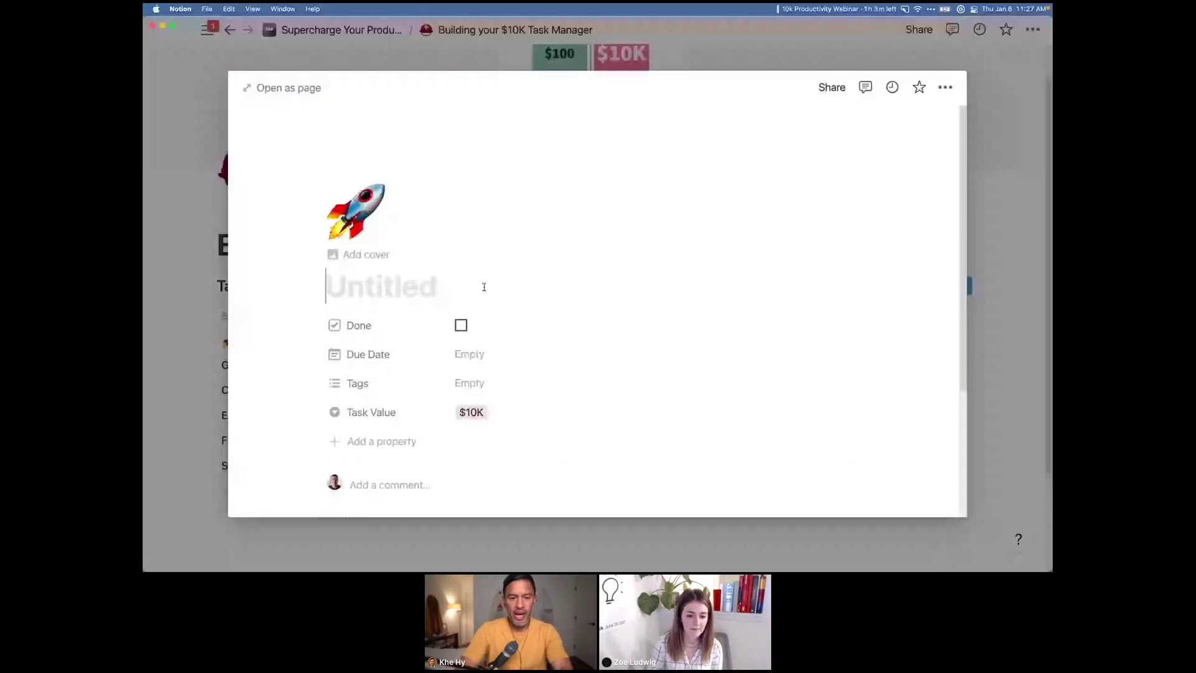
text(Study for GMAT)
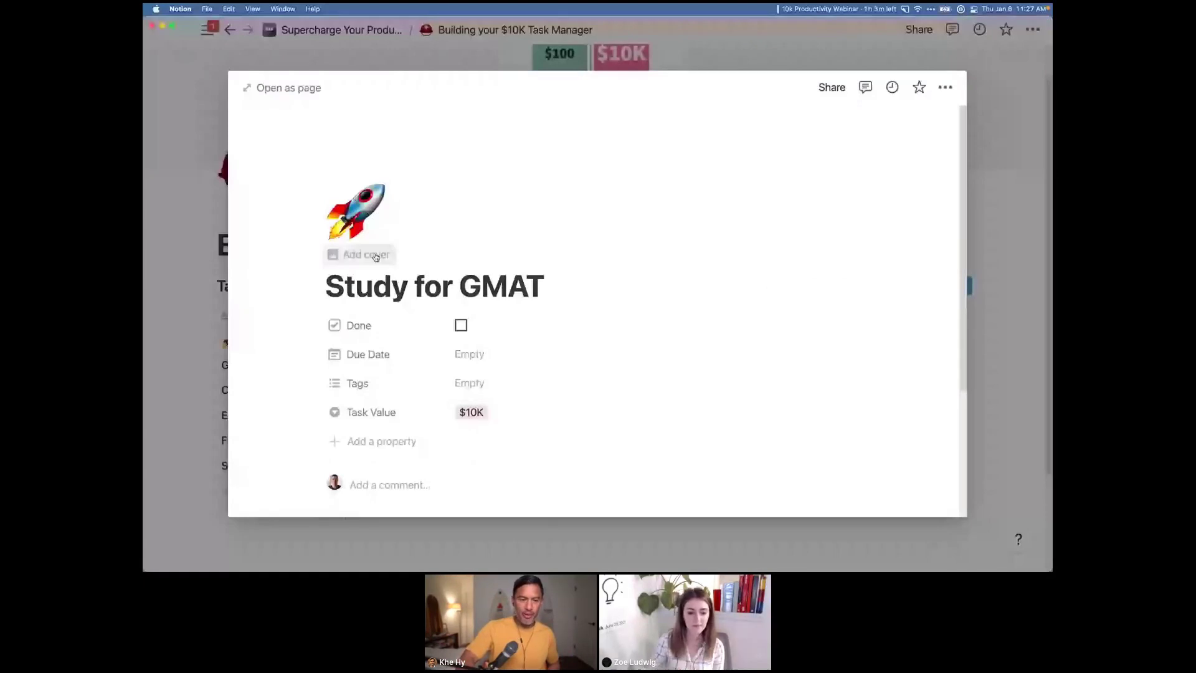
click(217, 335)
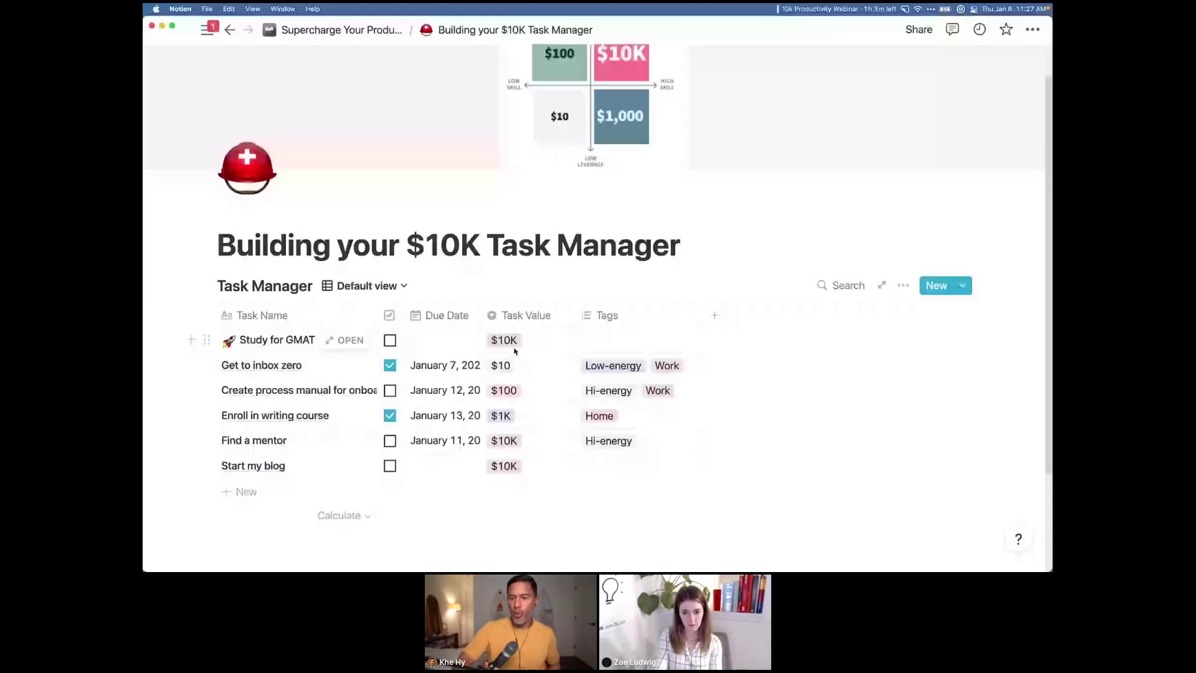
- Create a new Task Manager template titled "$10 task" with its Task Value set to $10
click(962, 286)
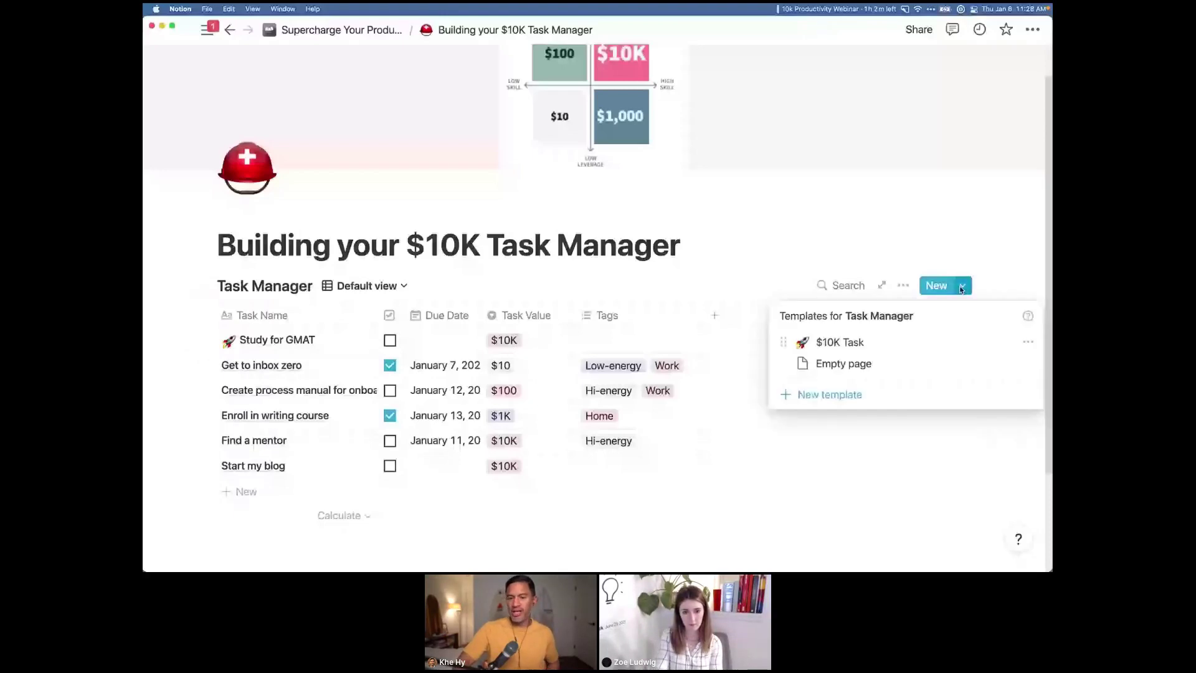
click(875, 395)
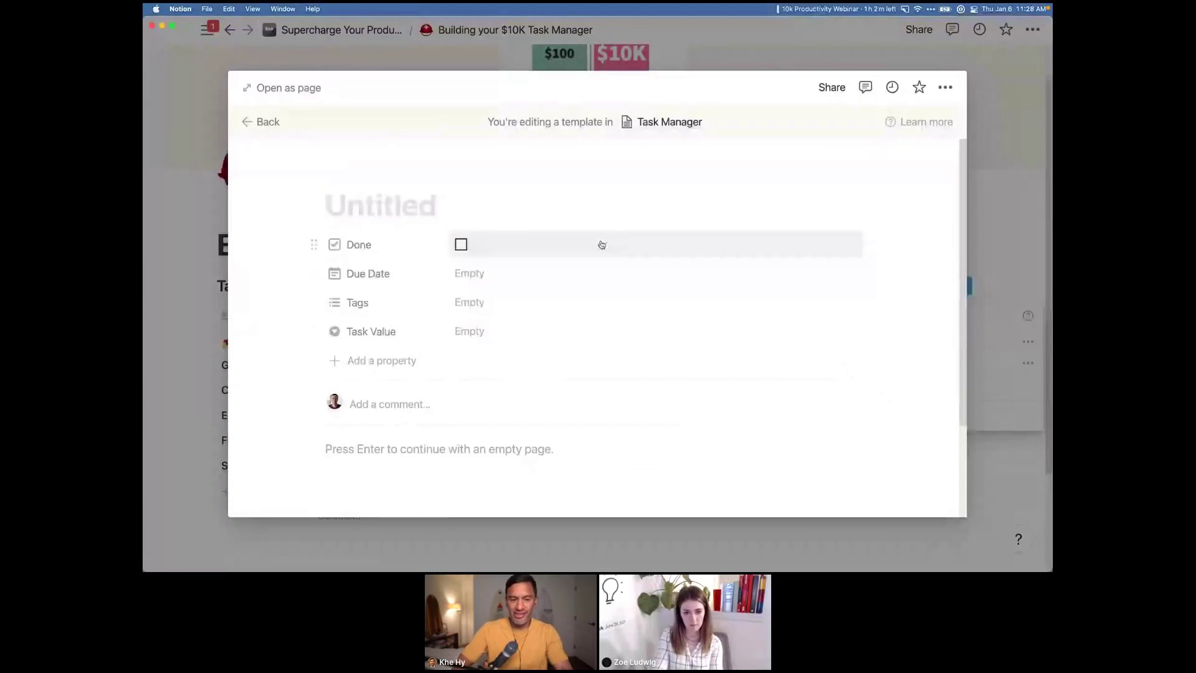
text(10)
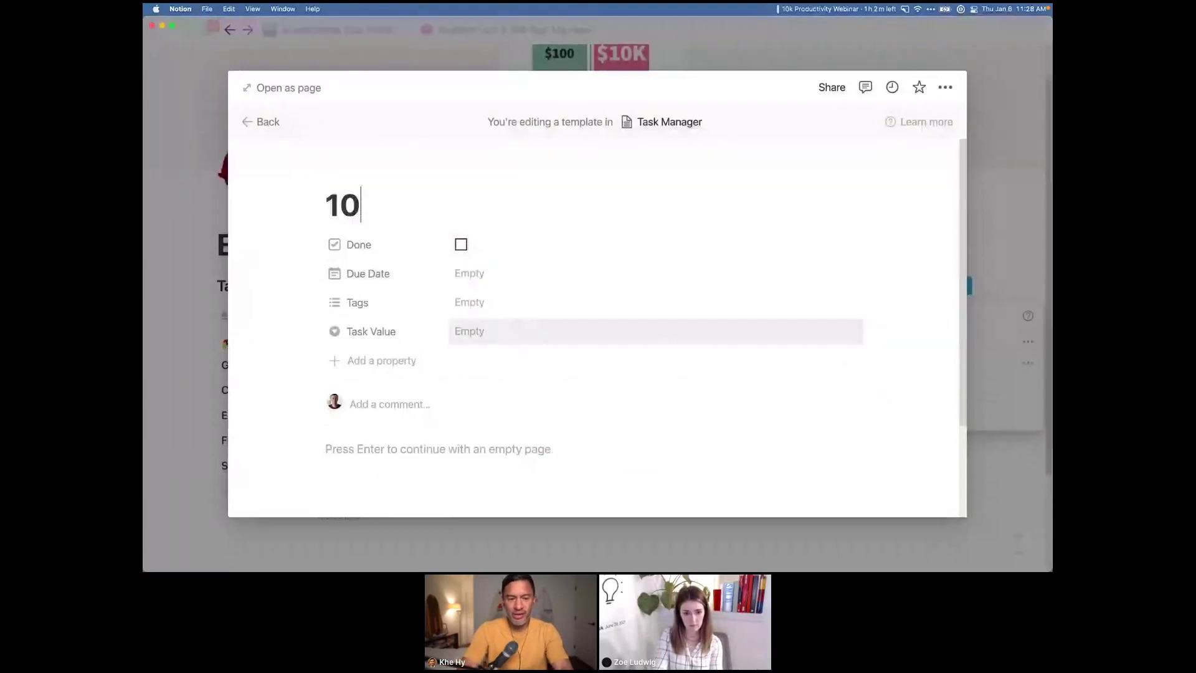
key(BackSpace)
key(BackSpace)
text($10 task)
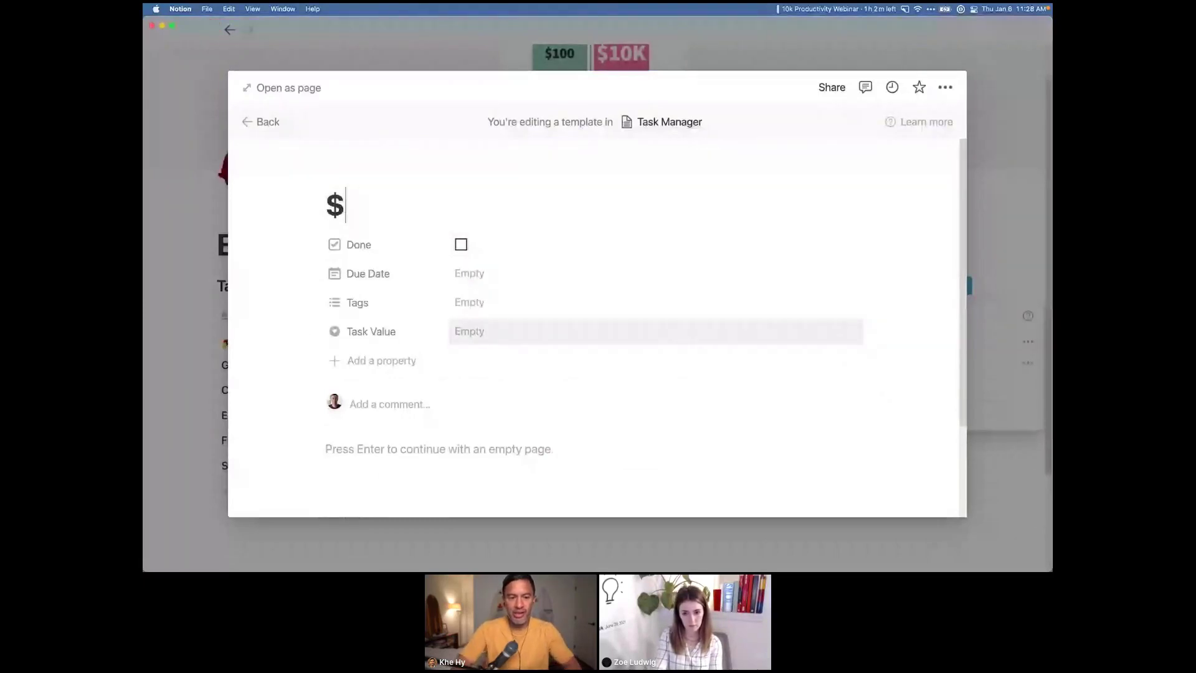
click(542, 341)
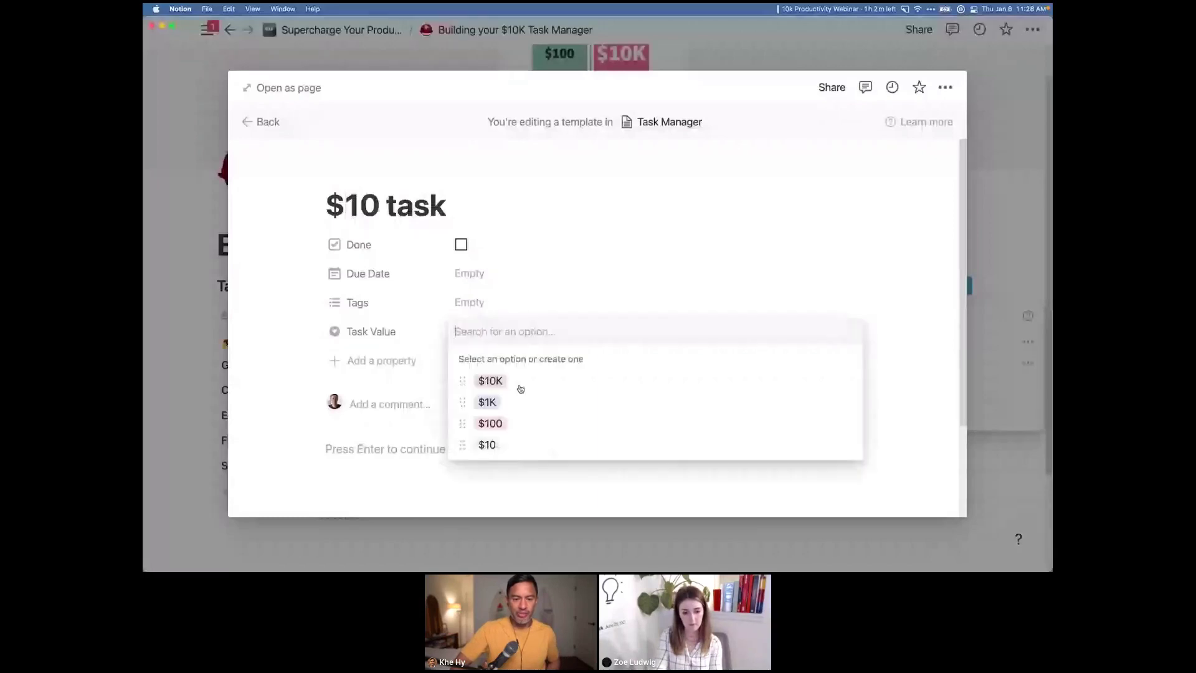
click(489, 443)
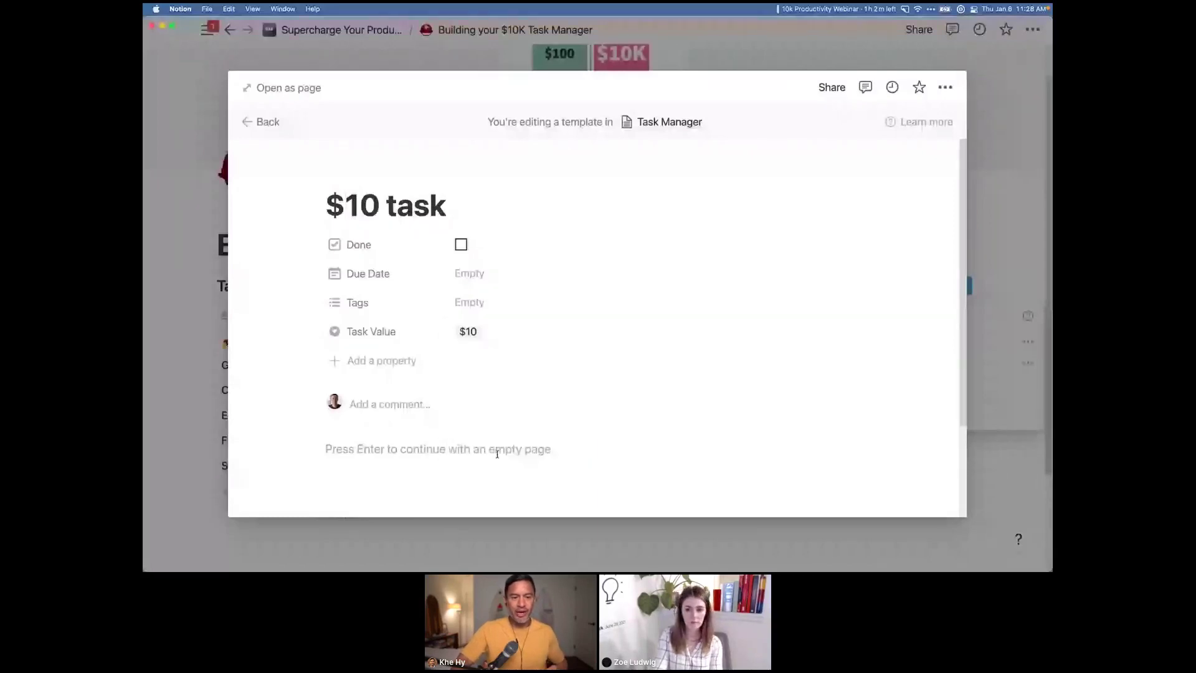
- Give the $10 task template a shrugging person icon and close it to return to the task table
click(352, 169)
click(350, 250)
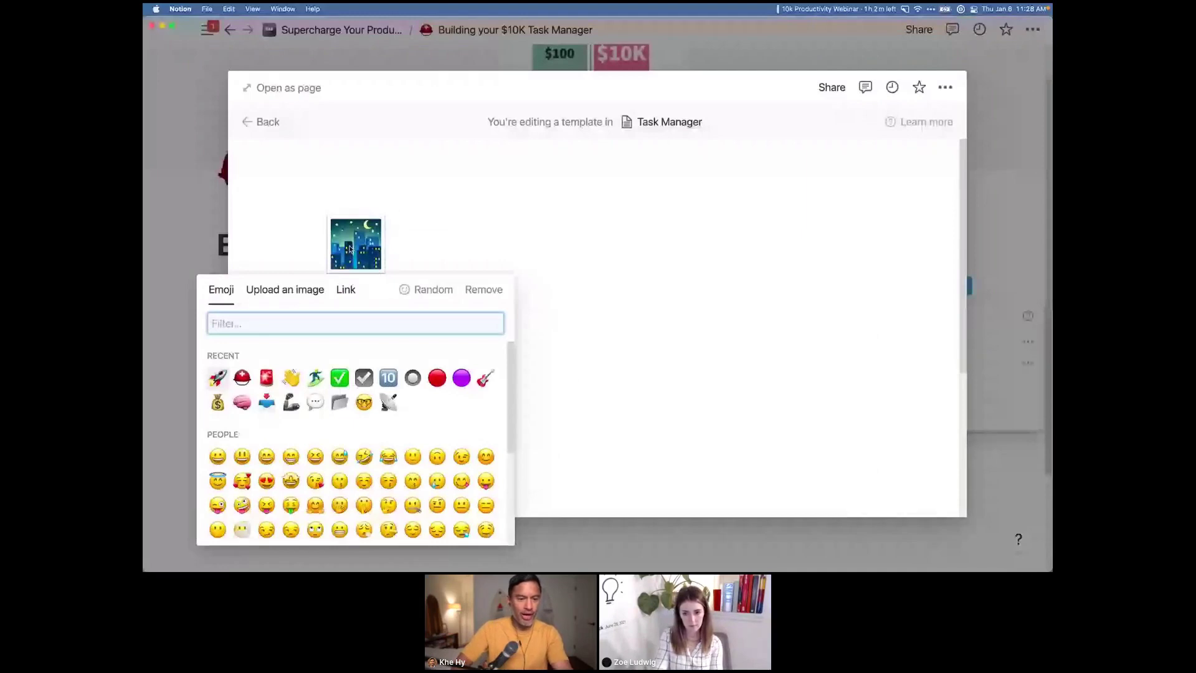
text(confu)
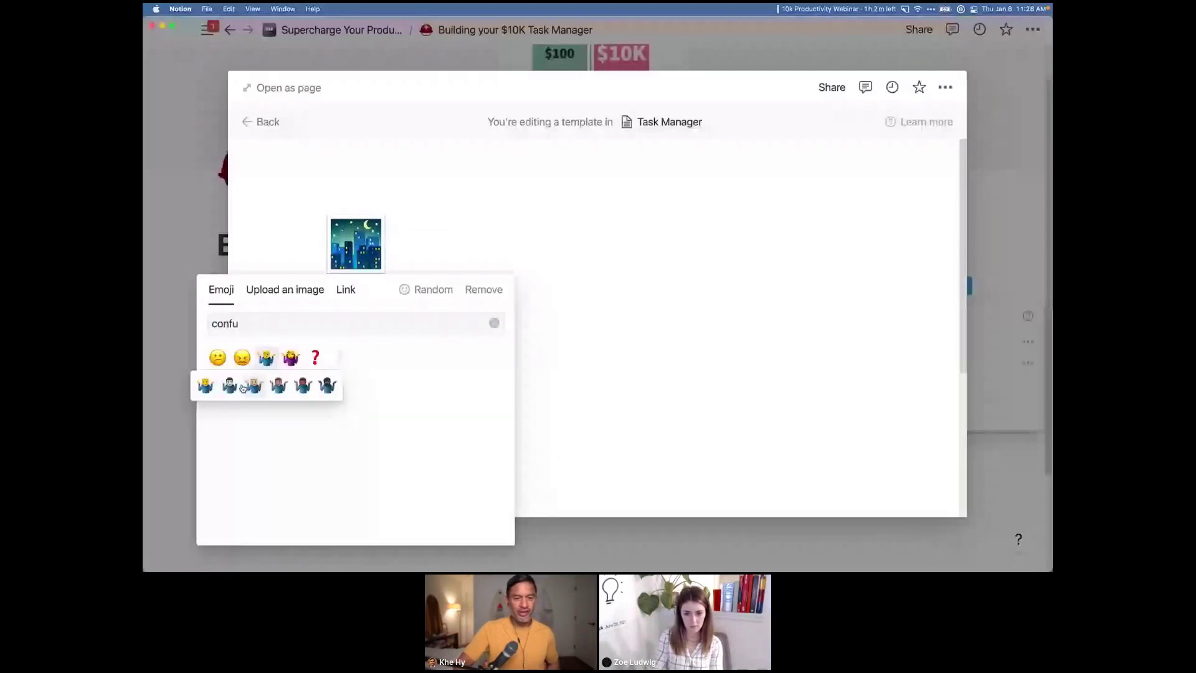
click(268, 358)
scroll(427, 249, down, 2)
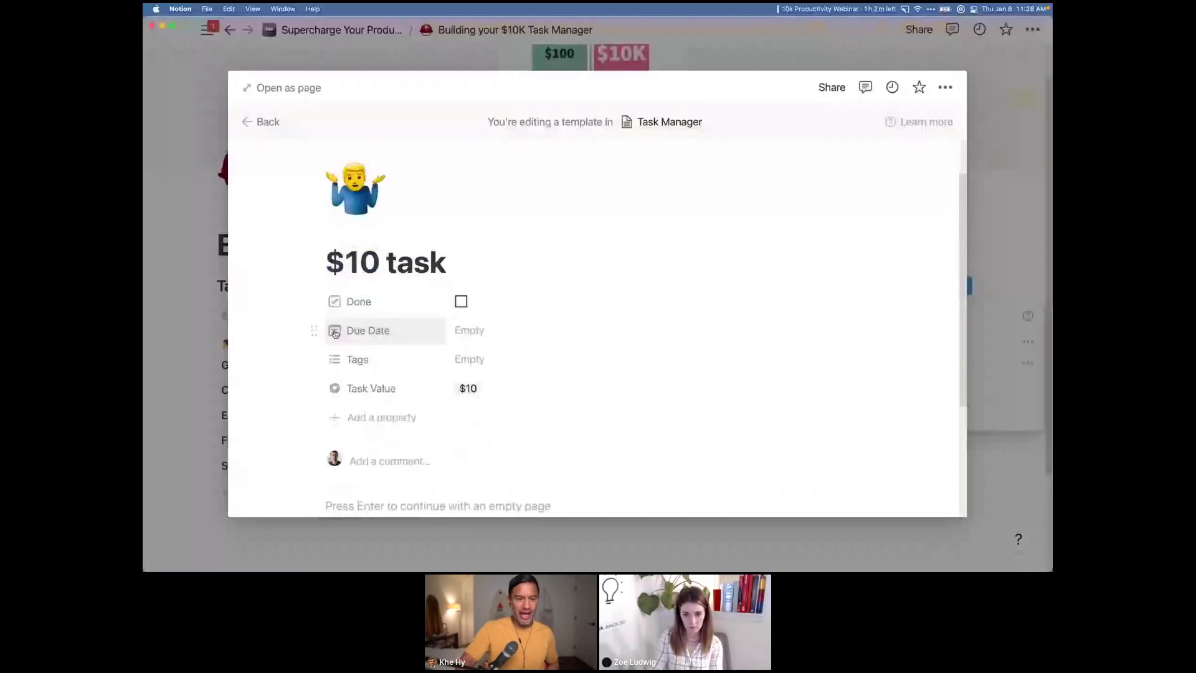
click(192, 287)
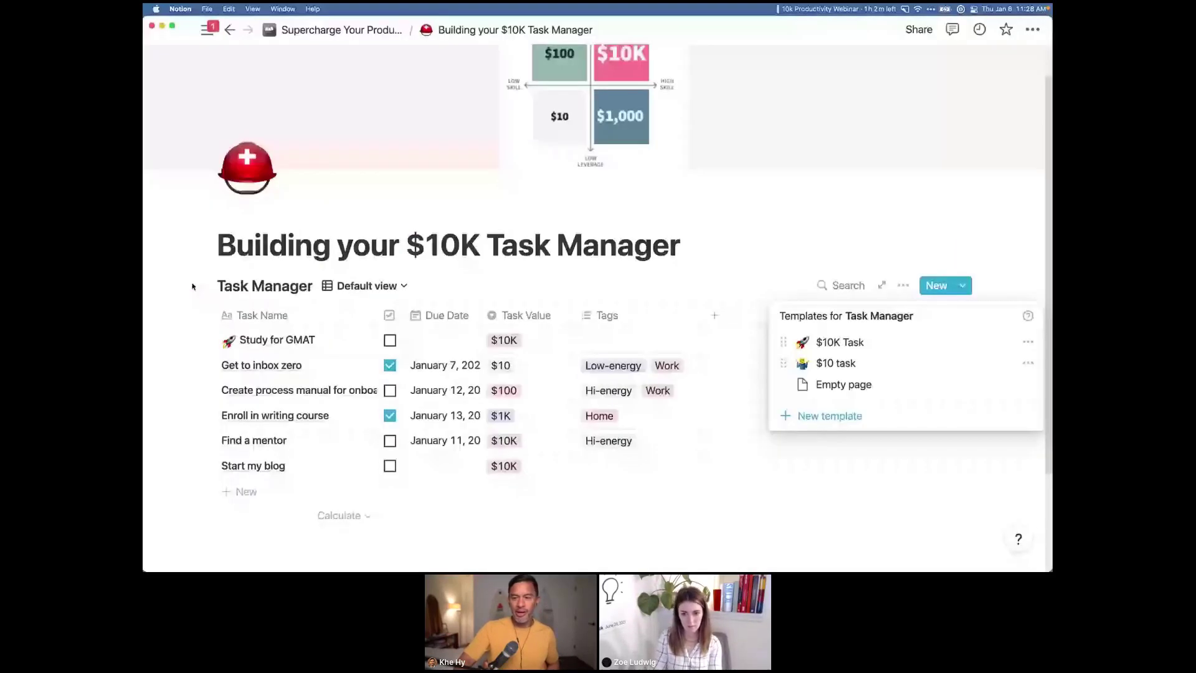
- Create a task from the $10 task template and name it "Update driver's license"
click(962, 286)
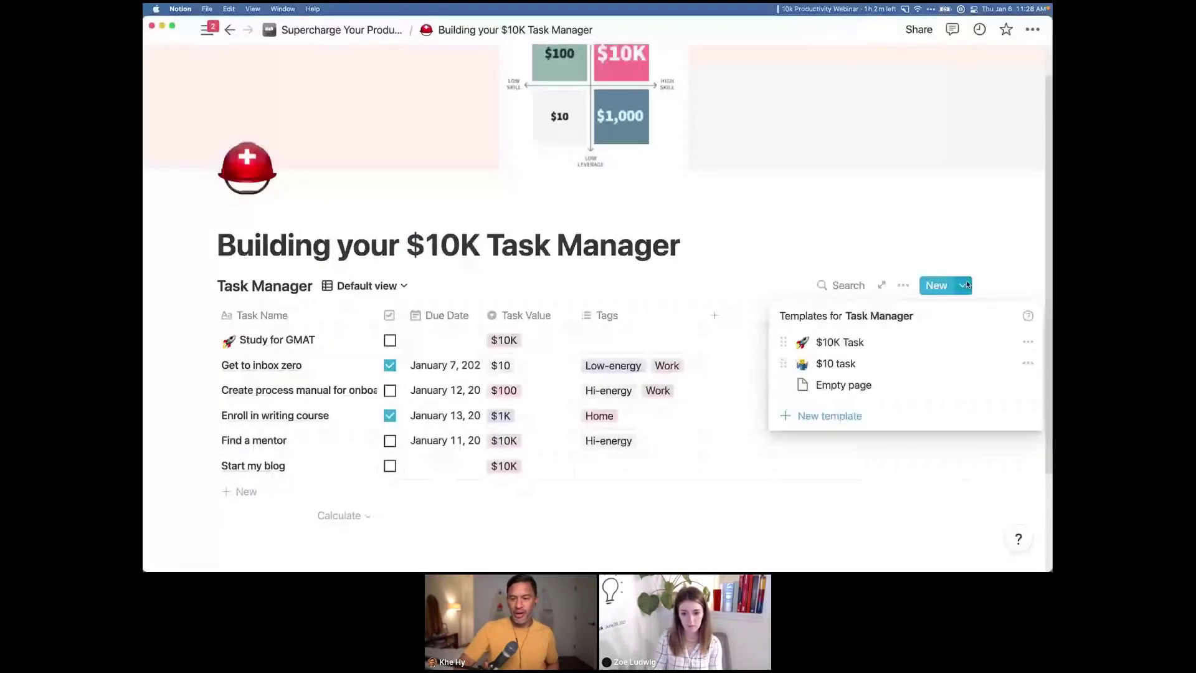
click(901, 363)
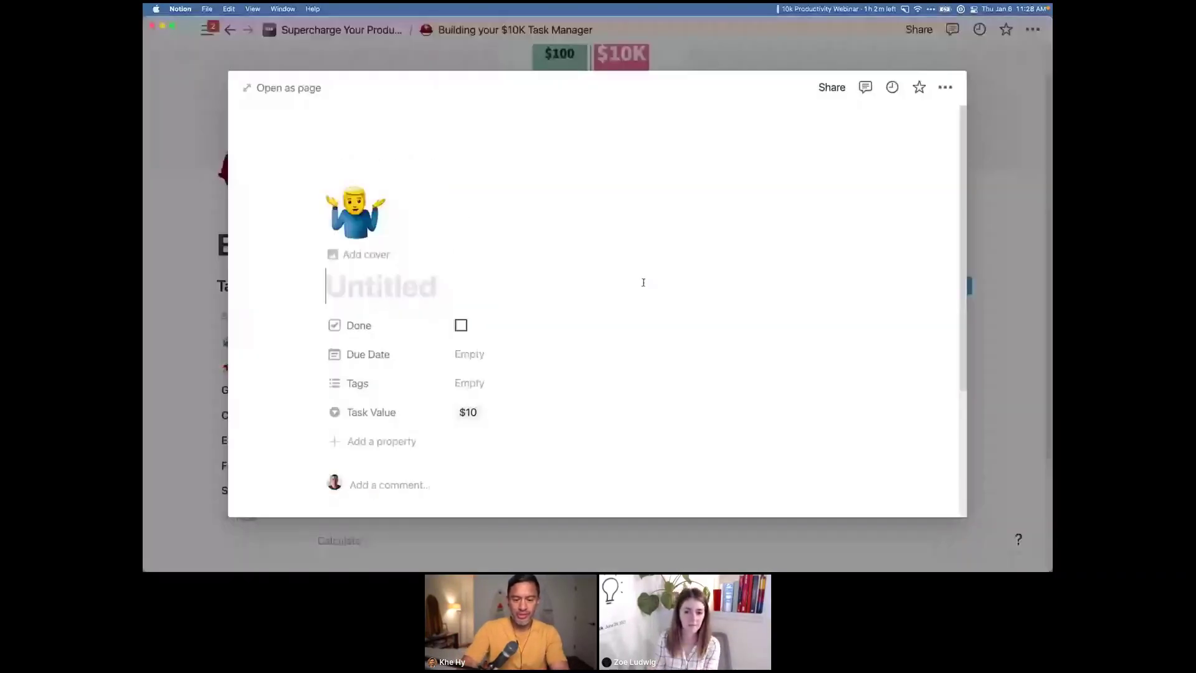
text(Update d)
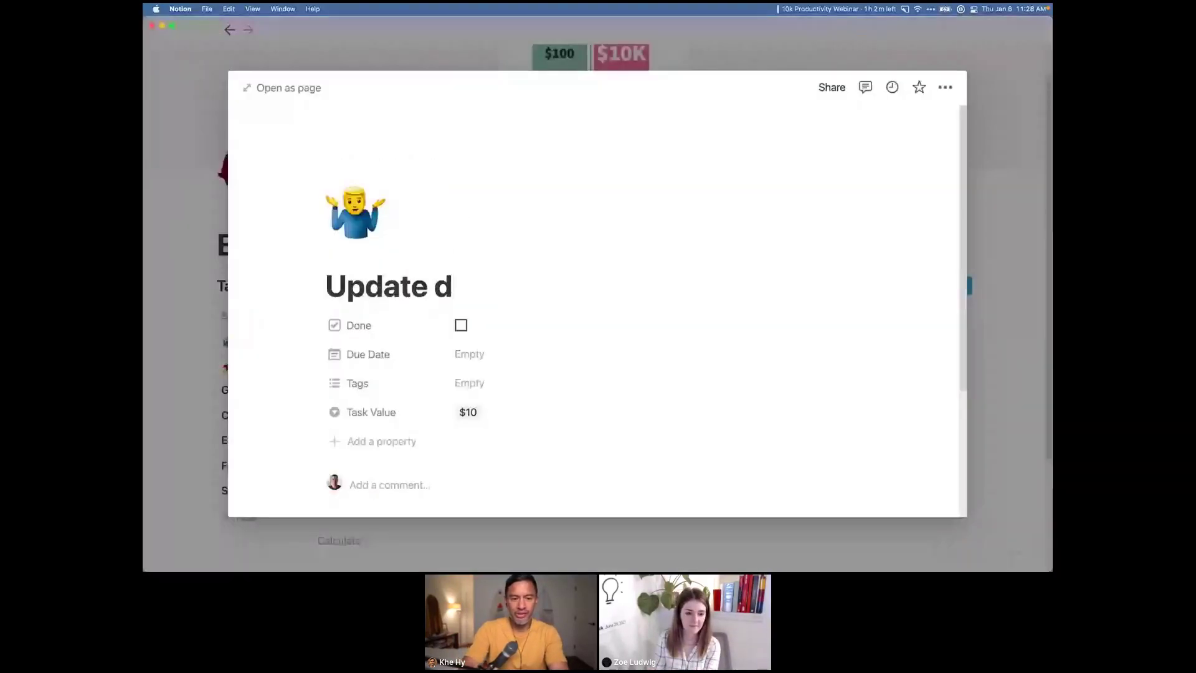
text(river's license)
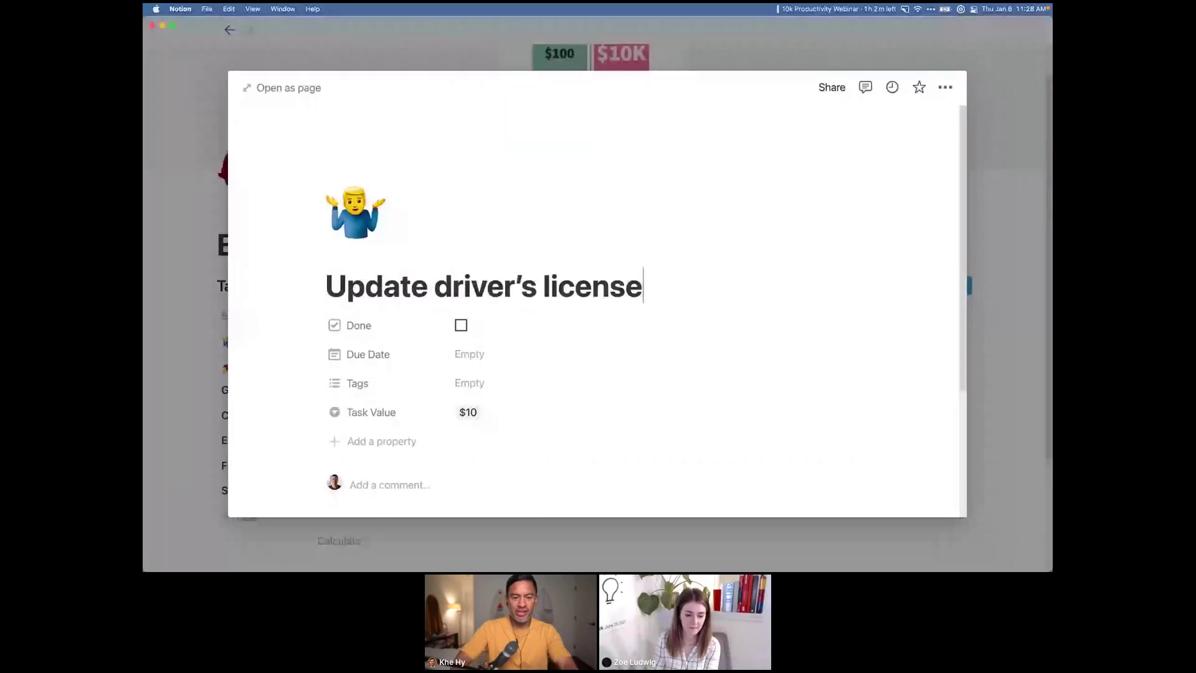
- Tag the driver's license task as Low-energy and Home, and close it to return to the table
click(507, 383)
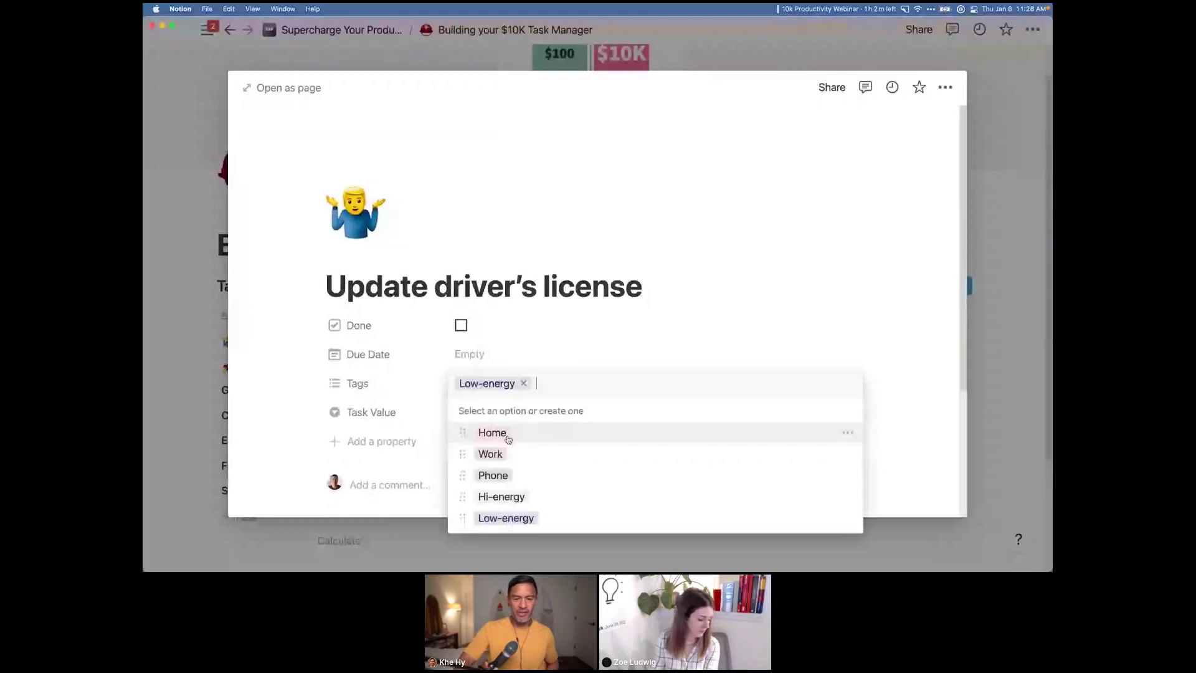
click(502, 431)
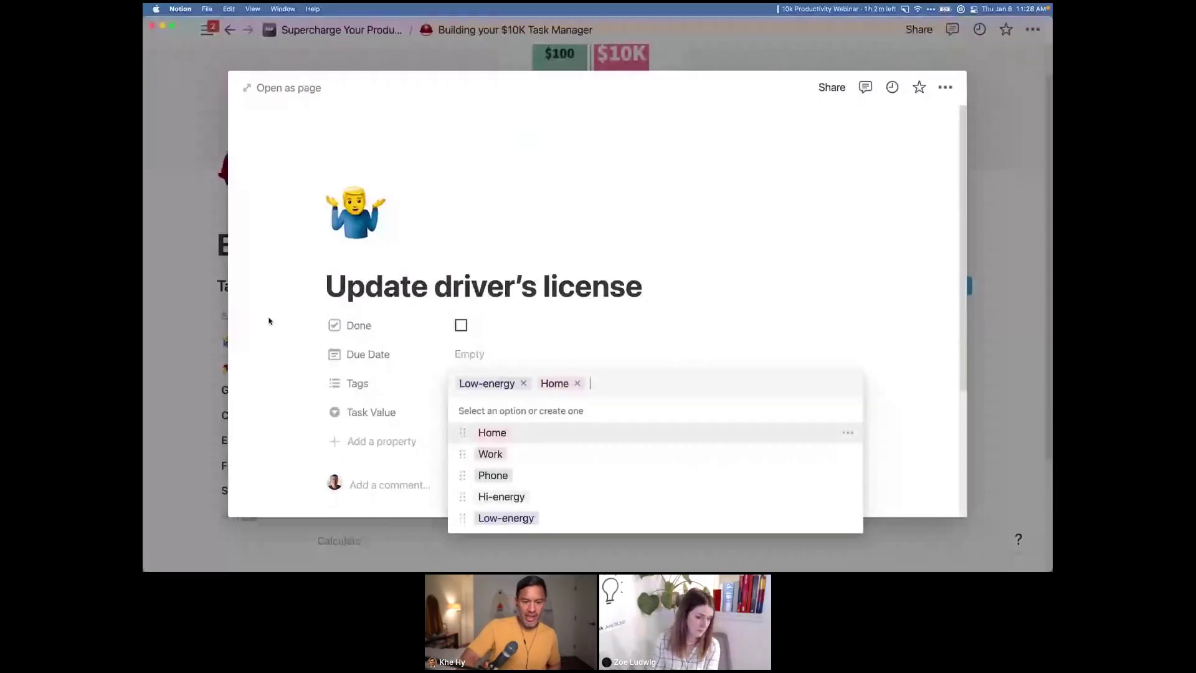
key(Escape)
key(Escape)
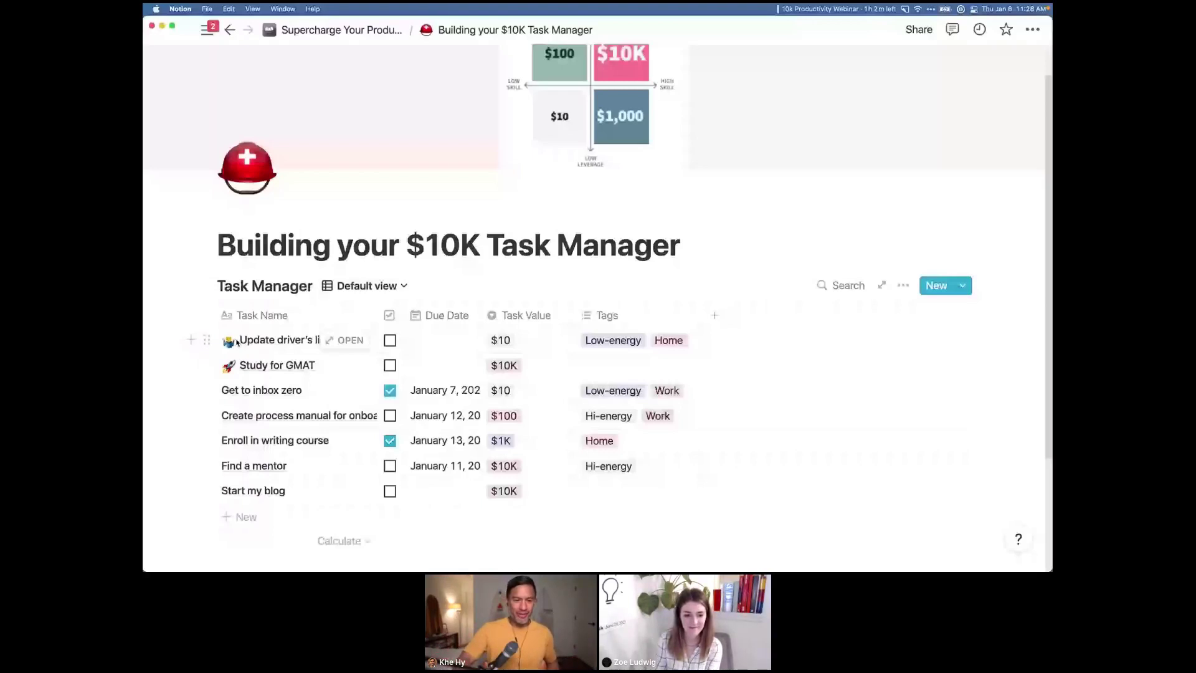
- Switch the Task Manager database to the Kanban View
click(367, 285)
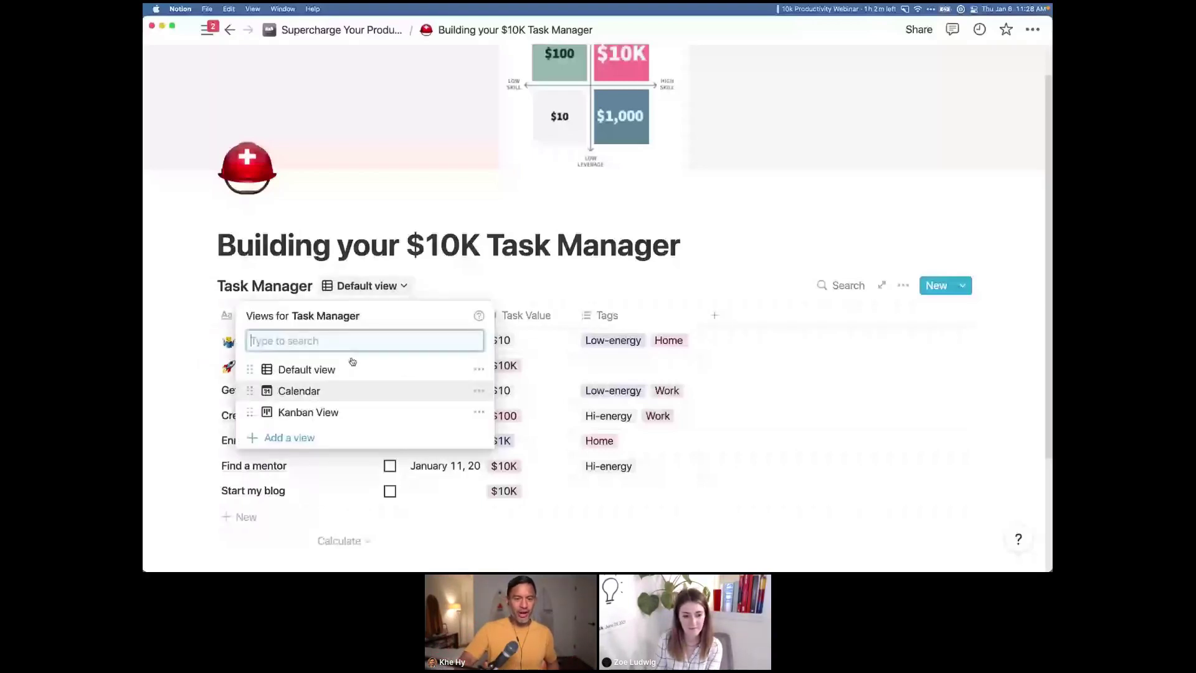
click(339, 391)
click(333, 410)
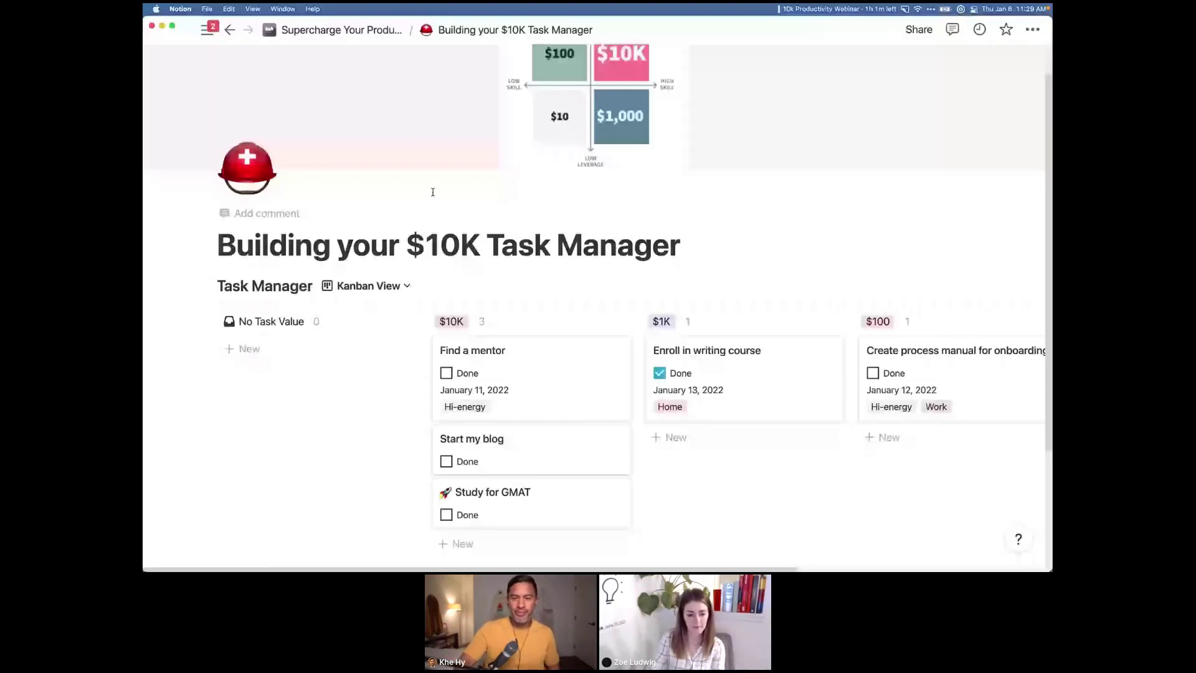
- Open the "Your $10K Task Manager" page from the parent page and look over its Quick Capture, library and projects sections
click(357, 32)
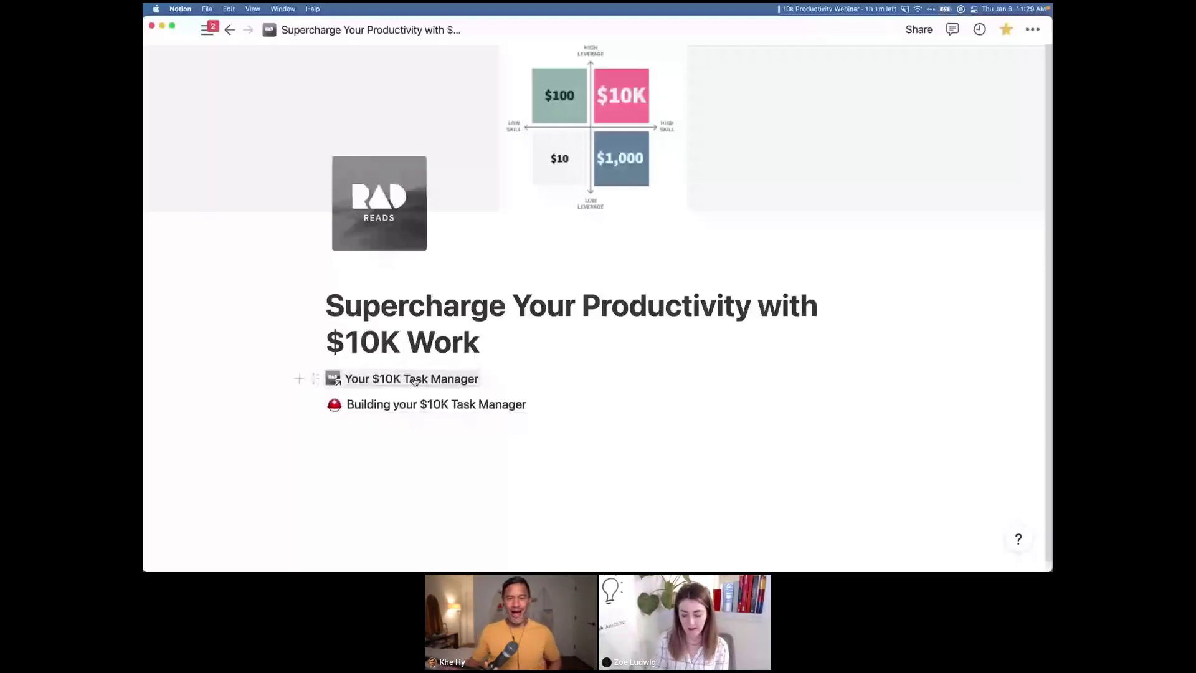
click(414, 379)
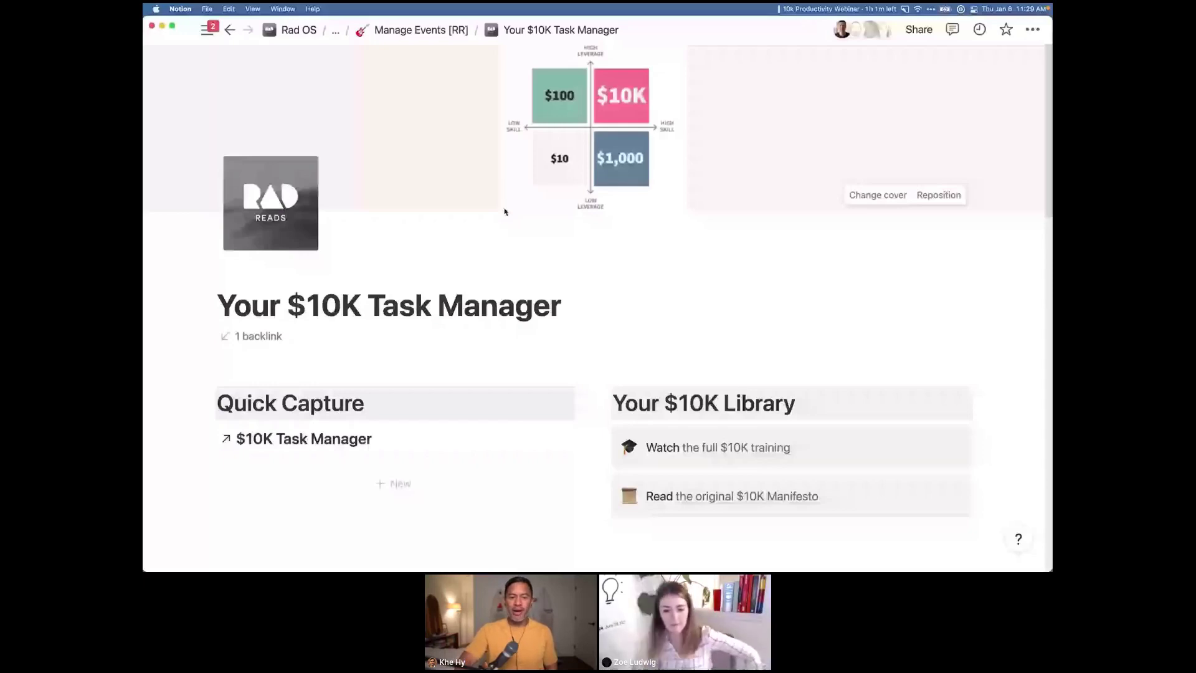
scroll(505, 212, down, 3)
scroll(505, 208, down, 1)
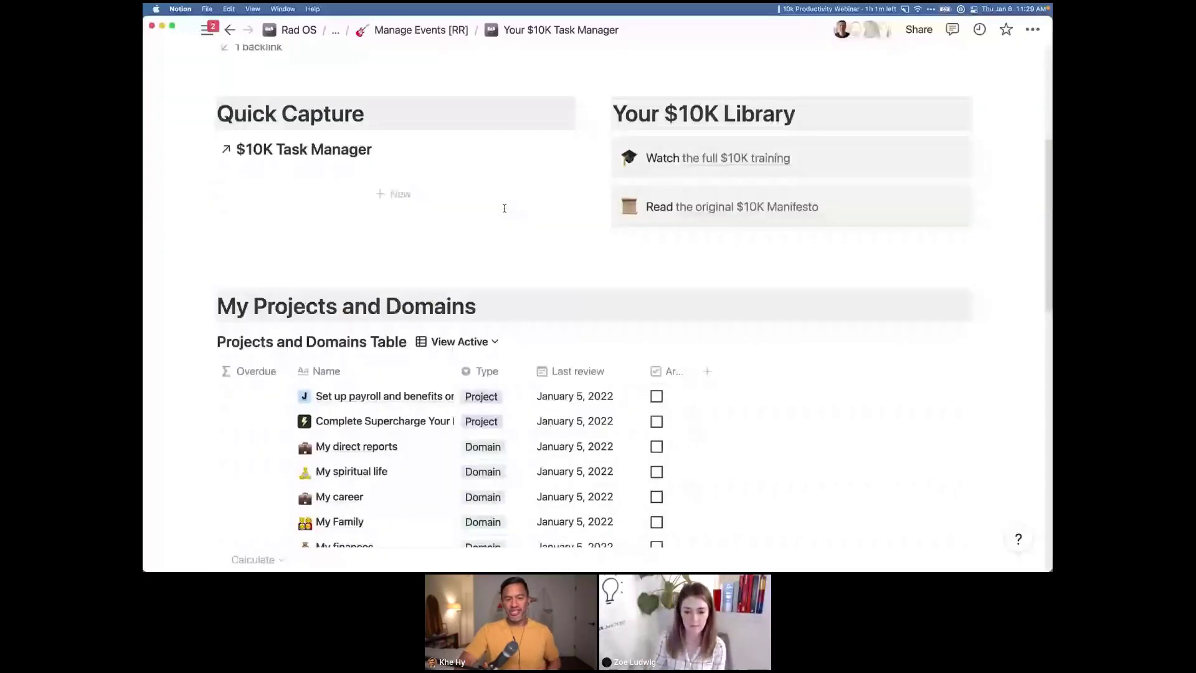
scroll(504, 208, down, 1)
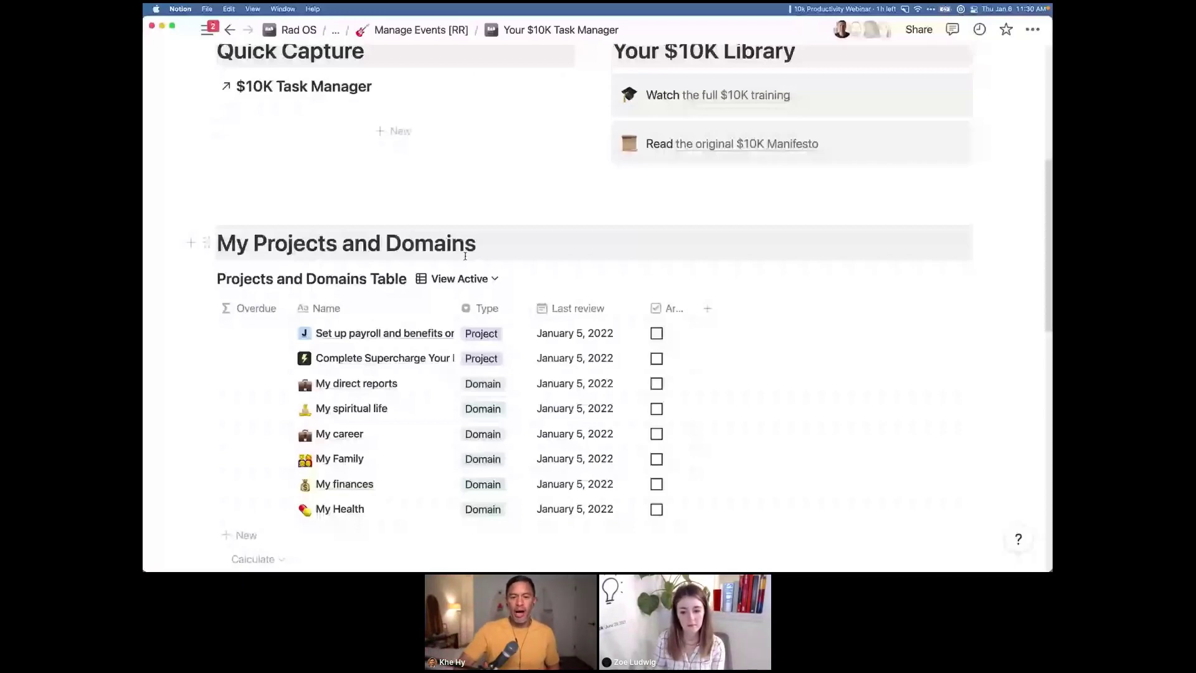
- Look at the templates available for the Projects and Domains Table and close the list
scroll(534, 286, down, 2)
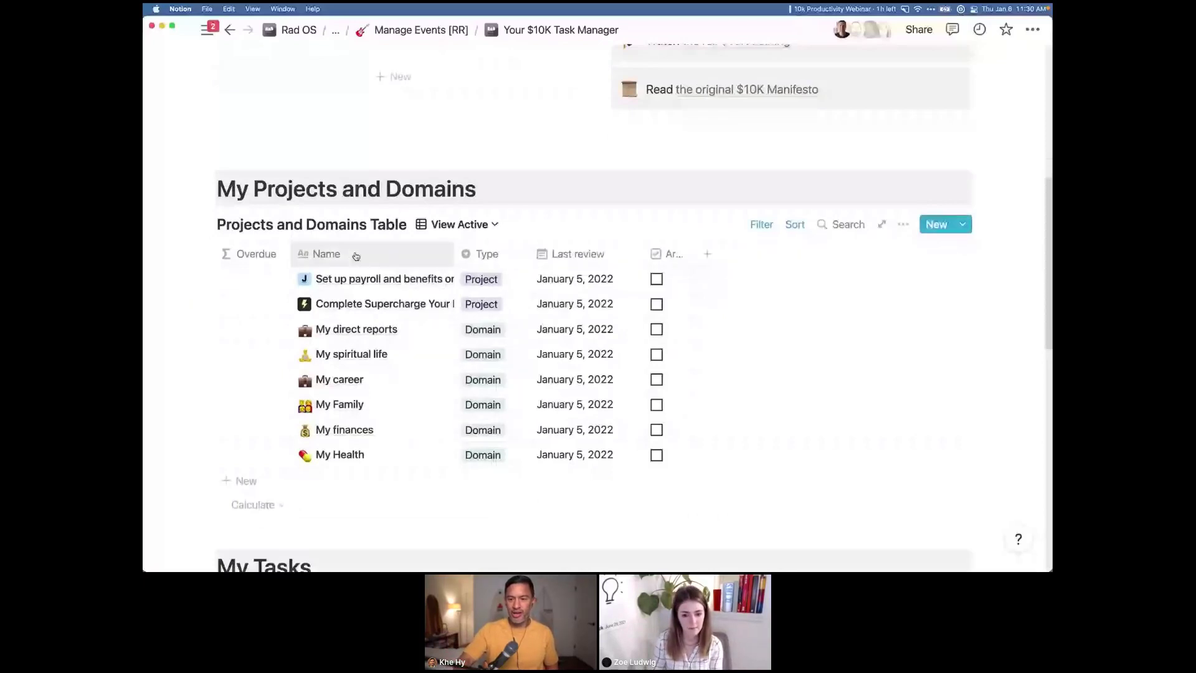
click(963, 226)
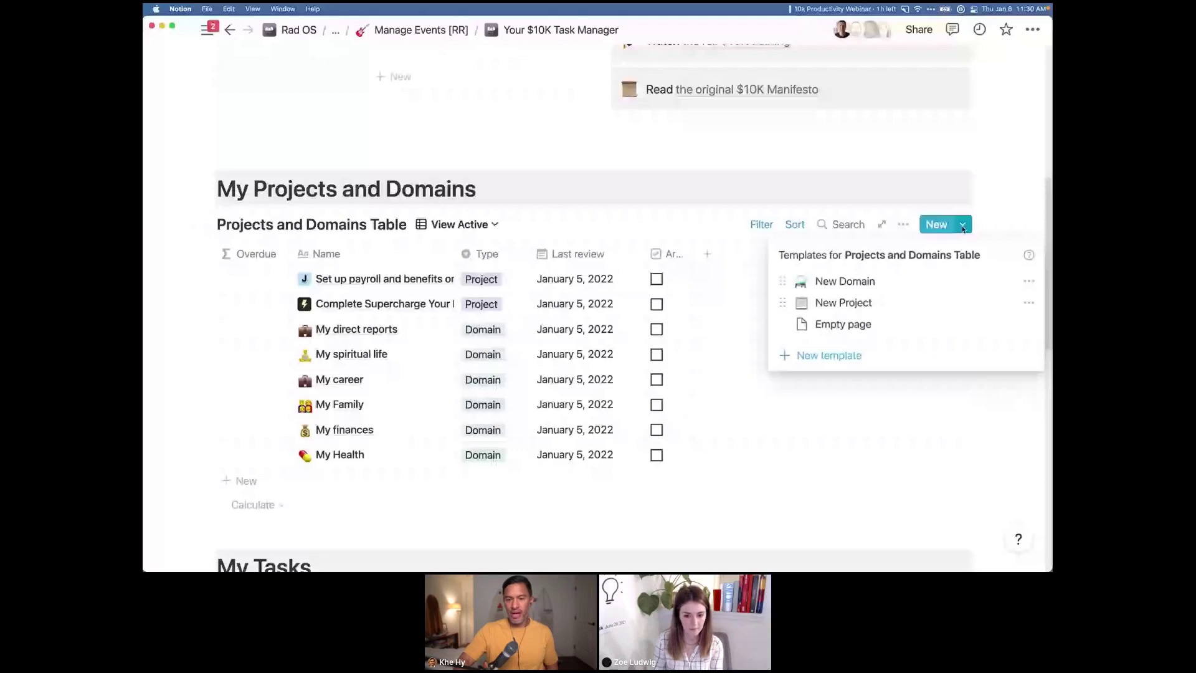
click(773, 201)
- Examine the My Tasks table, including the formula behind its Overdue column and its list of task templates
scroll(773, 201, down, 4)
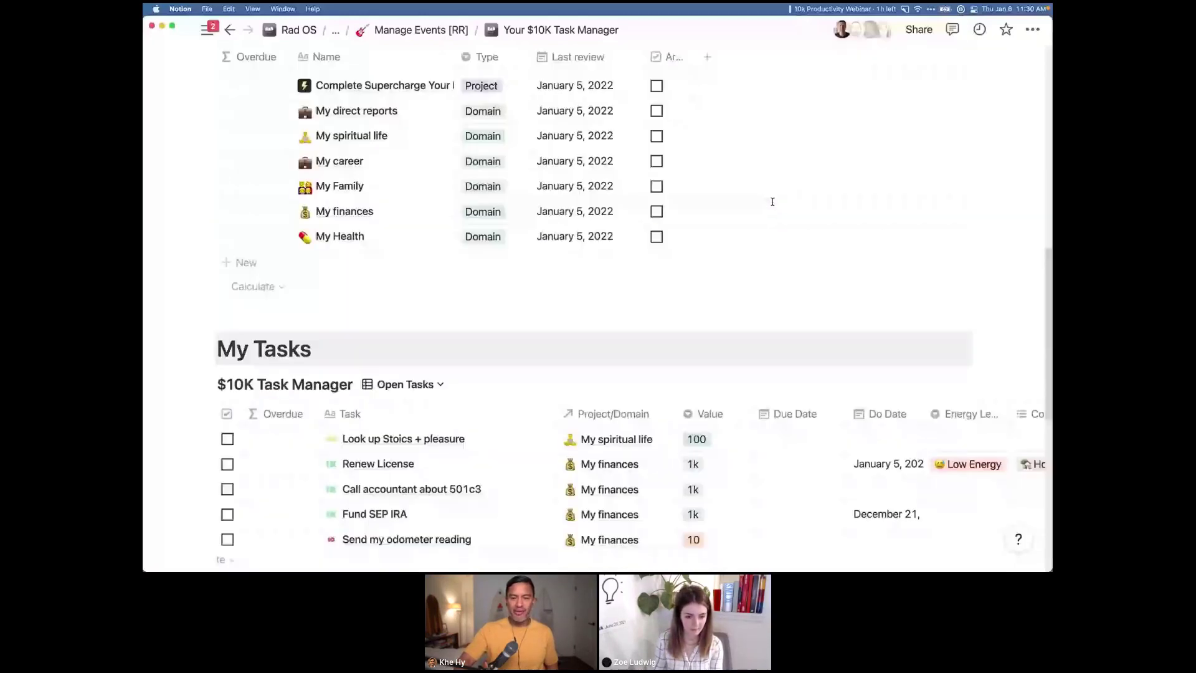
scroll(773, 203, down, 4)
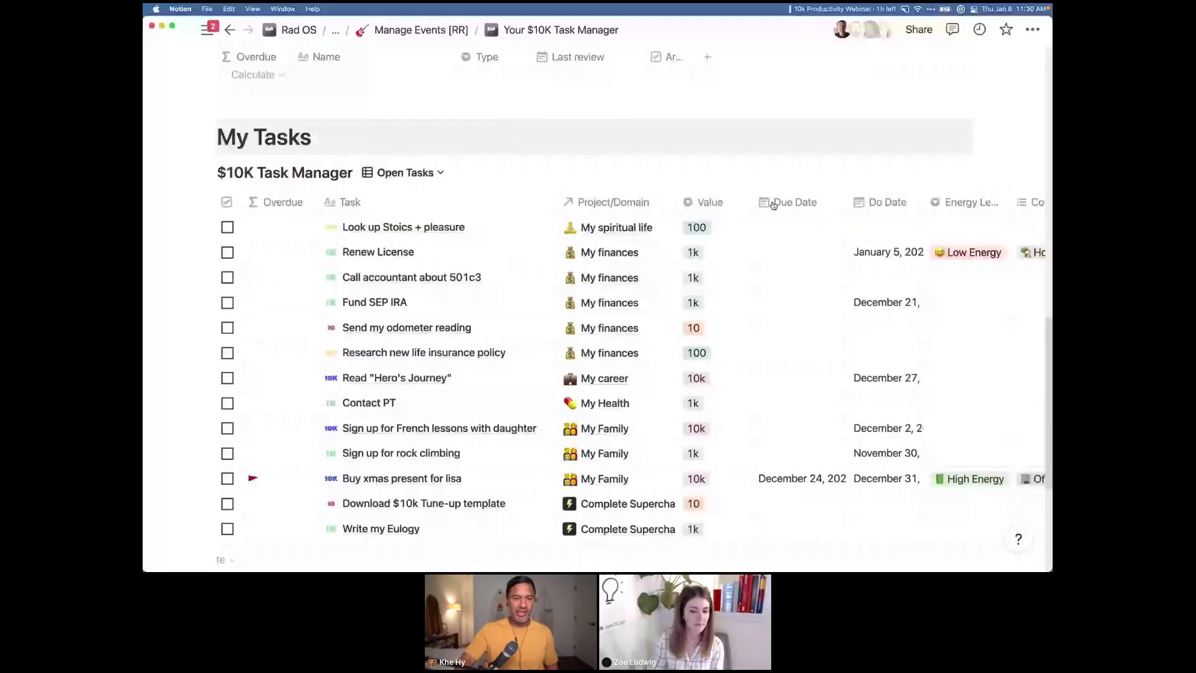
scroll(773, 203, down, 3)
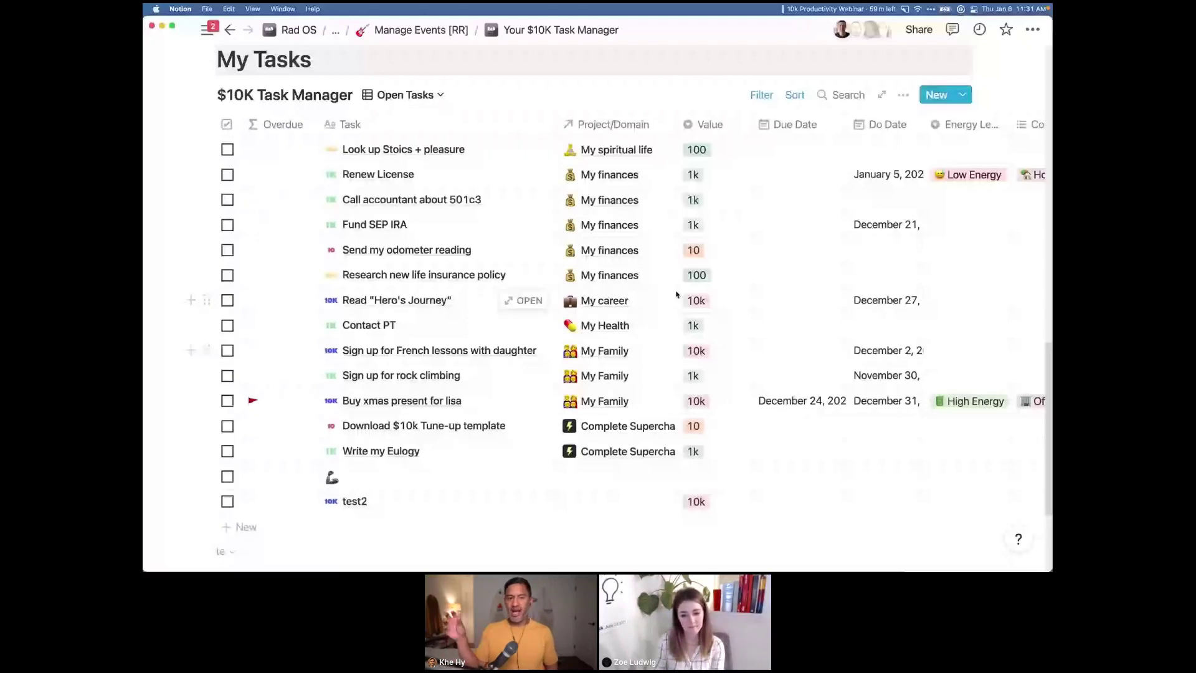
scroll(677, 294, up, 1)
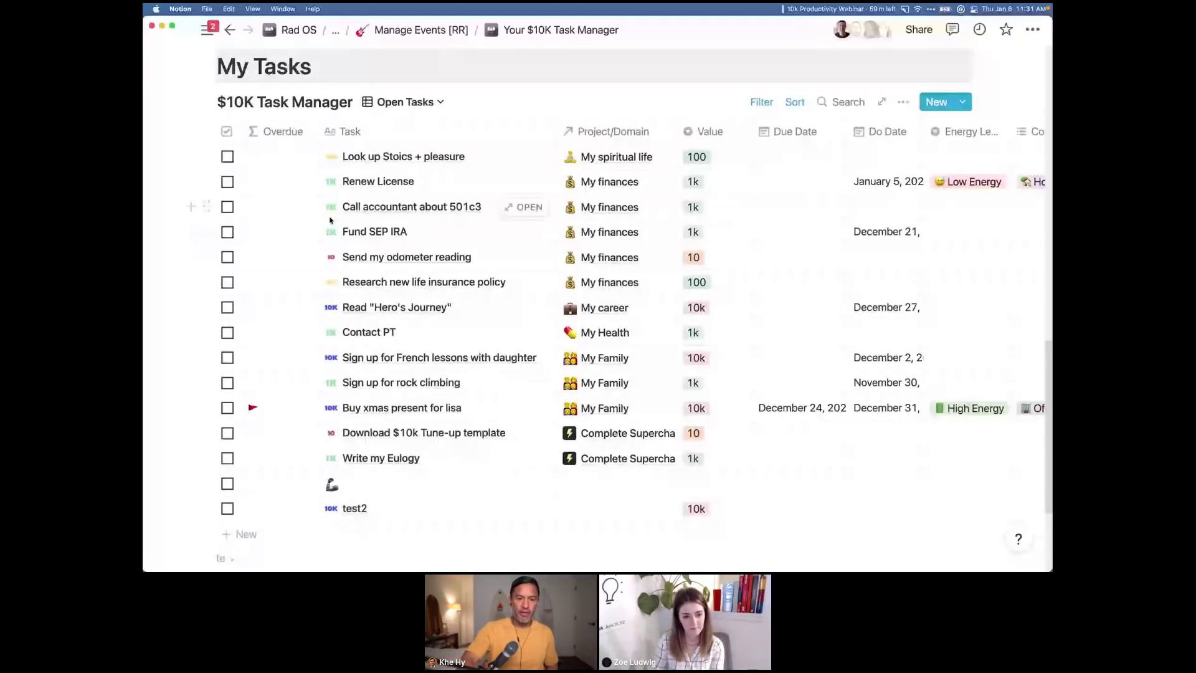
click(290, 168)
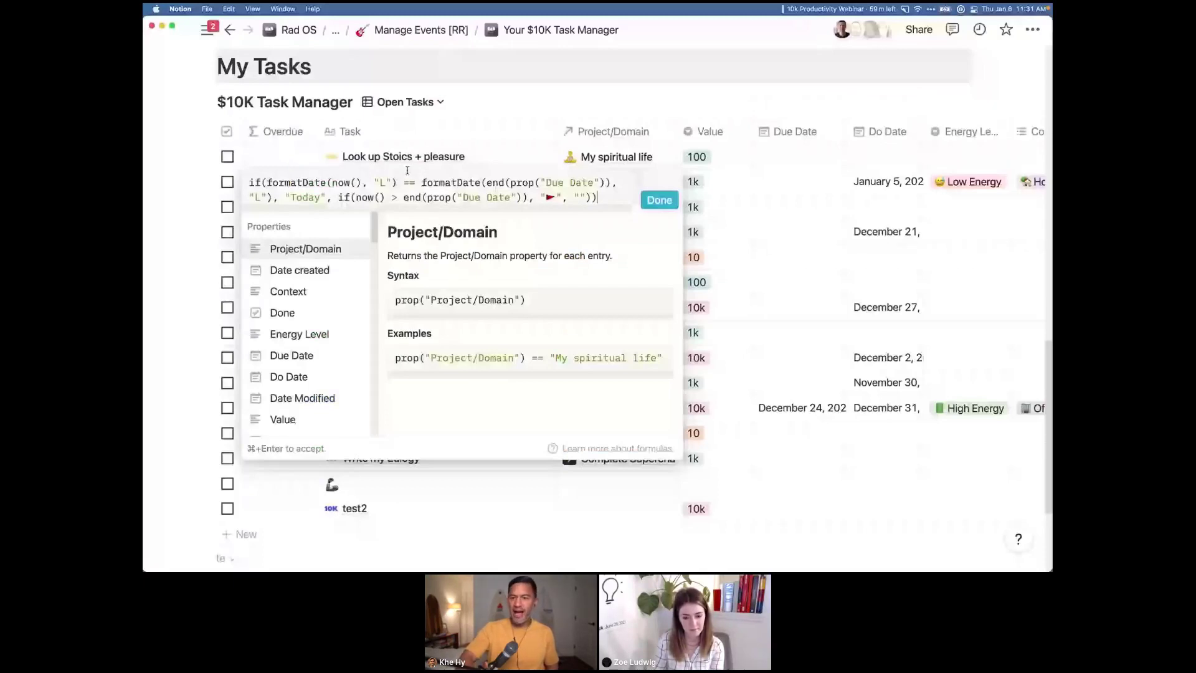
click(737, 372)
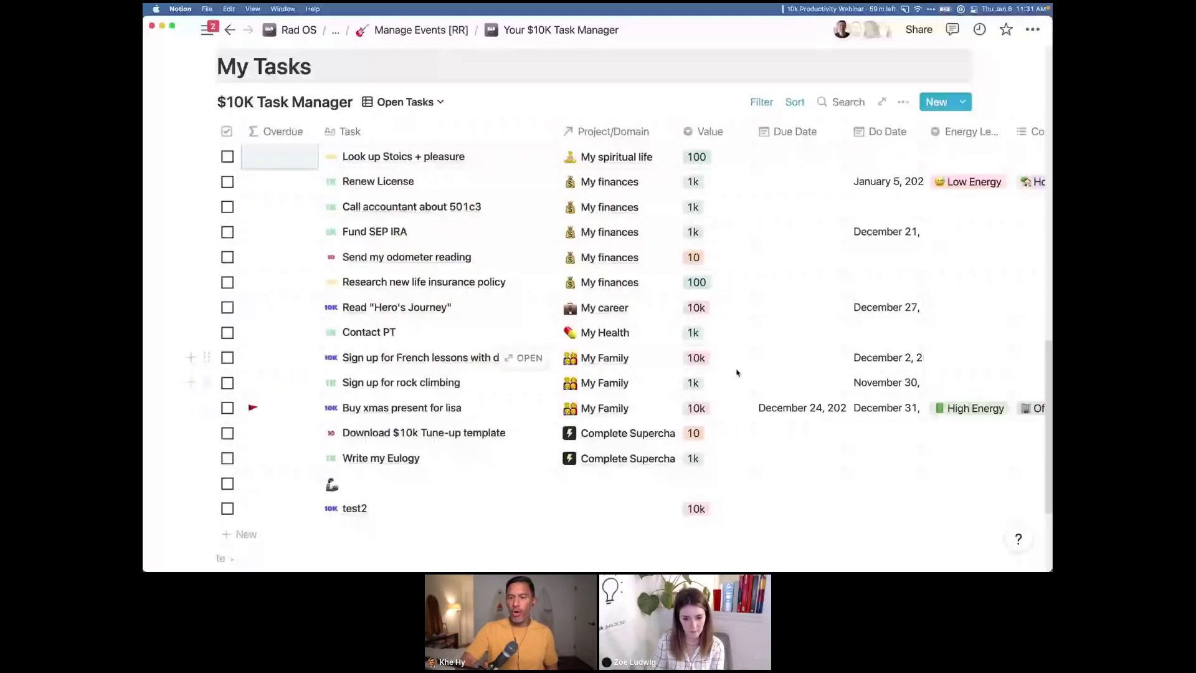
click(963, 103)
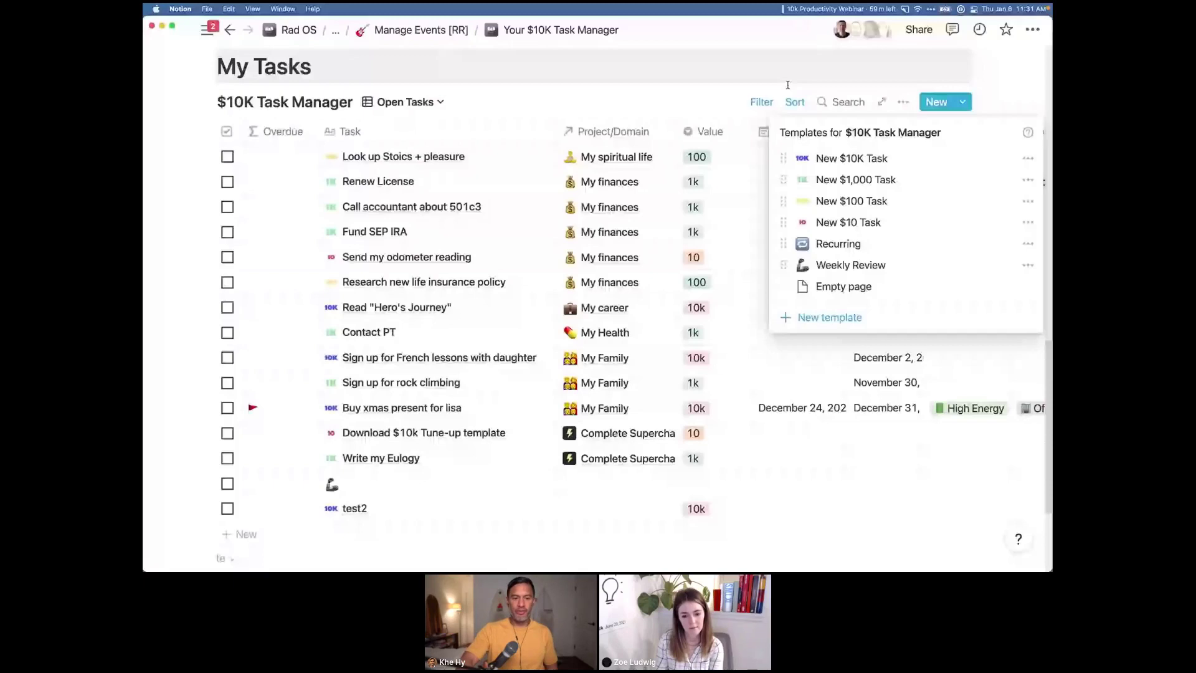
- Show the $10K Task Manager in the Overdue Tasks view, followed by the Due Soon view
click(405, 102)
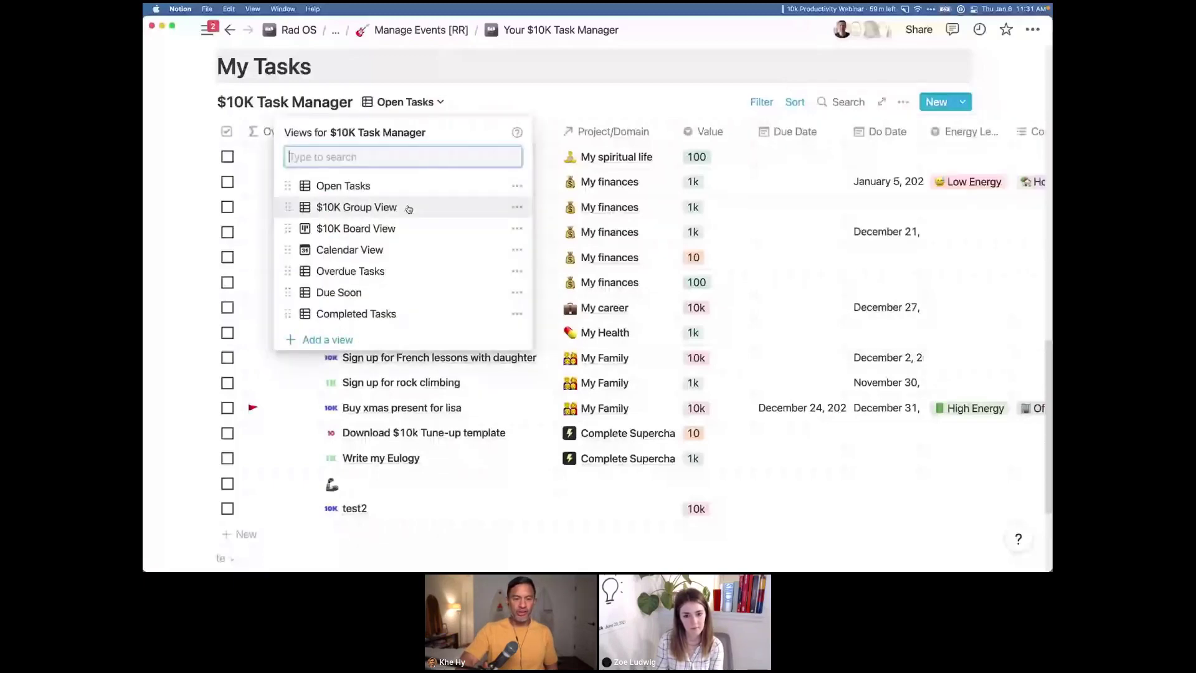
click(398, 271)
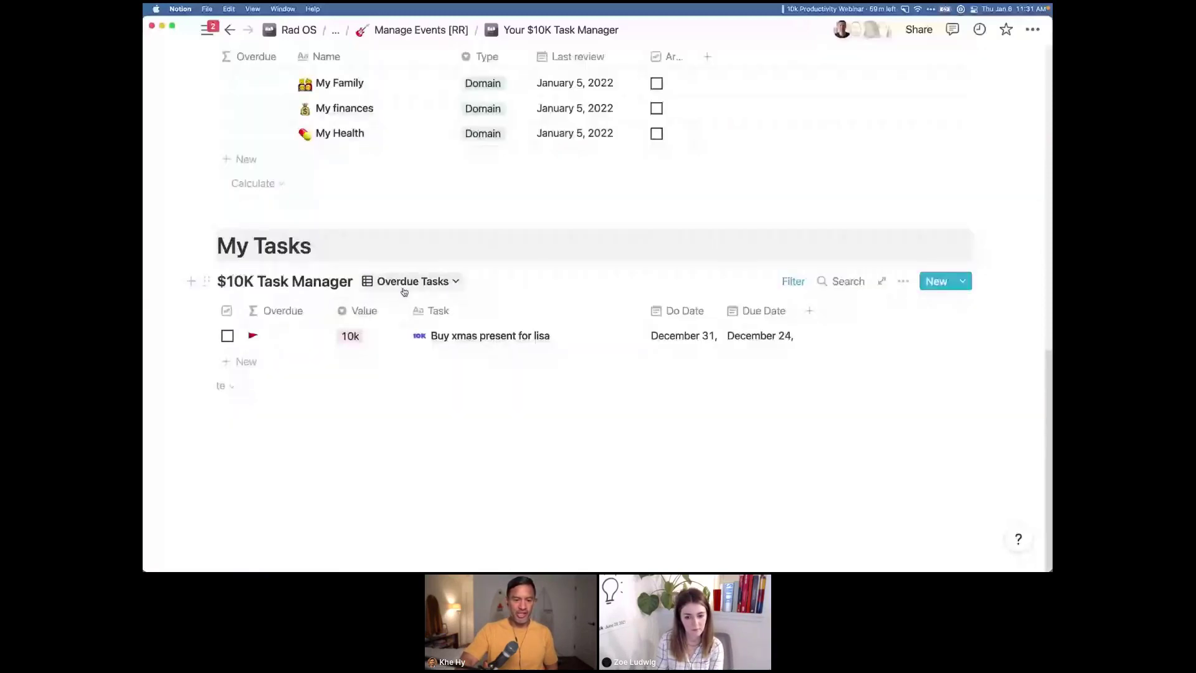
click(404, 291)
click(380, 472)
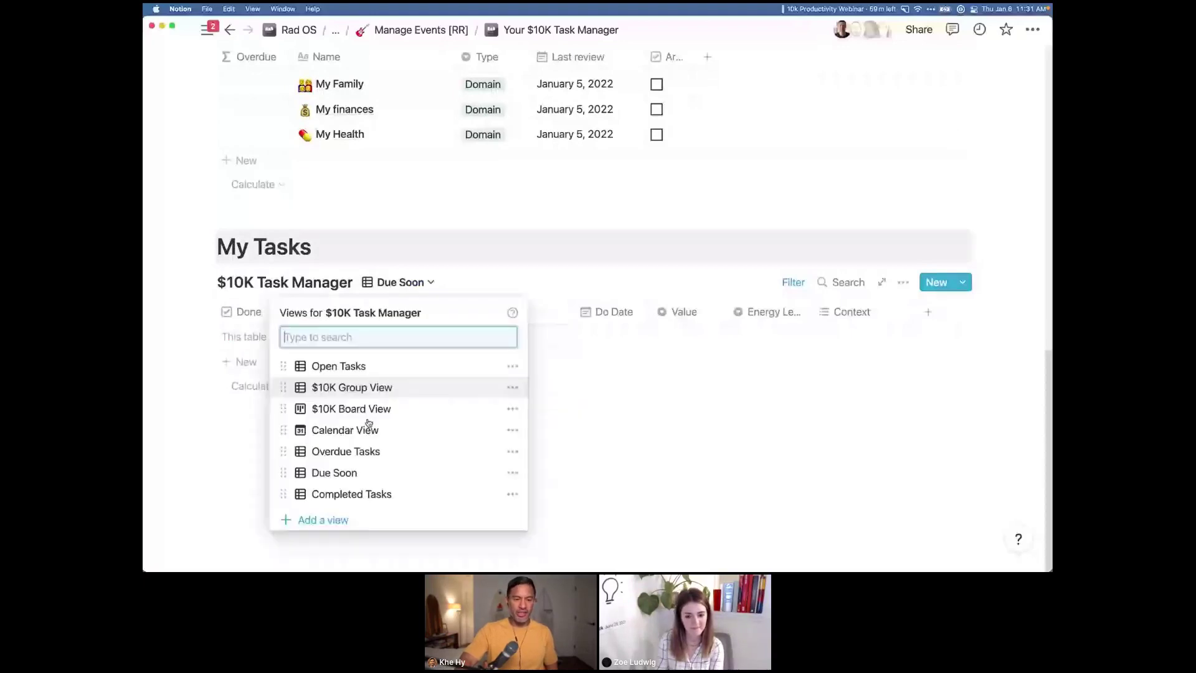
- Show the $10K Task Manager in the $10K Board View, followed by the $10K Group View, and look through its value groups
click(377, 409)
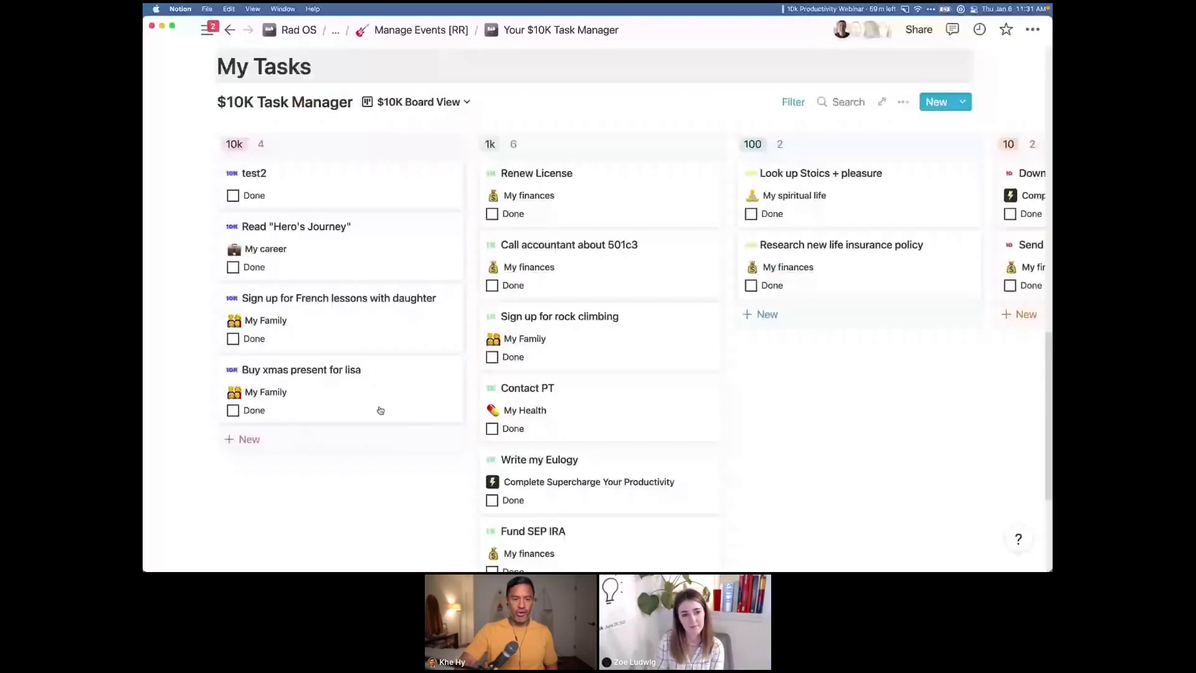
scroll(380, 408, up, 2)
click(418, 101)
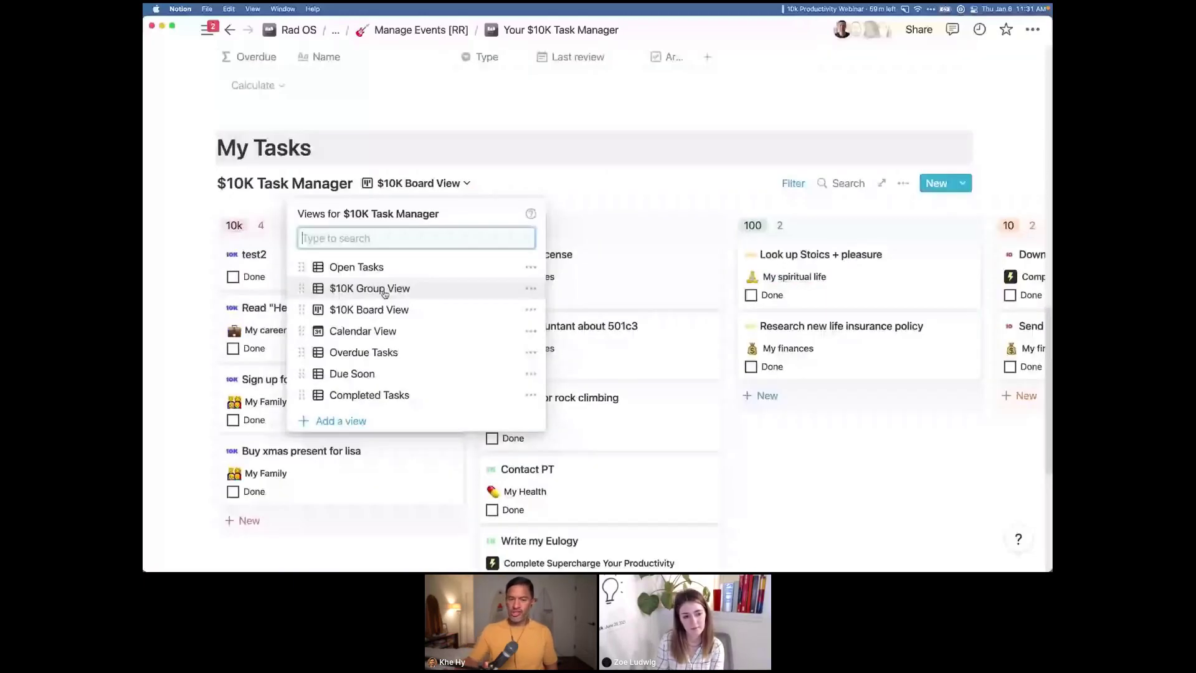
click(384, 290)
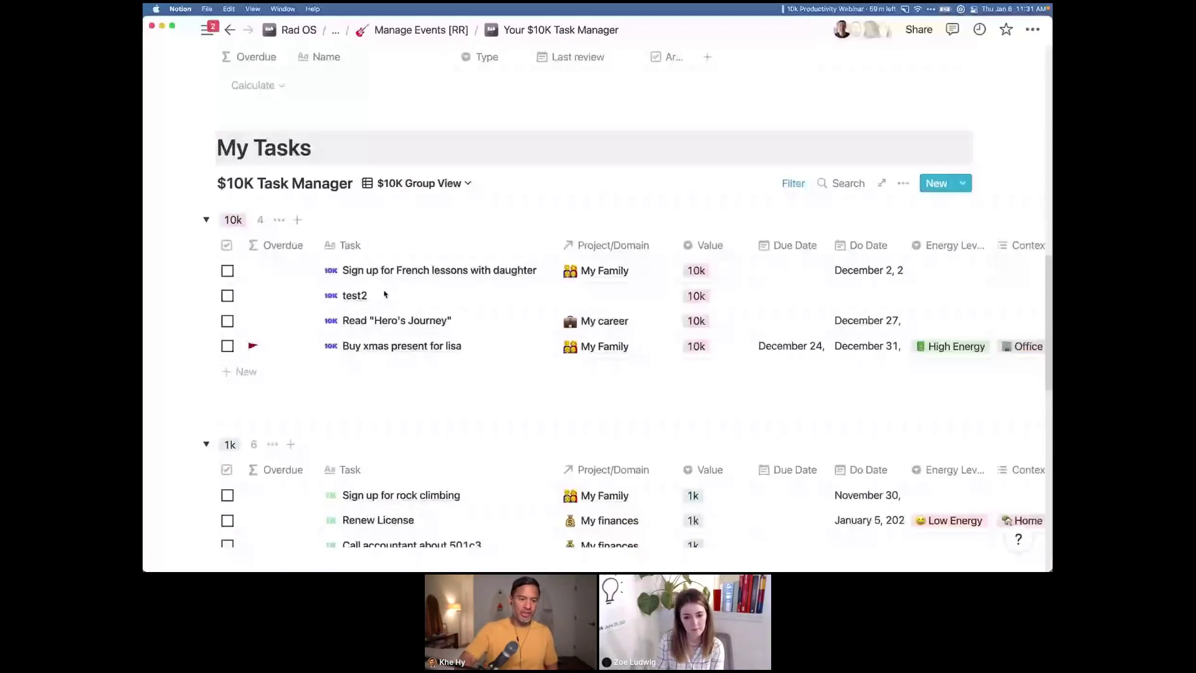
scroll(249, 374, down, 5)
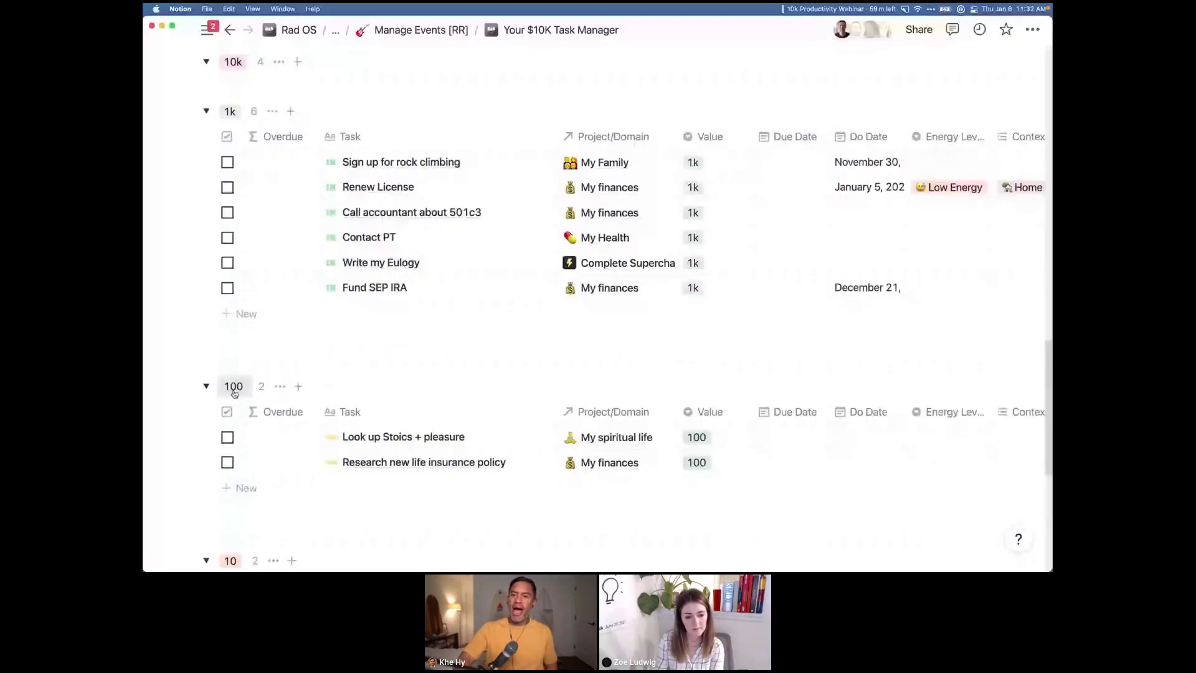
scroll(294, 433, up, 5)
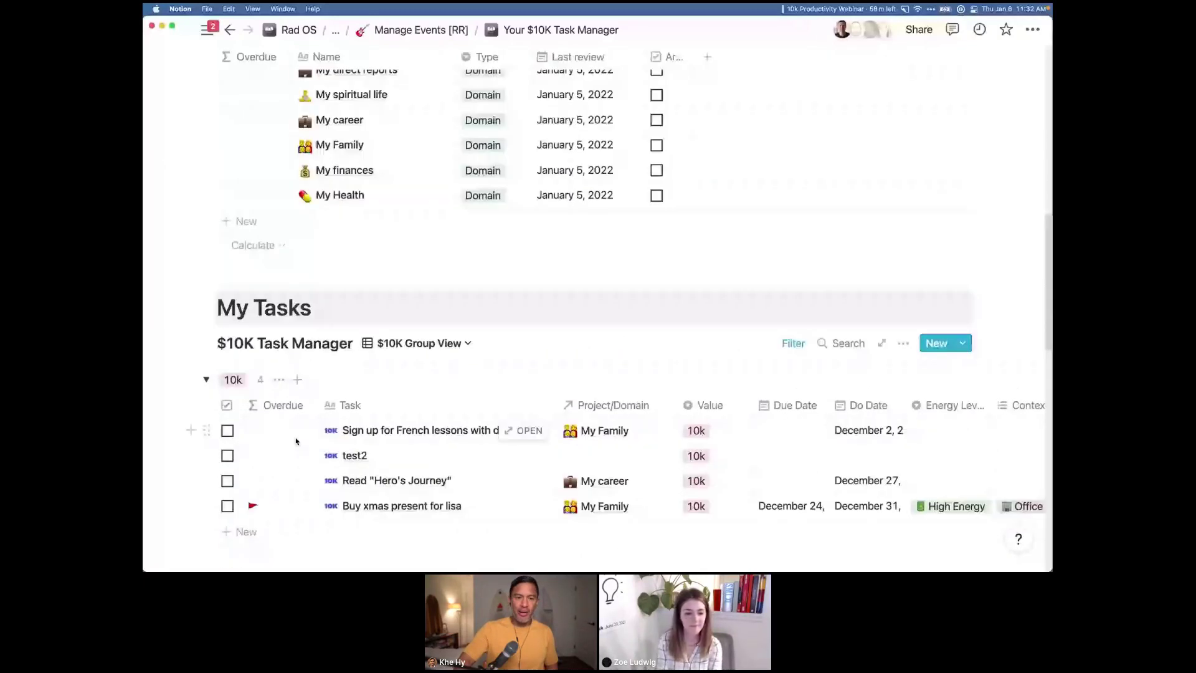
- Add a task titled "Update notes from 10k presentation" through the Quick Capture section and close it
scroll(296, 438, up, 10)
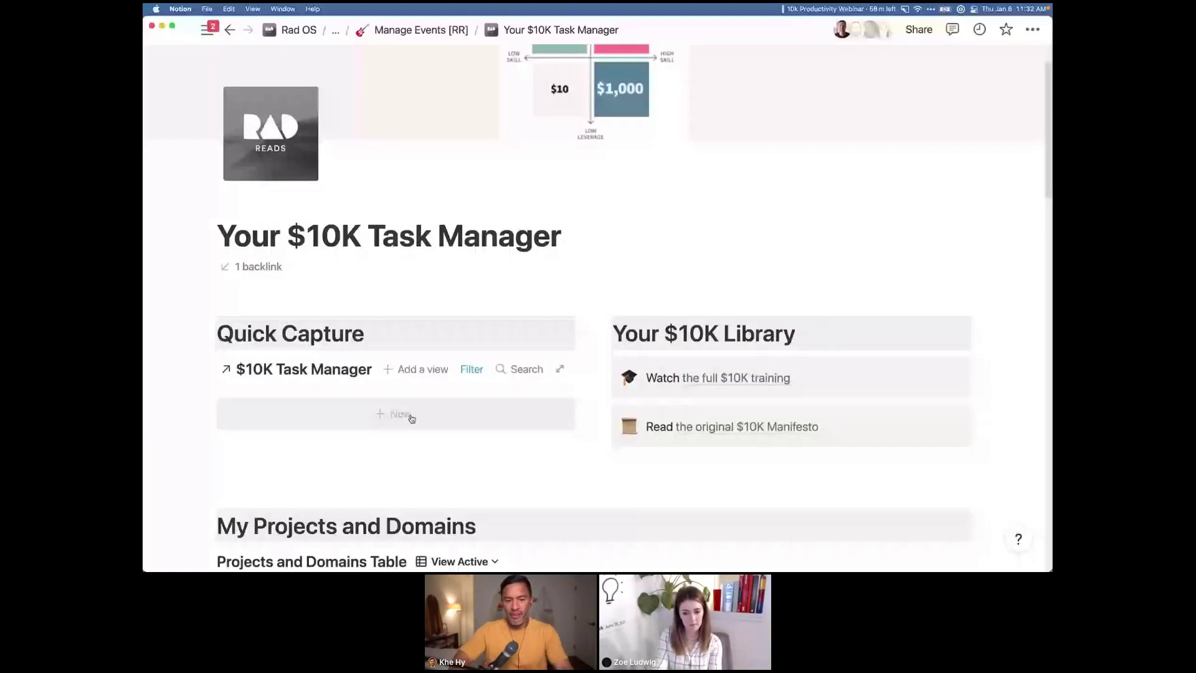
click(411, 419)
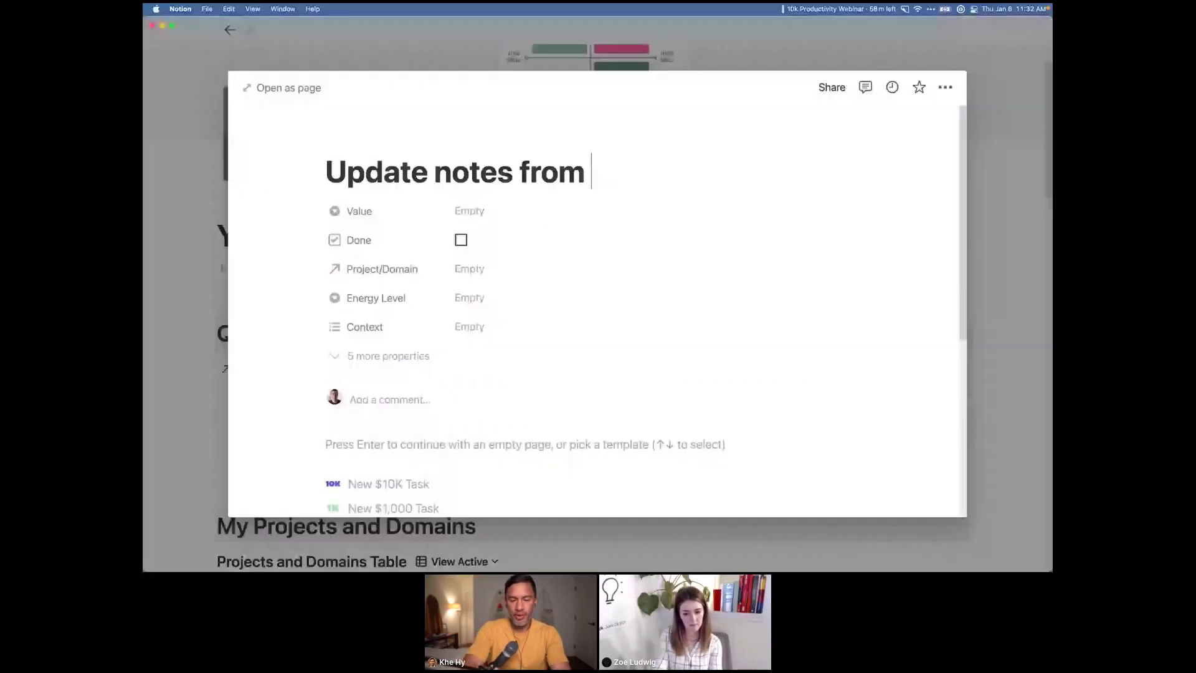
text(`0)
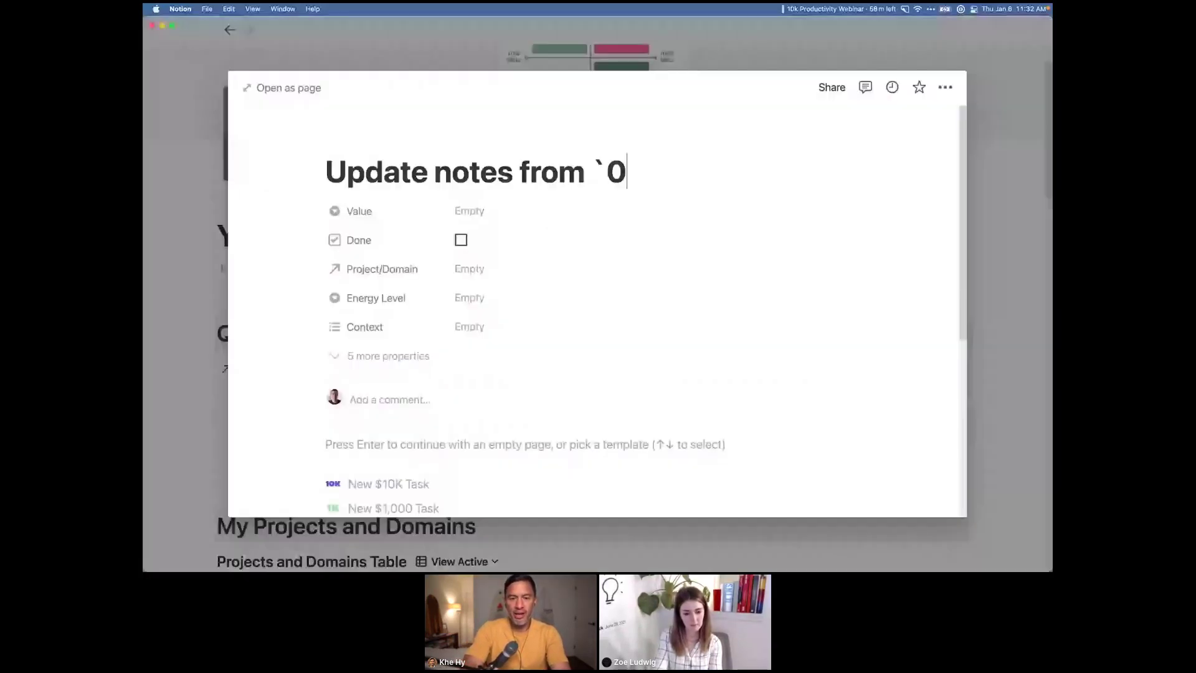
key(BackSpace)
key(BackSpace)
text(10k pre)
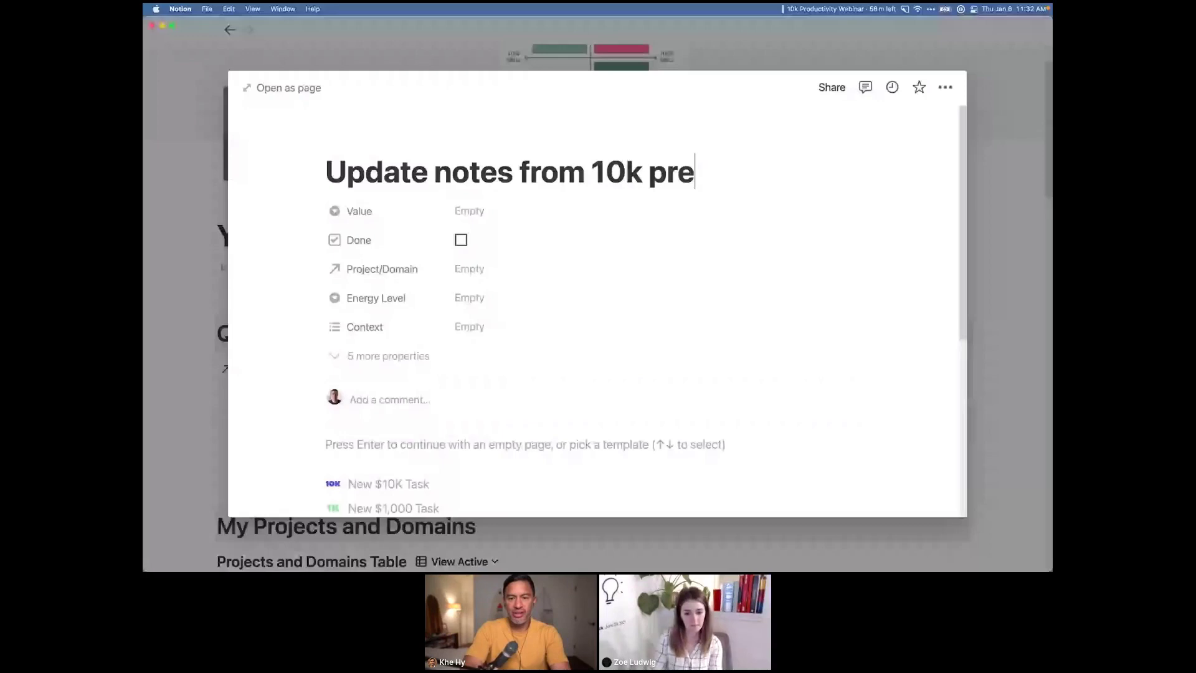
text(sentation)
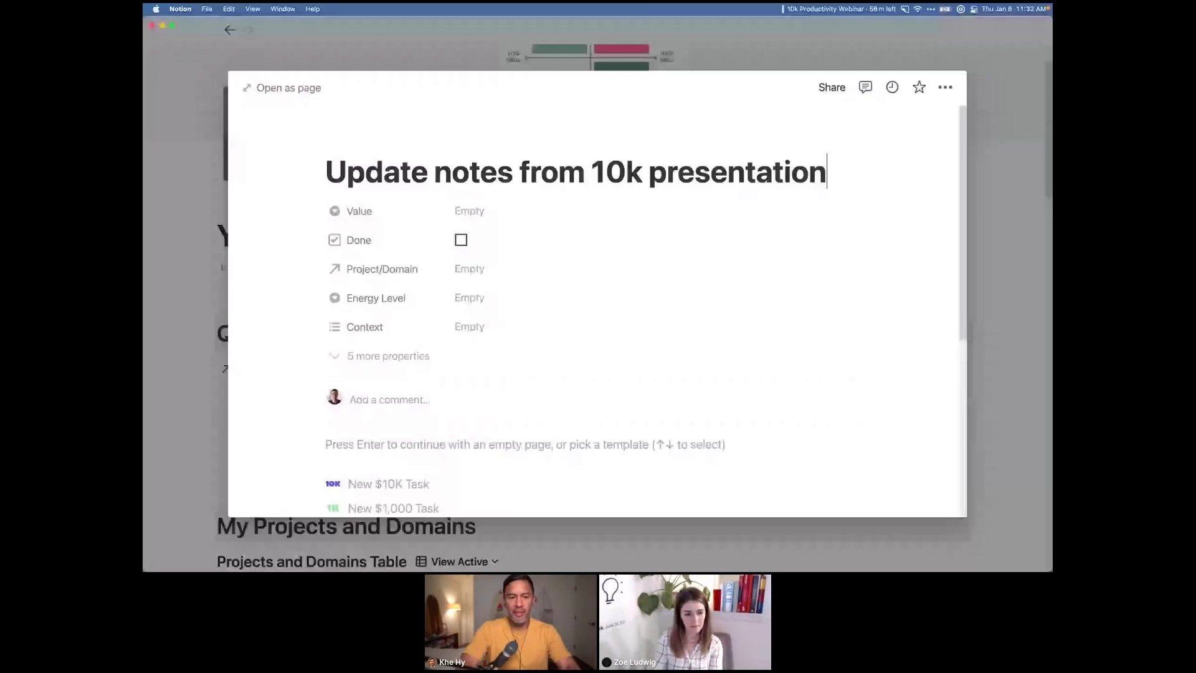
key(Escape)
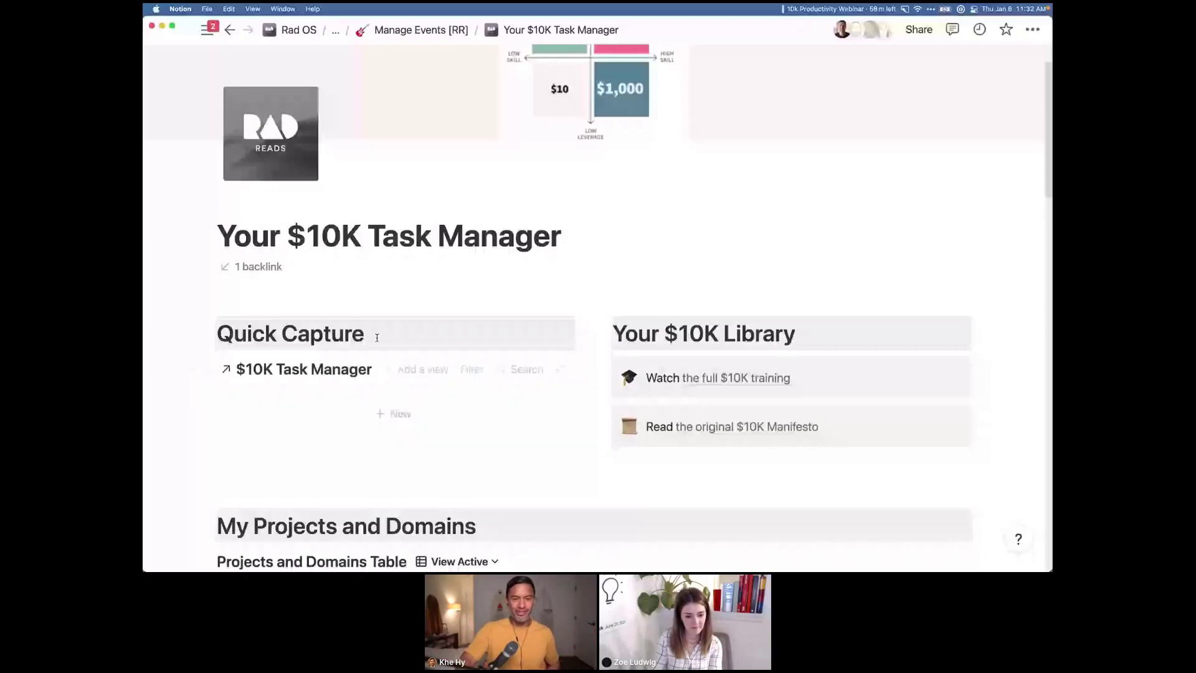
- Switch the My Tasks table to the Open Tasks view and find the newly captured task
scroll(456, 353, down, 1)
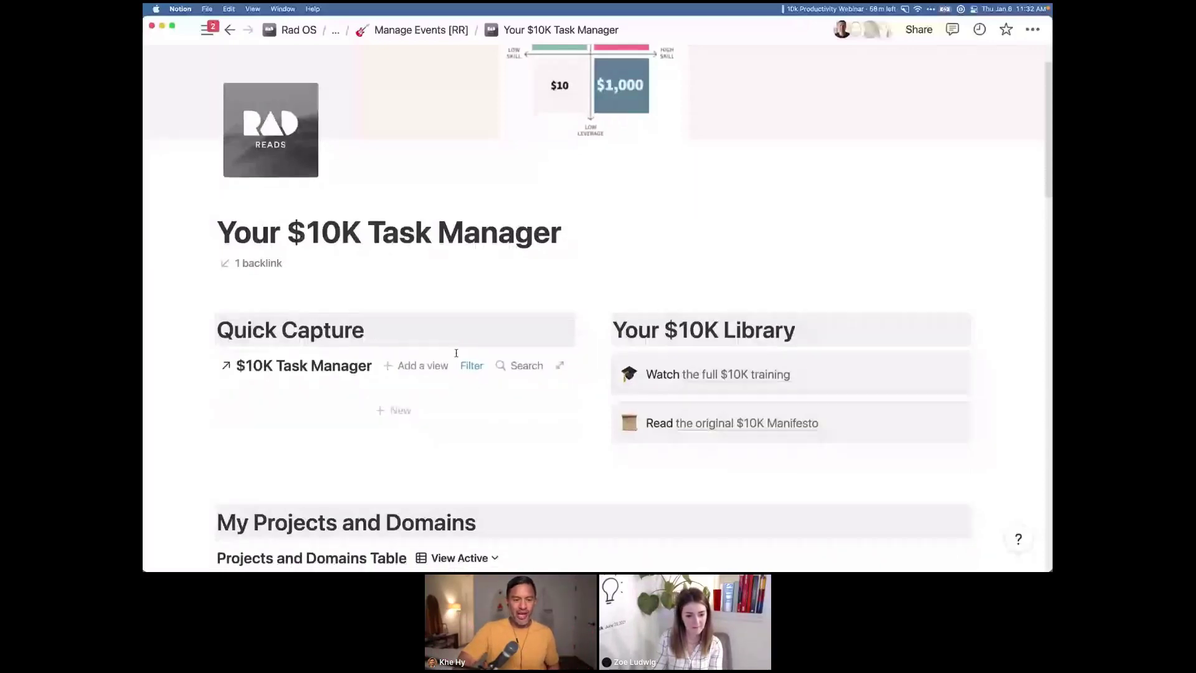
scroll(456, 353, down, 10)
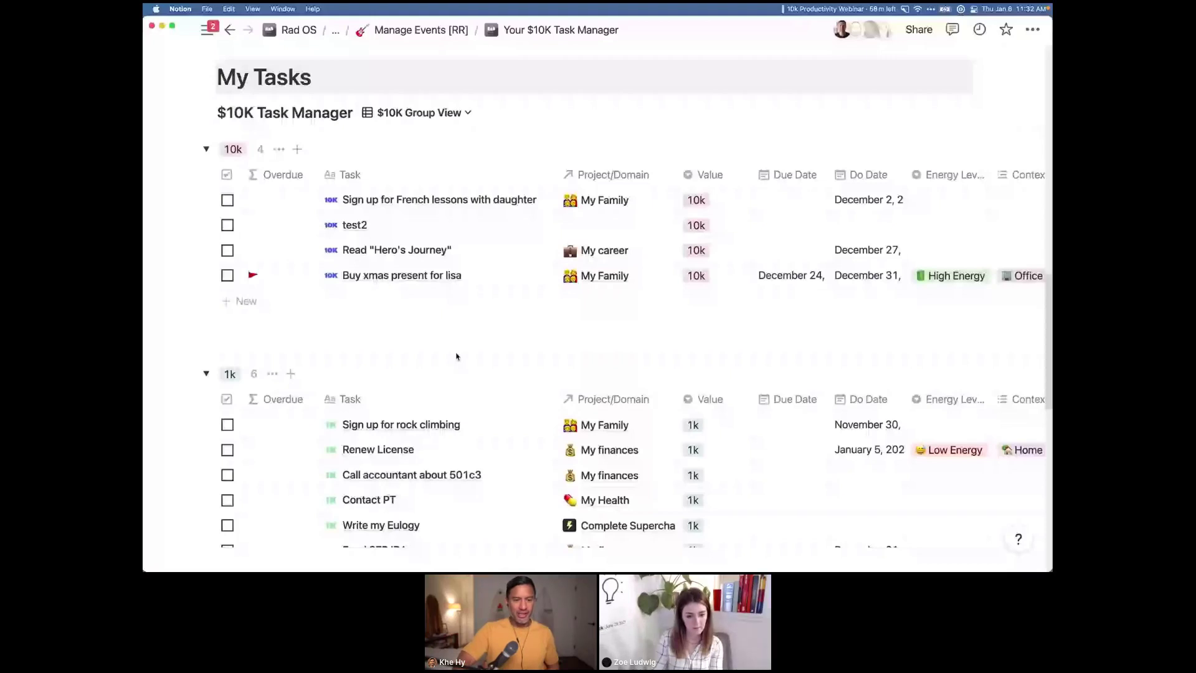
scroll(456, 356, up, 2)
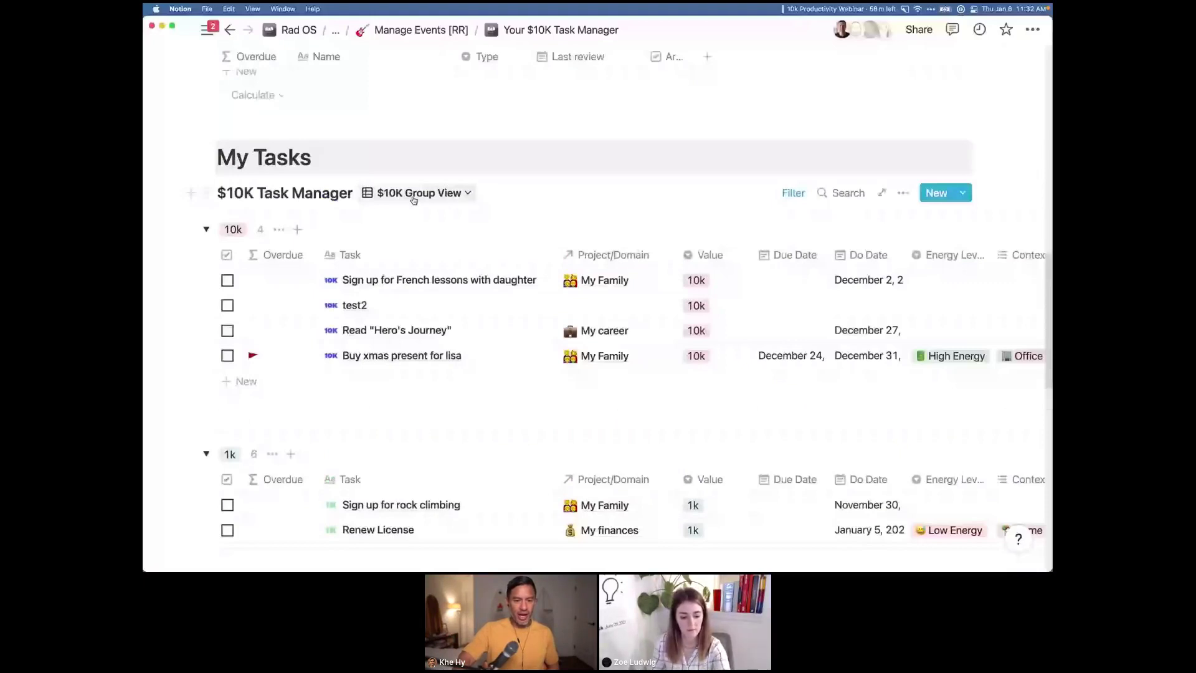
scroll(395, 311, up, 3)
scroll(395, 312, down, 4)
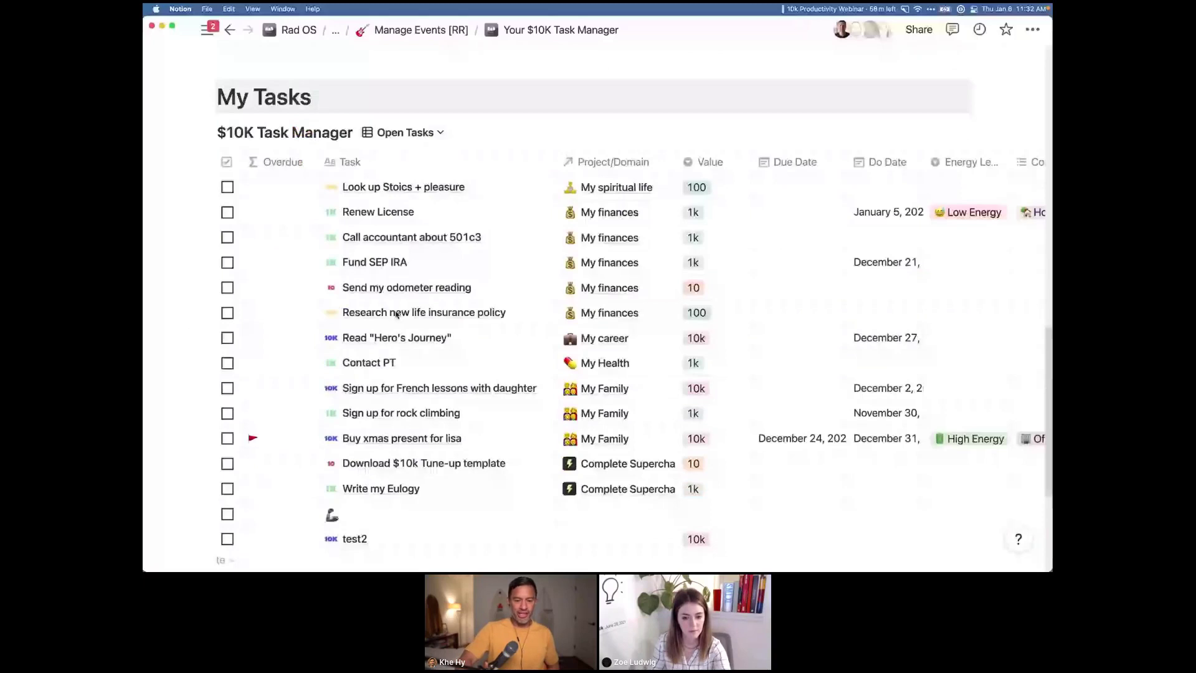
scroll(530, 502, down, 2)
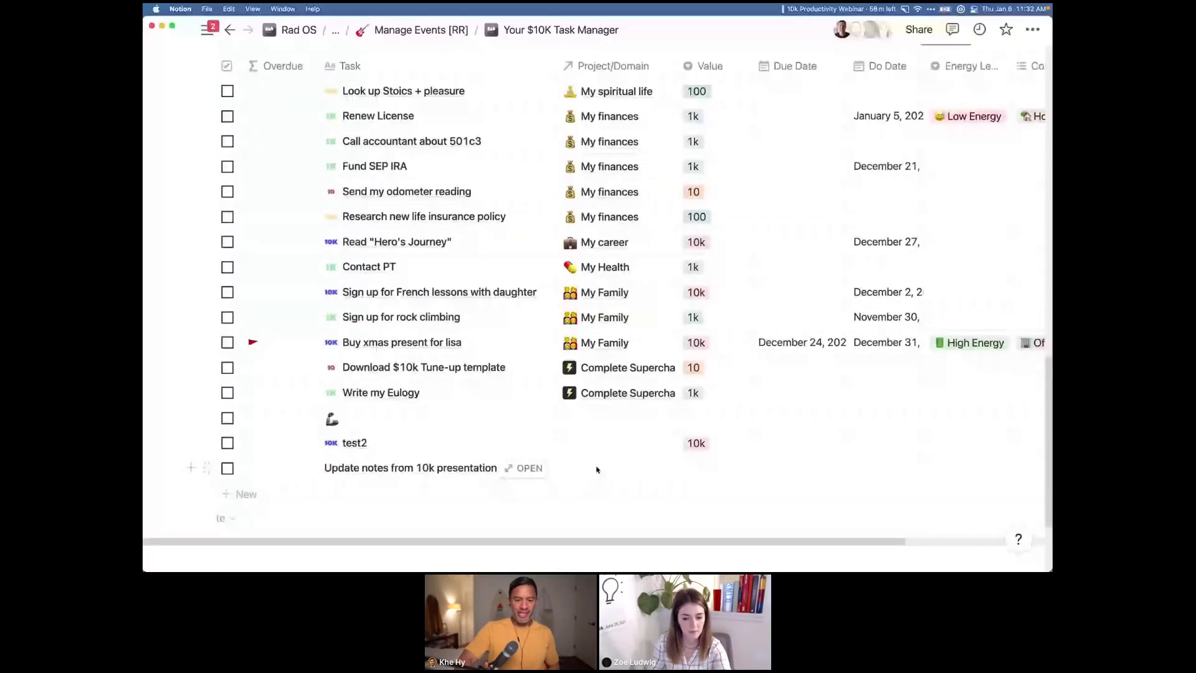
- Assign "Update notes from 10k presentation" to the My career domain and set its value to 10k
click(597, 469)
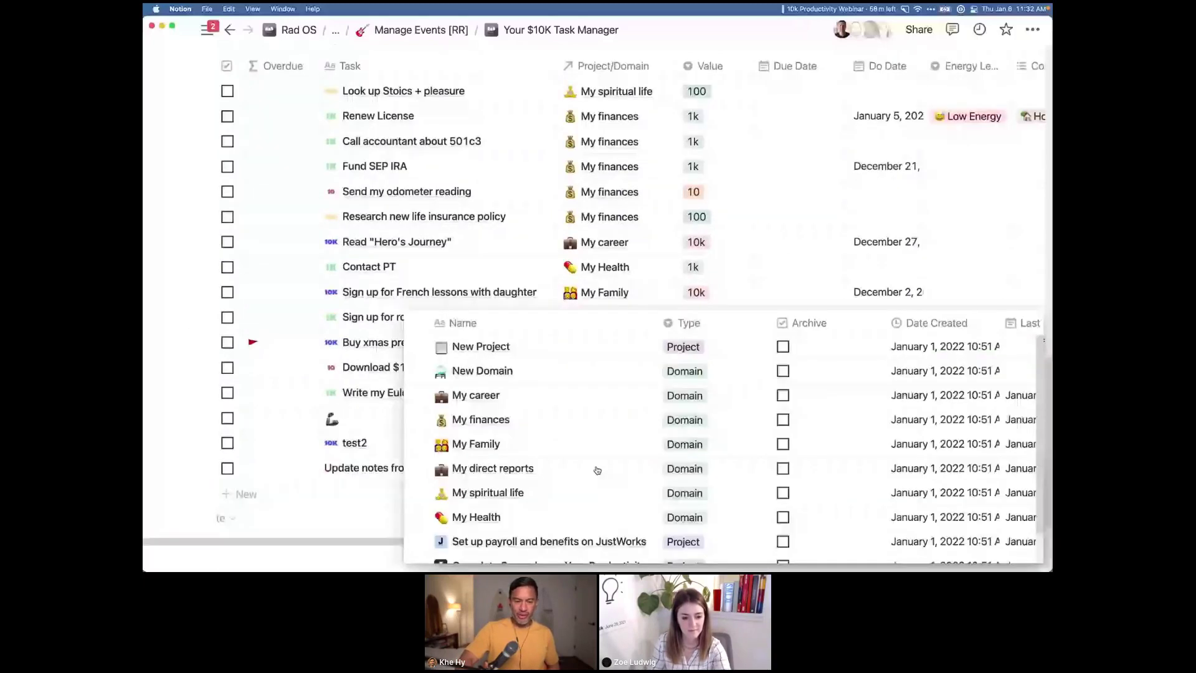
scroll(566, 390, down, 1)
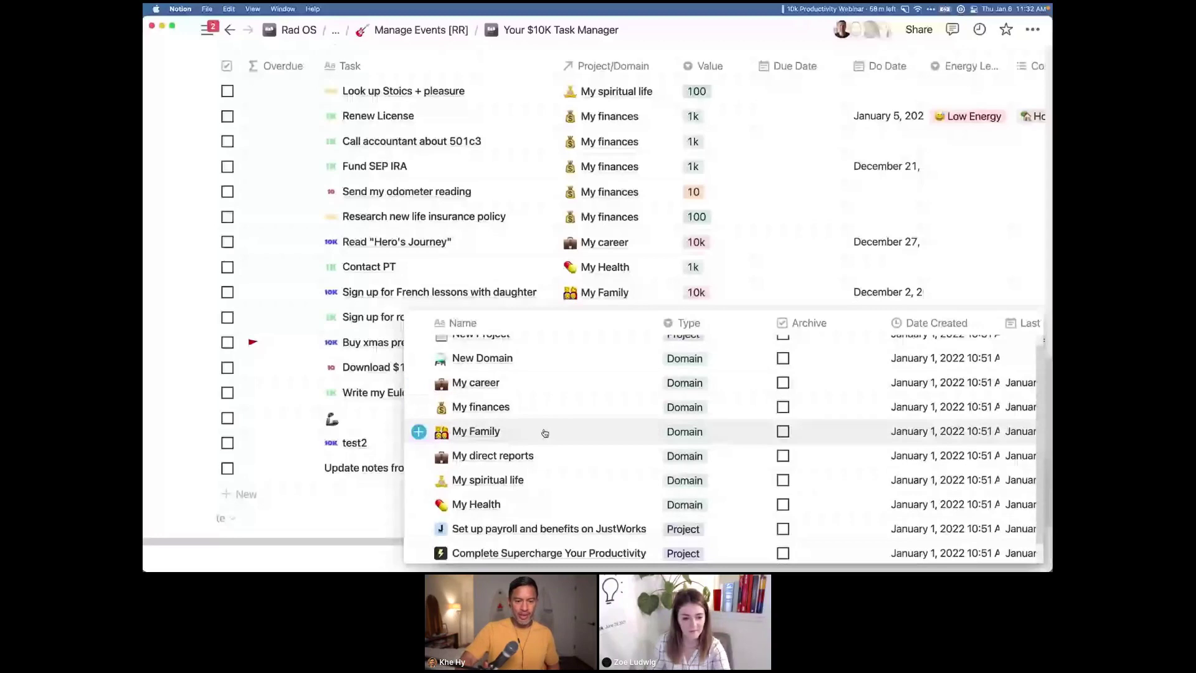
key(Escape)
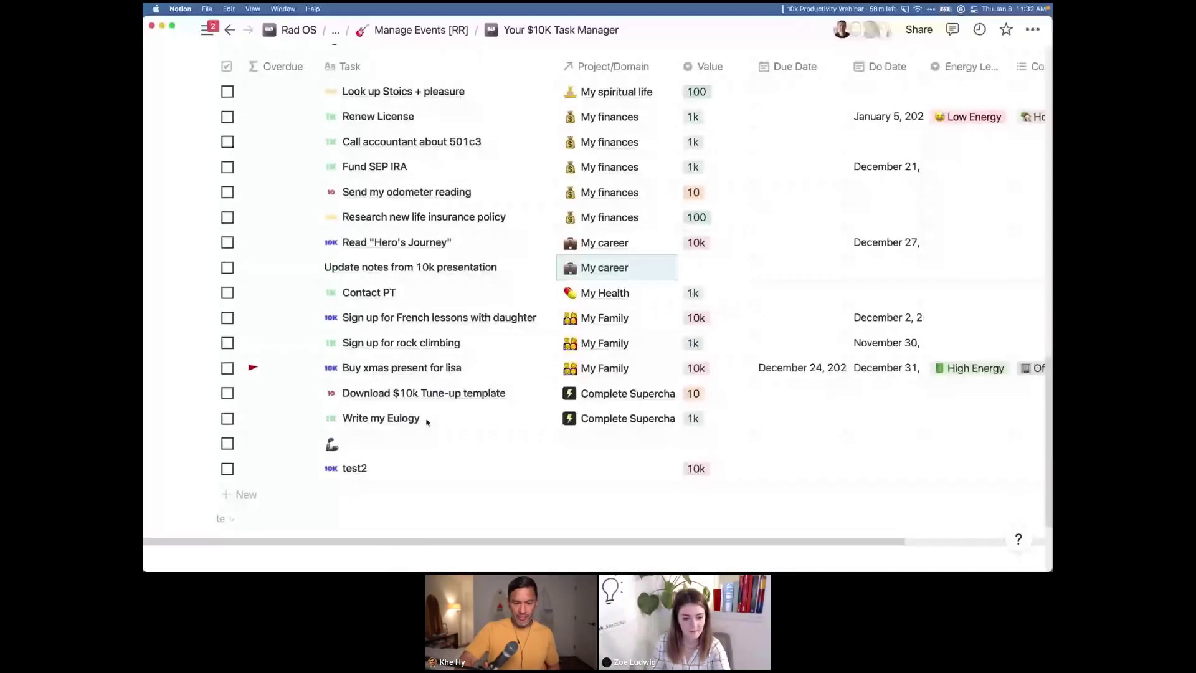
scroll(510, 428, up, 3)
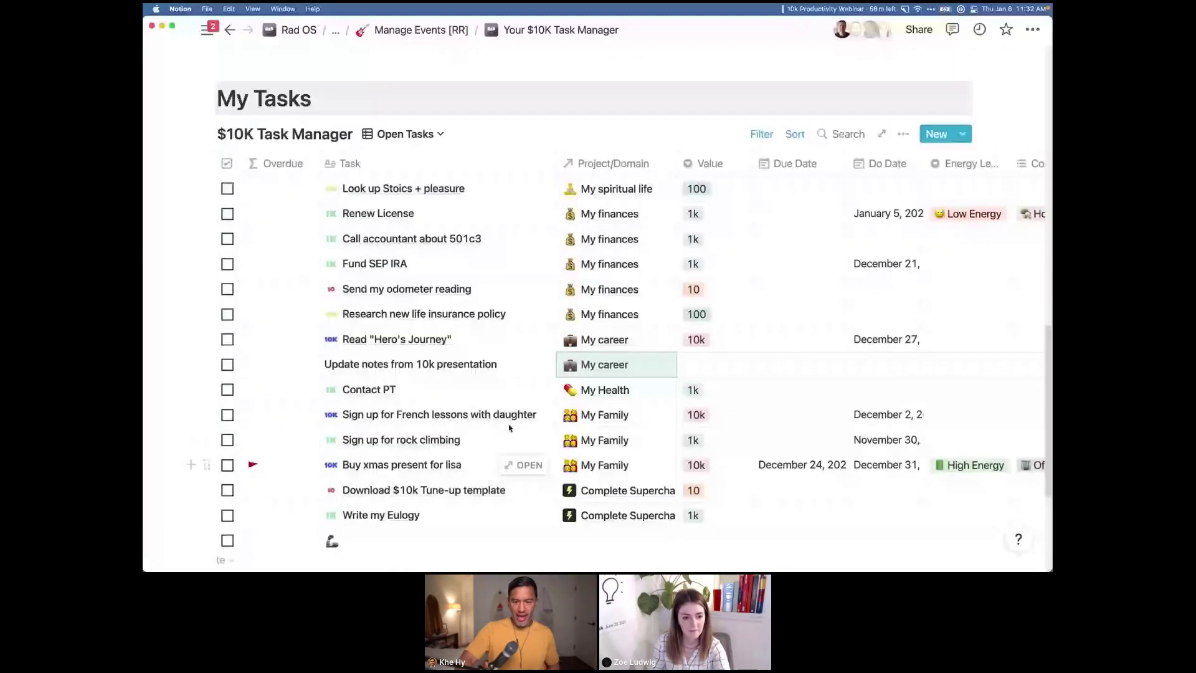
click(676, 362)
click(719, 415)
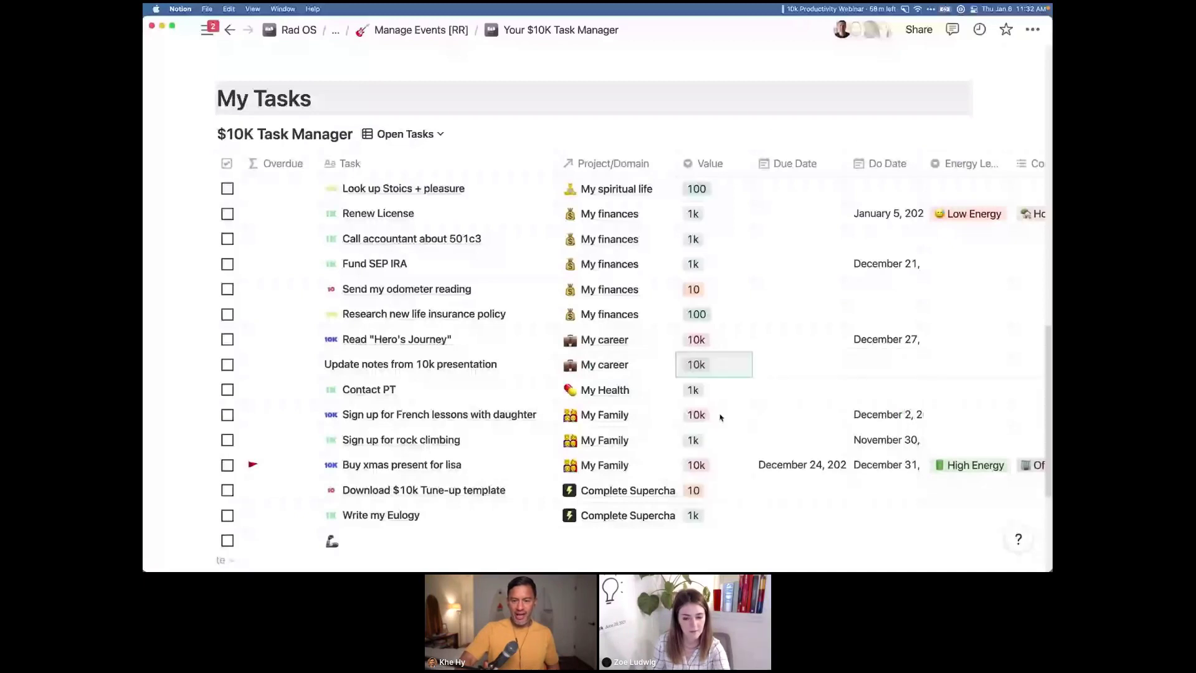
- Set the due date of "Update notes from 10k presentation" to January 5, 2022
click(818, 370)
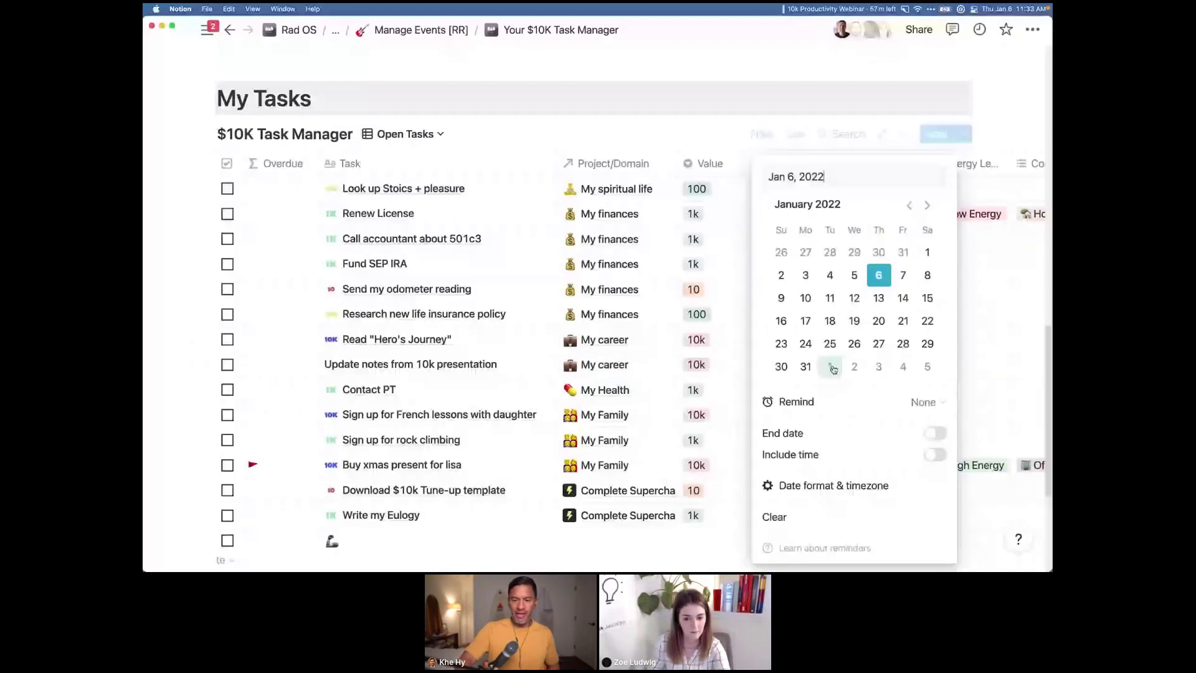
click(878, 321)
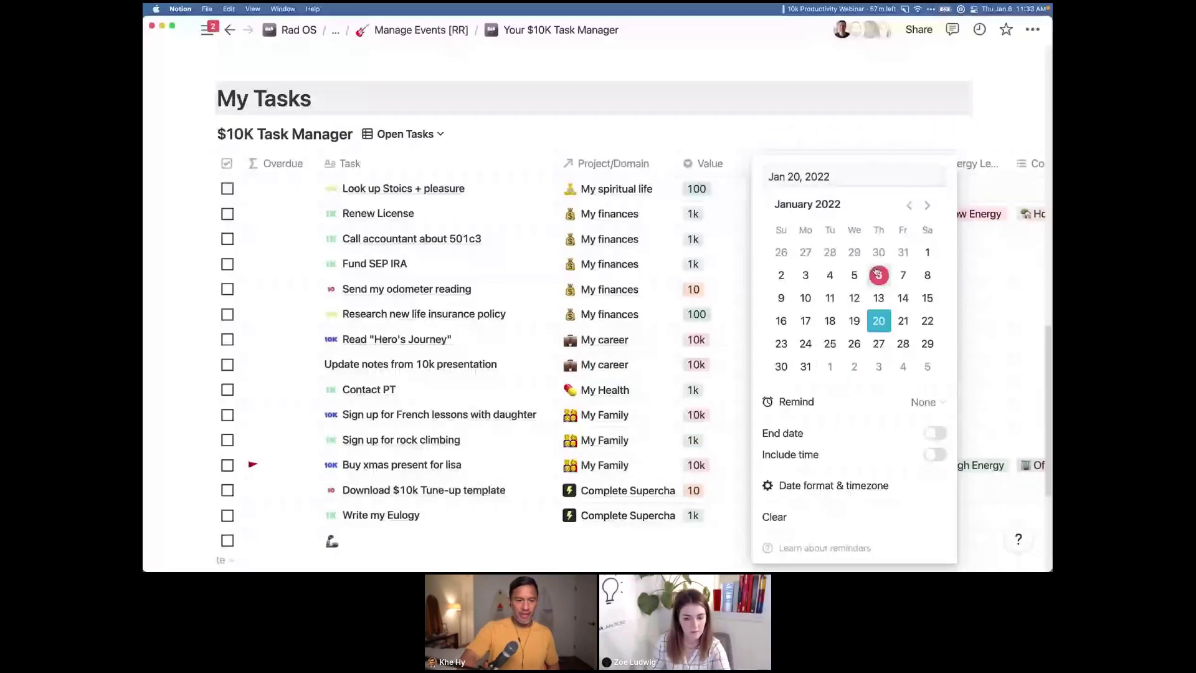
click(854, 274)
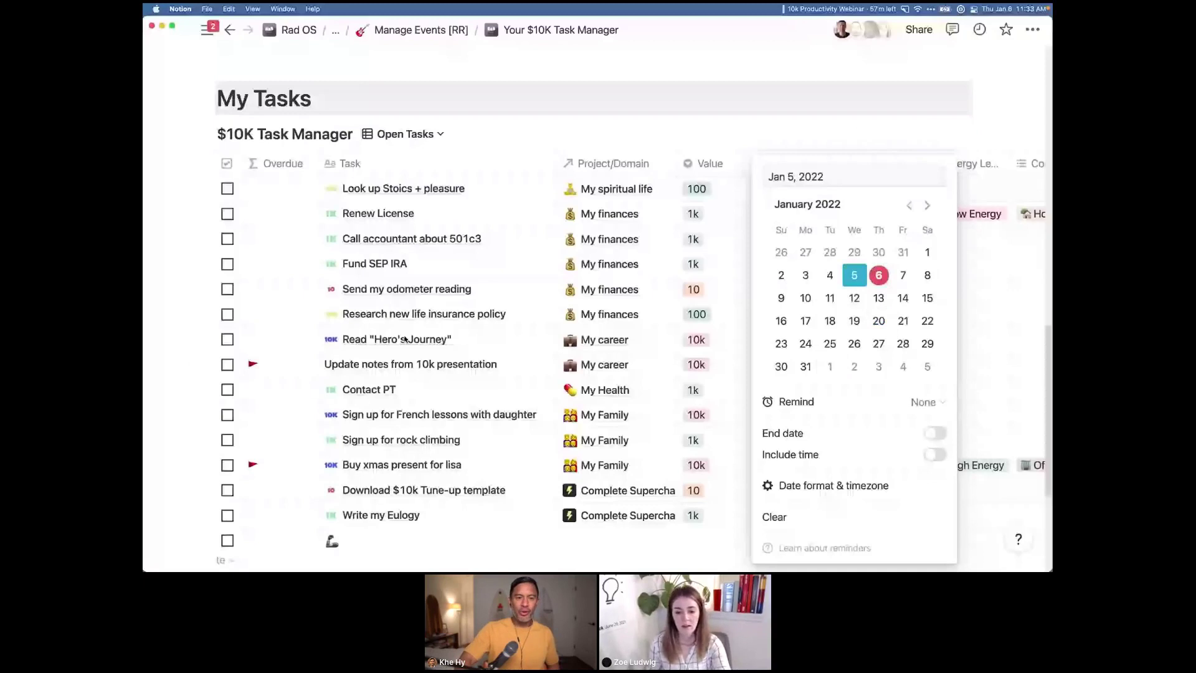
- Mark "Look up Stoics + pleasure", "Renew License" and "Call accountant about 501c3" as done in the Open Tasks view
scroll(535, 150, up, 10)
scroll(535, 150, up, 3)
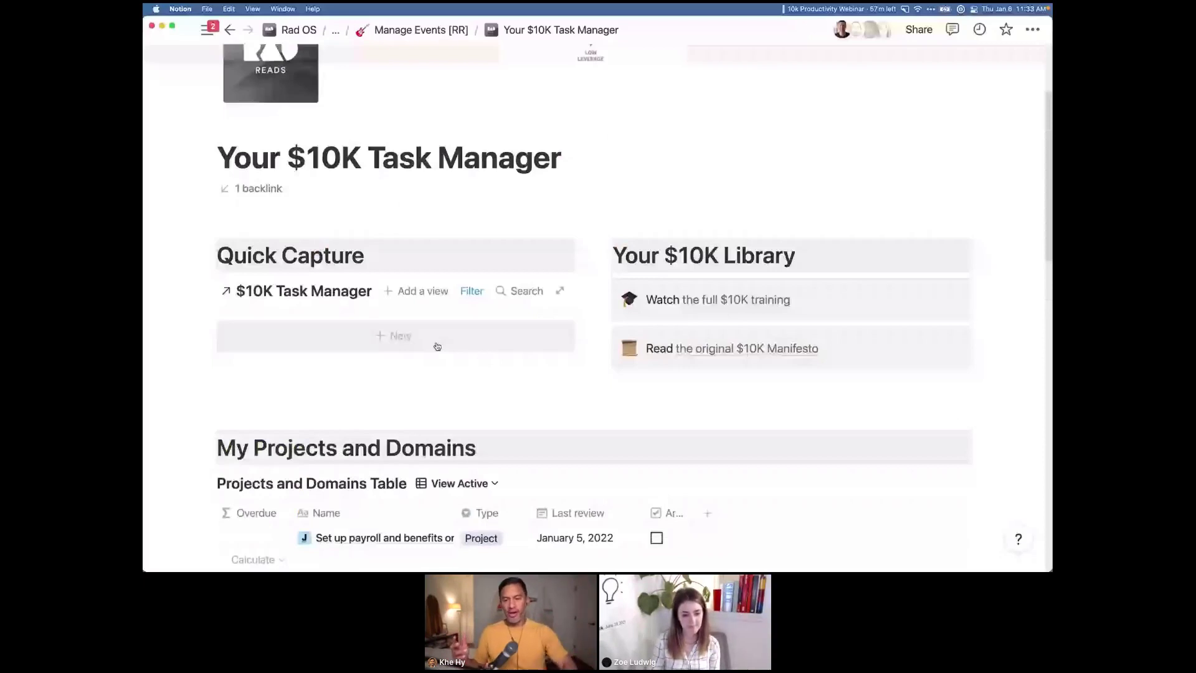
scroll(437, 347, down, 5)
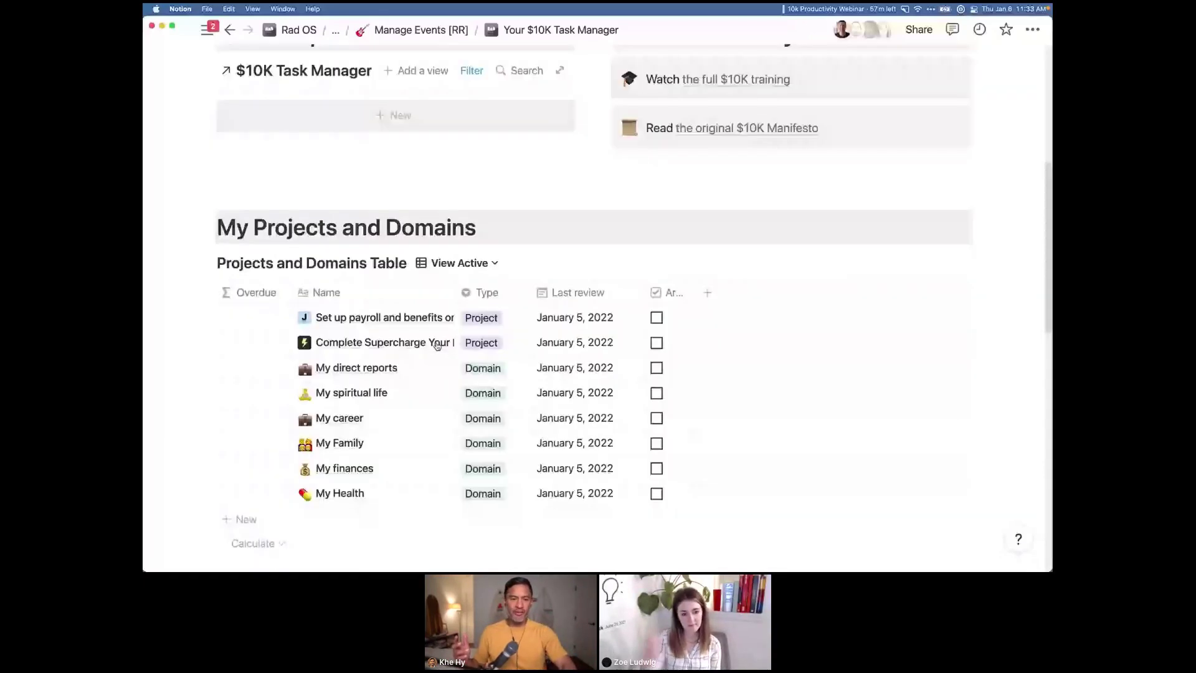
scroll(270, 252, down, 5)
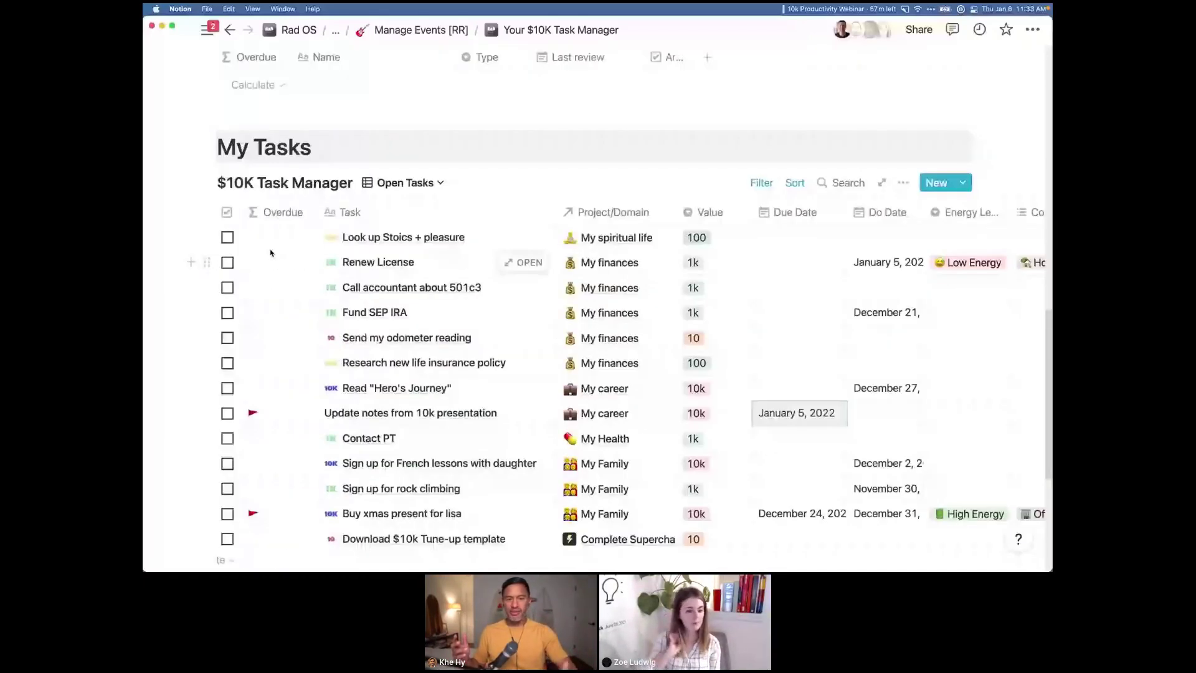
click(227, 237)
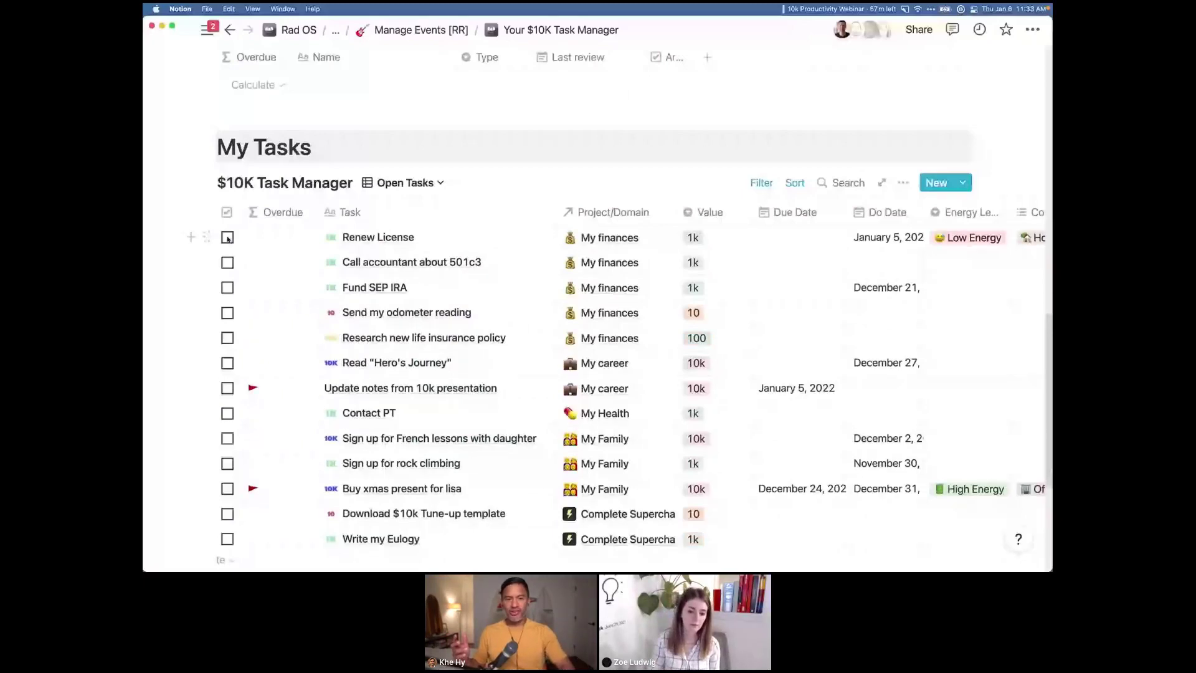
click(228, 237)
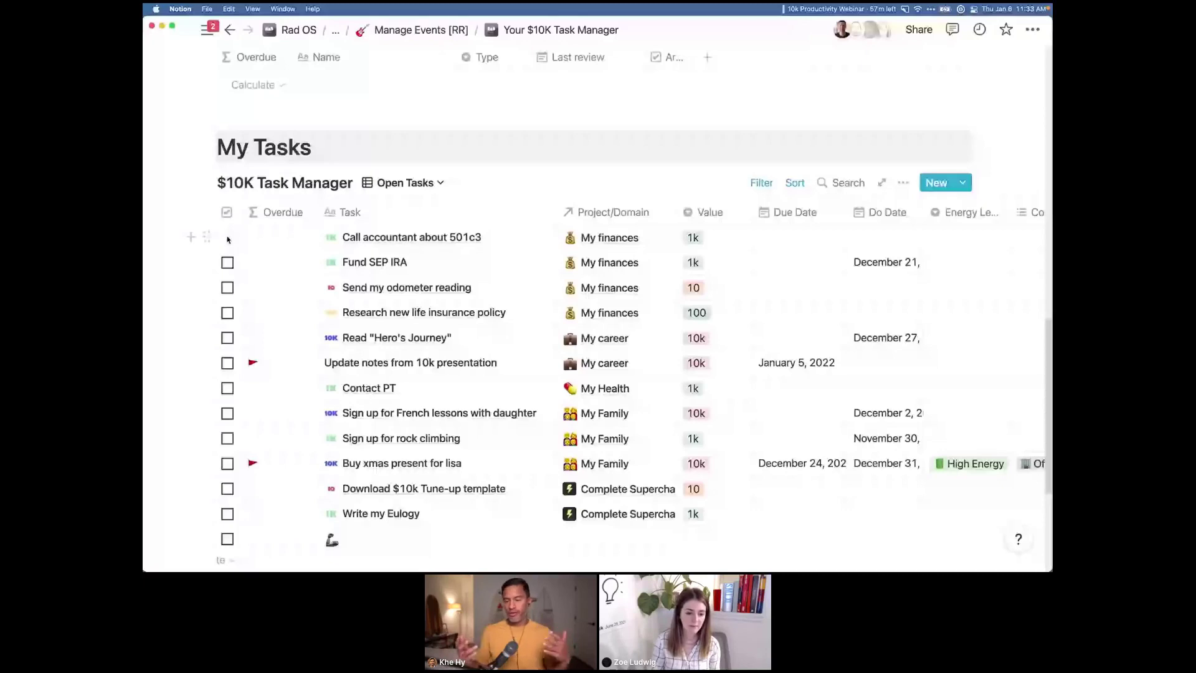
click(228, 237)
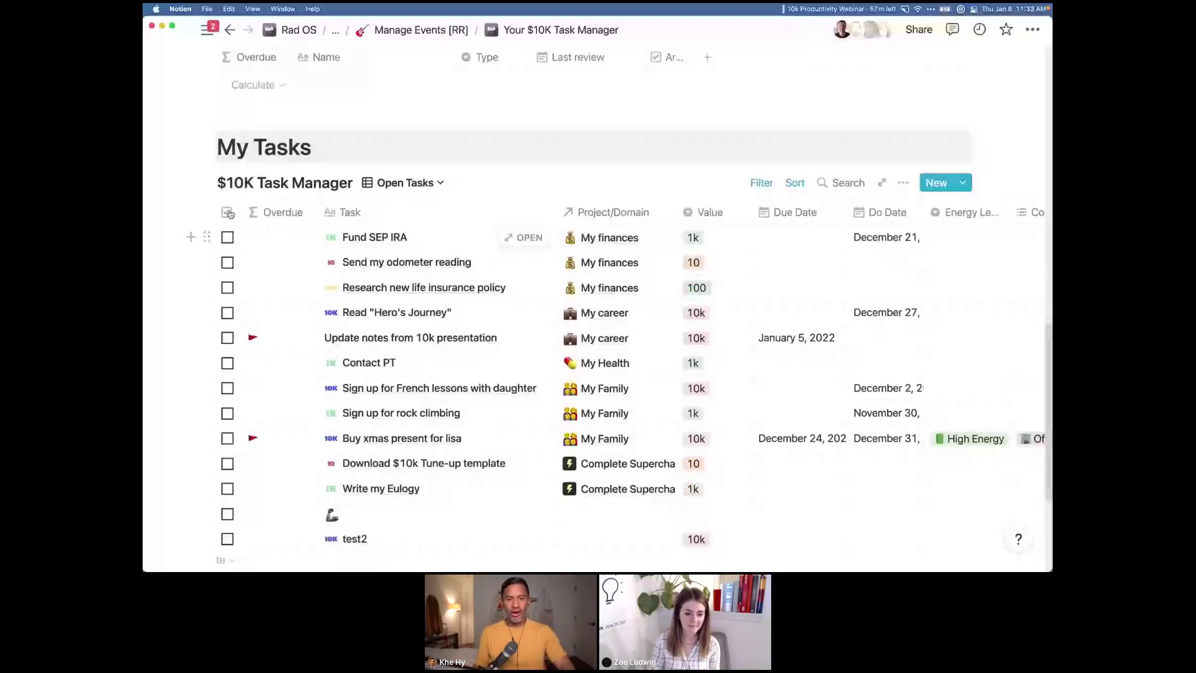
- Return to the start of the task manager page and switch to the Livestorm webinar in Safari
scroll(229, 214, up, 10)
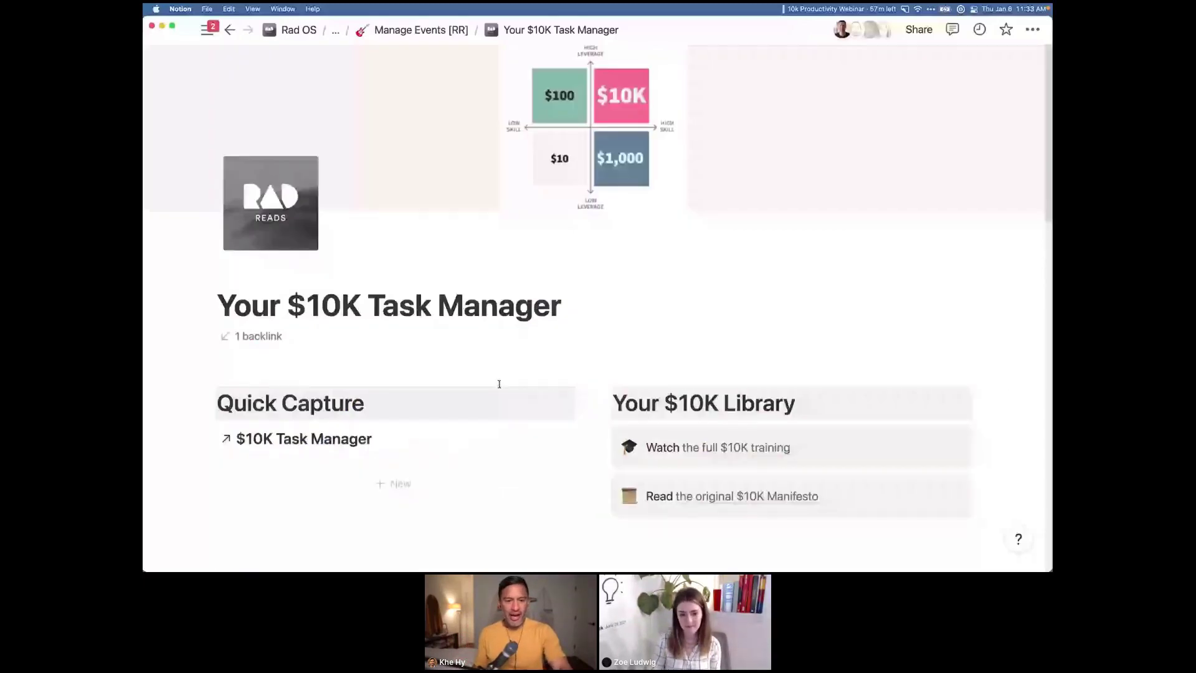
key(super+Tab)
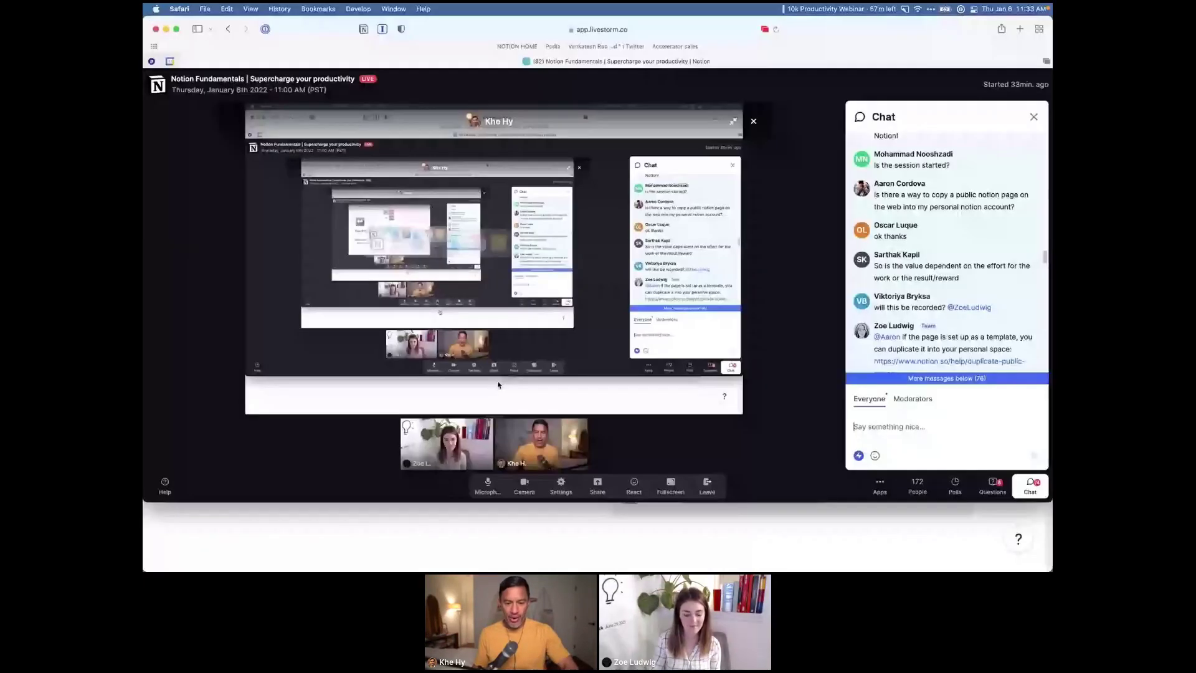